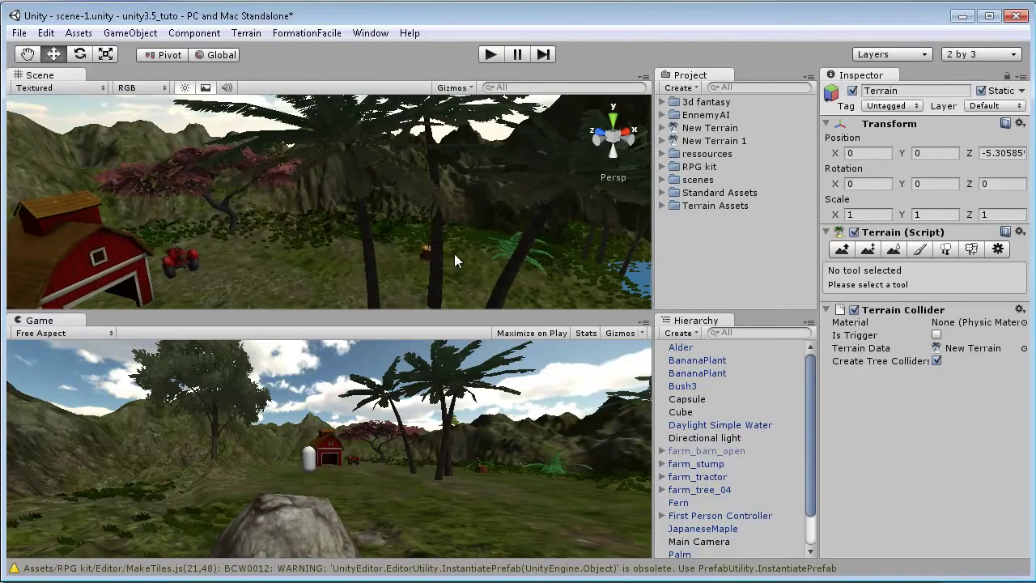
Look around the scene, examining the large leafy tree and the red barn.
{"action": "right_click_drag", "start_coordinate": [470, 243], "coordinate": [268, 221]}
{"action": "right_click_drag", "start_coordinate": [339, 230], "coordinate": [28, 130]}
{"action": "left_click", "coordinate": [262, 223]}
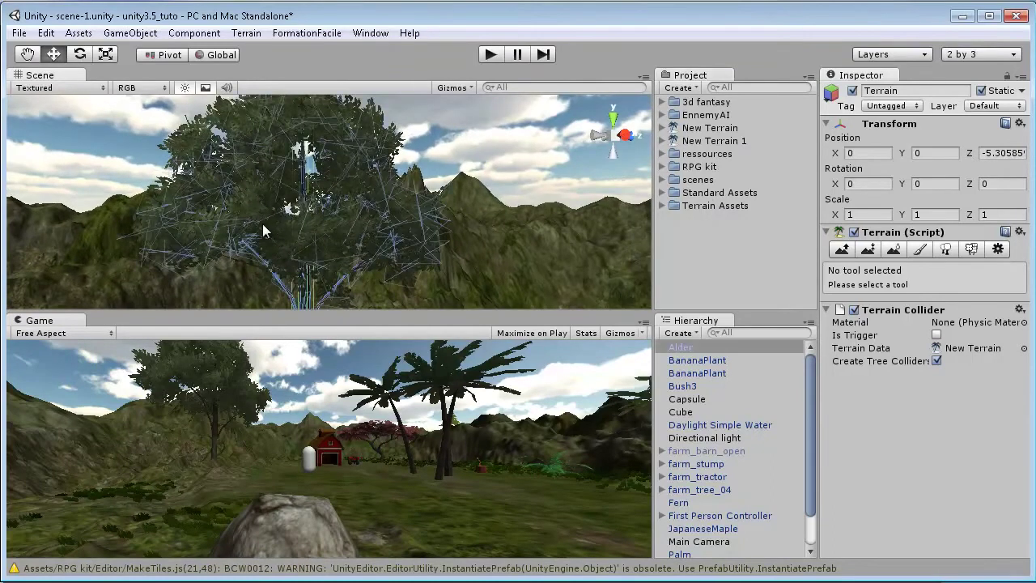
{"action": "right_click_drag", "start_coordinate": [263, 223], "coordinate": [355, 197]}
{"action": "left_click", "coordinate": [279, 216]}
{"action": "right_click_drag", "start_coordinate": [340, 238], "coordinate": [568, 219]}
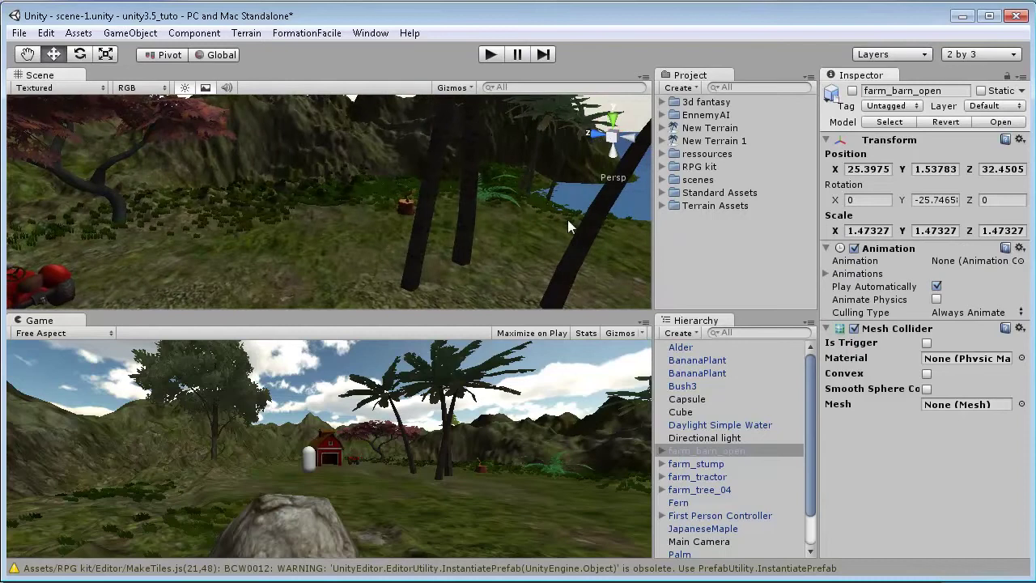
Focus on the tree stump with the axe and survey its surroundings up to the capsule, barn and tractor.
{"action": "left_click", "coordinate": [406, 206]}
{"action": "key", "text": "f"}
{"action": "left_click_drag", "start_coordinate": [417, 238], "coordinate": [306, 226]}
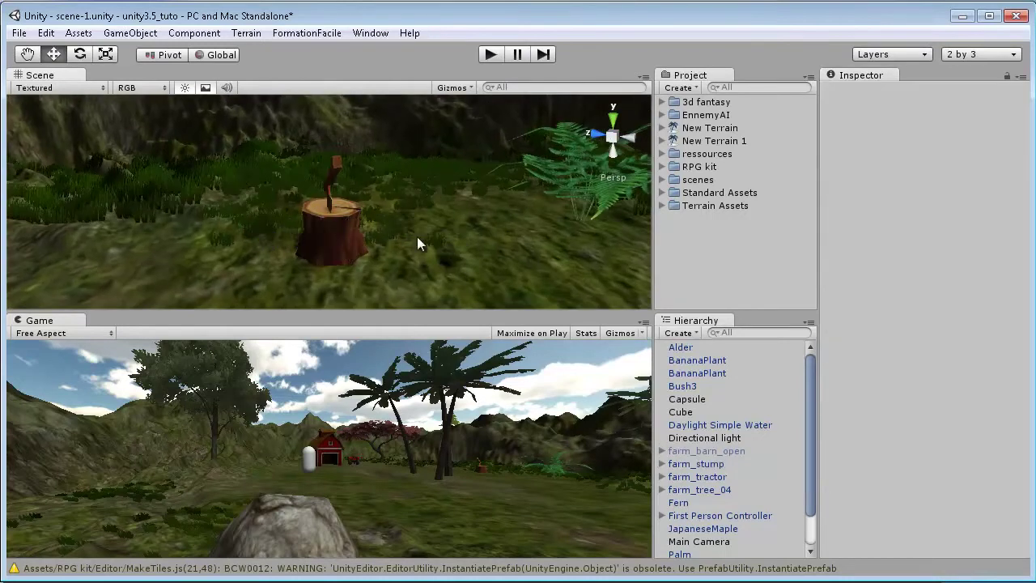
{"action": "left_click_drag", "start_coordinate": [383, 237], "coordinate": [726, 181], "text": "alt"}
{"action": "scroll", "coordinate": [416, 198], "scroll_direction": "down", "scroll_amount": 3}
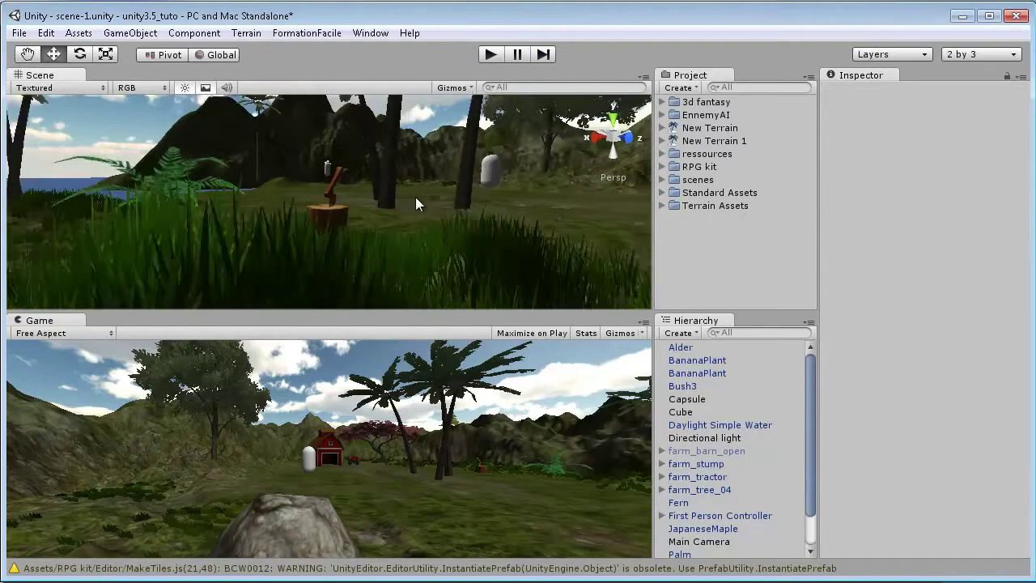
{"action": "left_click_drag", "start_coordinate": [416, 198], "coordinate": [556, 204], "text": "alt"}
{"action": "middle_click_drag", "start_coordinate": [460, 197], "coordinate": [595, 331]}
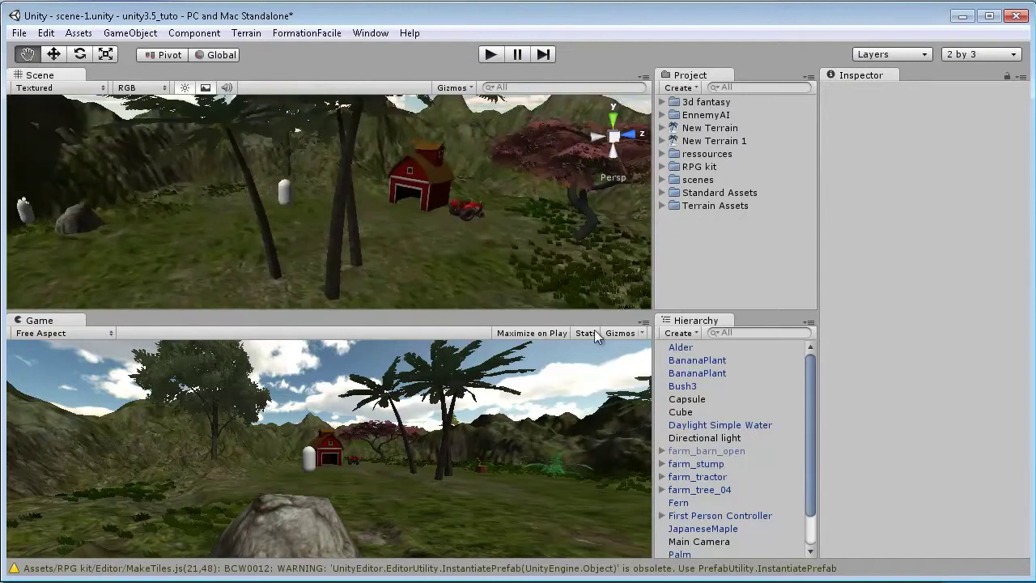
{"action": "left_click_drag", "start_coordinate": [342, 207], "coordinate": [502, 165], "text": "alt"}
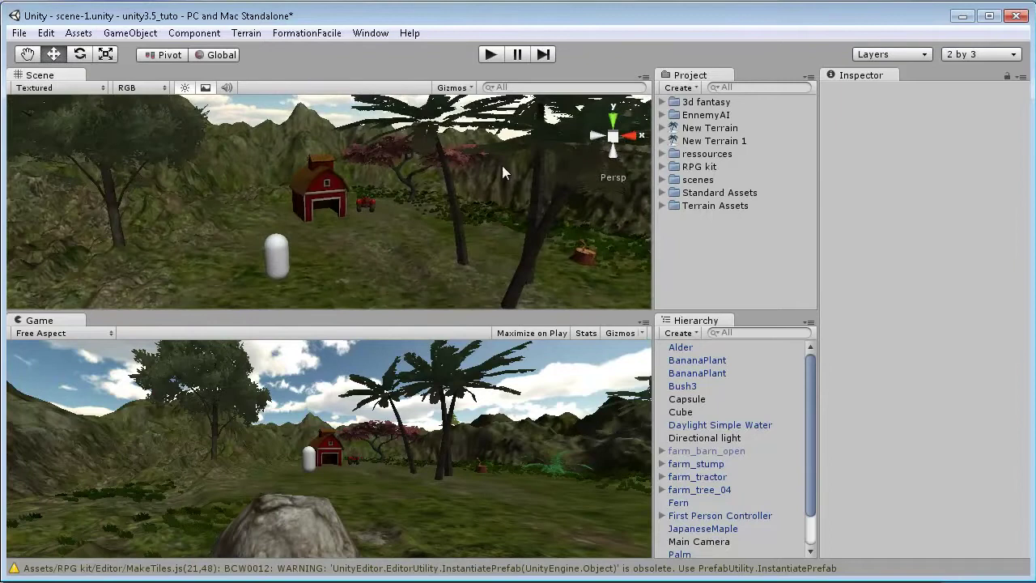
{"action": "scroll", "coordinate": [485, 176], "scroll_direction": "up", "scroll_amount": 8}
{"action": "left_click_drag", "start_coordinate": [463, 194], "coordinate": [350, 170], "text": "alt"}
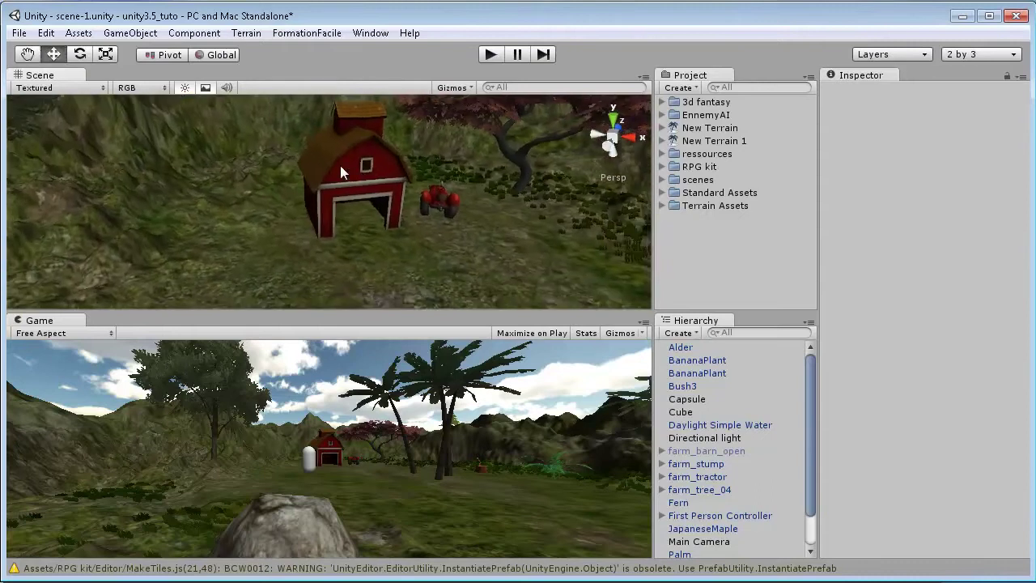
Select the barn and the tractor in turn, and enlarge the Scene view by shrinking the Game view.
{"action": "left_click", "coordinate": [340, 165]}
{"action": "left_click", "coordinate": [440, 202]}
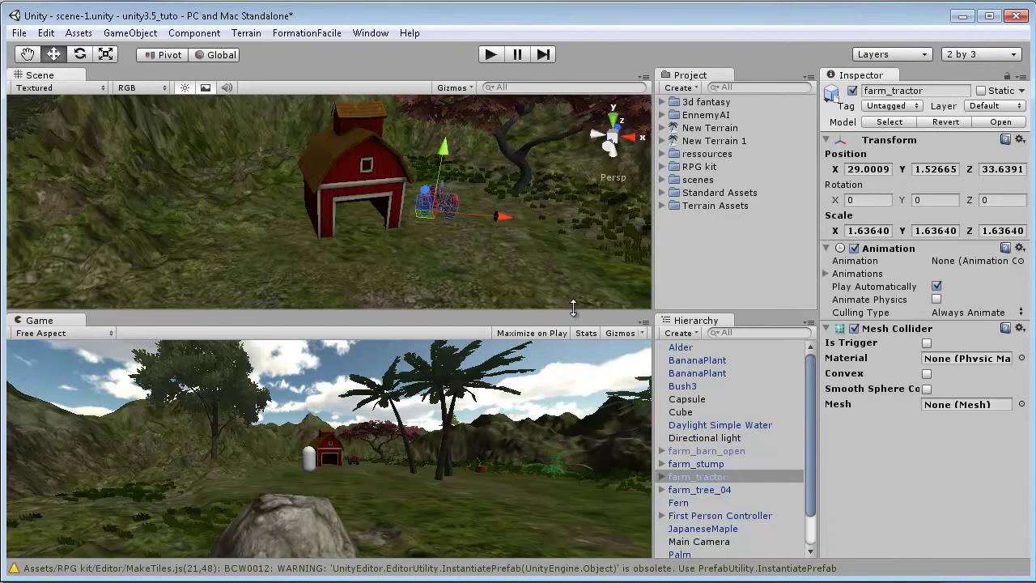
{"action": "left_click_drag", "start_coordinate": [573, 311], "coordinate": [581, 350]}
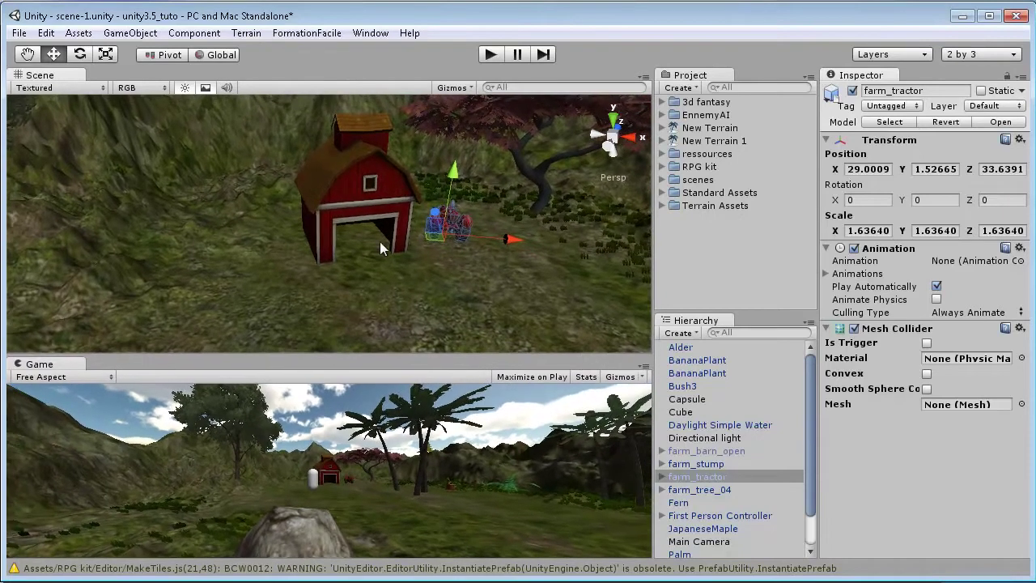
Examine the barn and the tractor as separate scene objects, selecting each in turn and viewing them from several angles.
{"action": "left_click_drag", "start_coordinate": [403, 248], "coordinate": [363, 225], "text": "alt"}
{"action": "left_click", "coordinate": [330, 204]}
{"action": "left_click", "coordinate": [399, 217]}
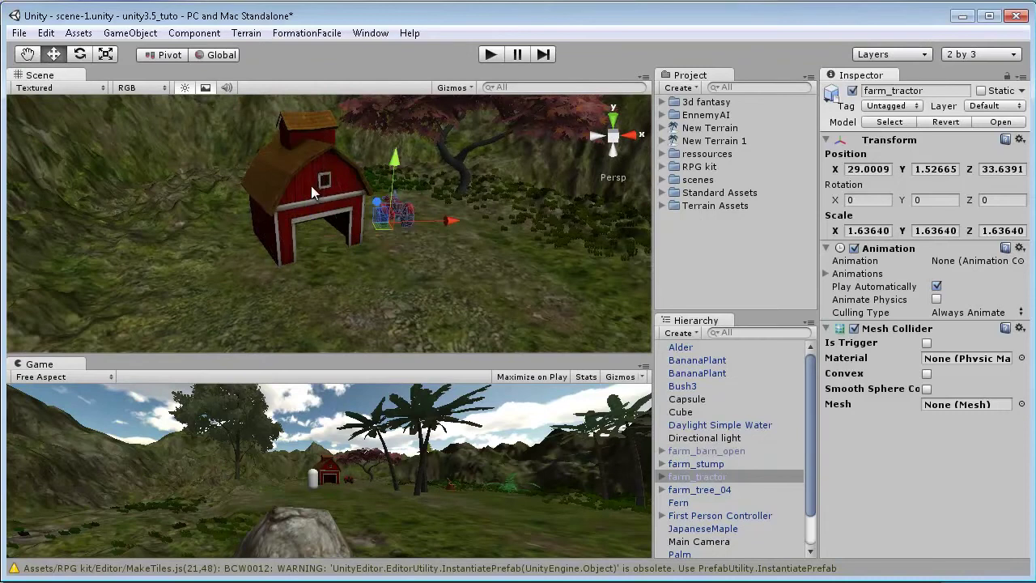
{"action": "left_click", "coordinate": [313, 186]}
{"action": "left_click", "coordinate": [389, 219]}
{"action": "left_click", "coordinate": [394, 220]}
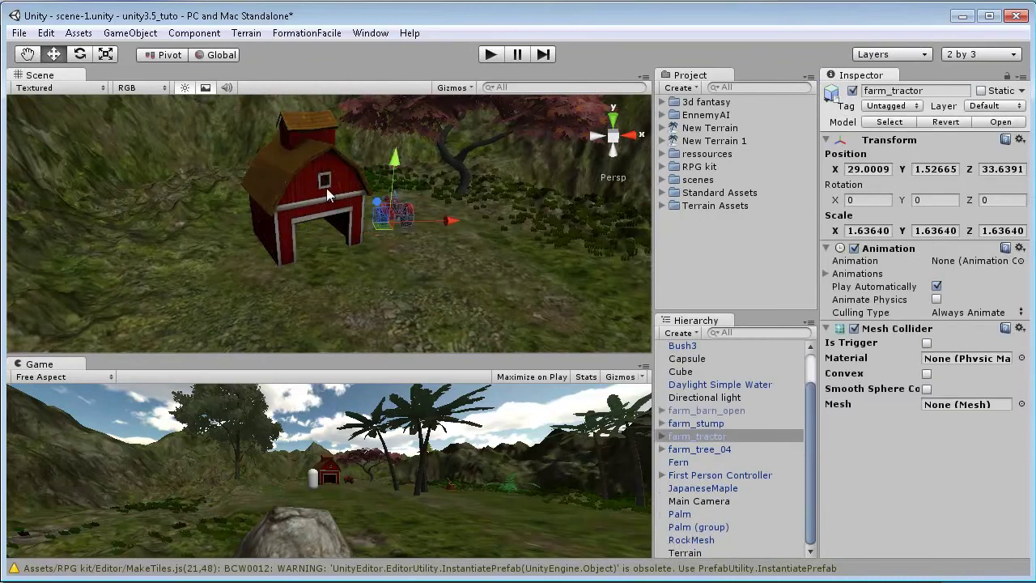
{"action": "left_click", "coordinate": [326, 188]}
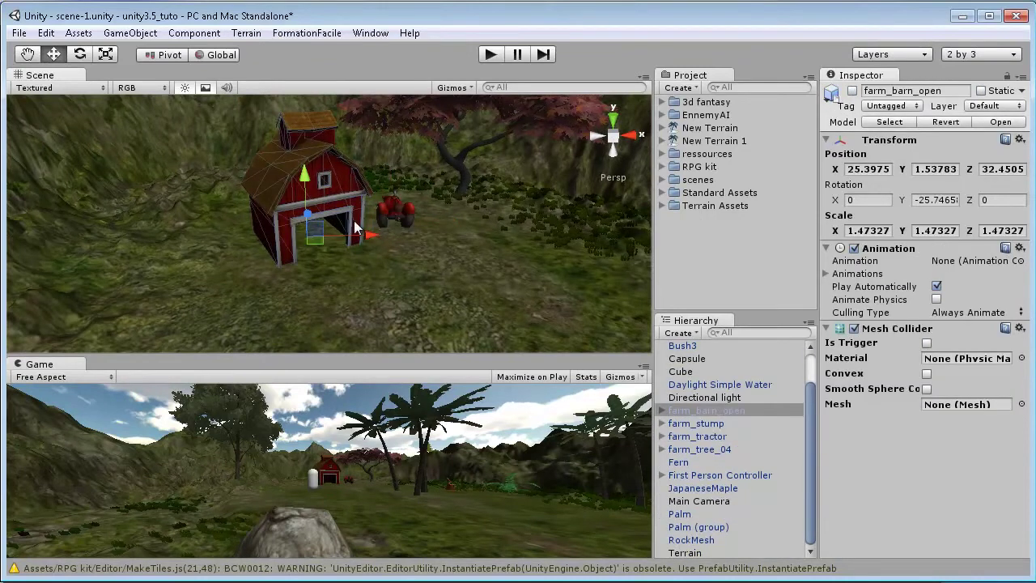
{"action": "left_click_drag", "start_coordinate": [353, 220], "coordinate": [376, 241], "text": "alt"}
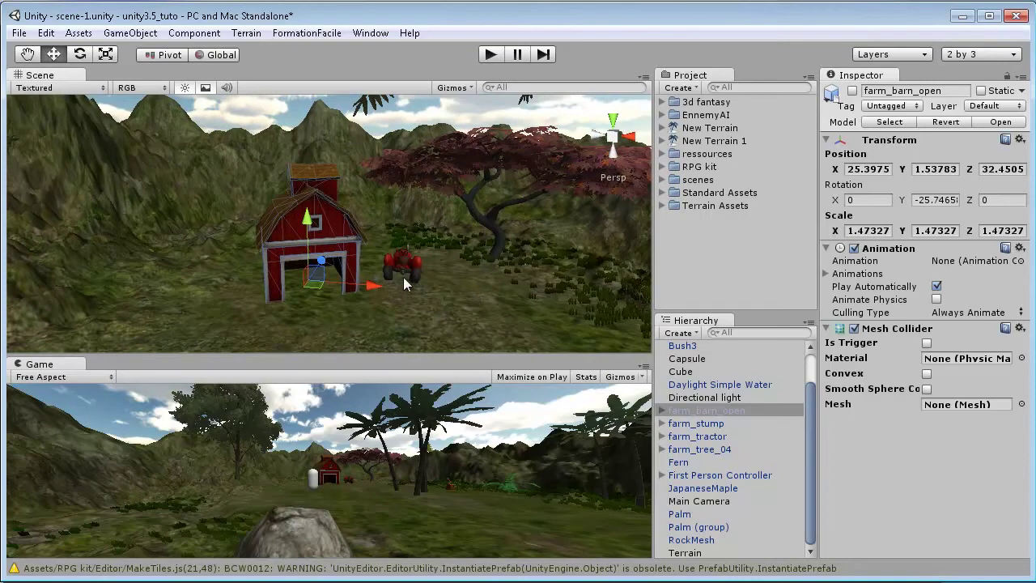
{"action": "left_click", "coordinate": [416, 294]}
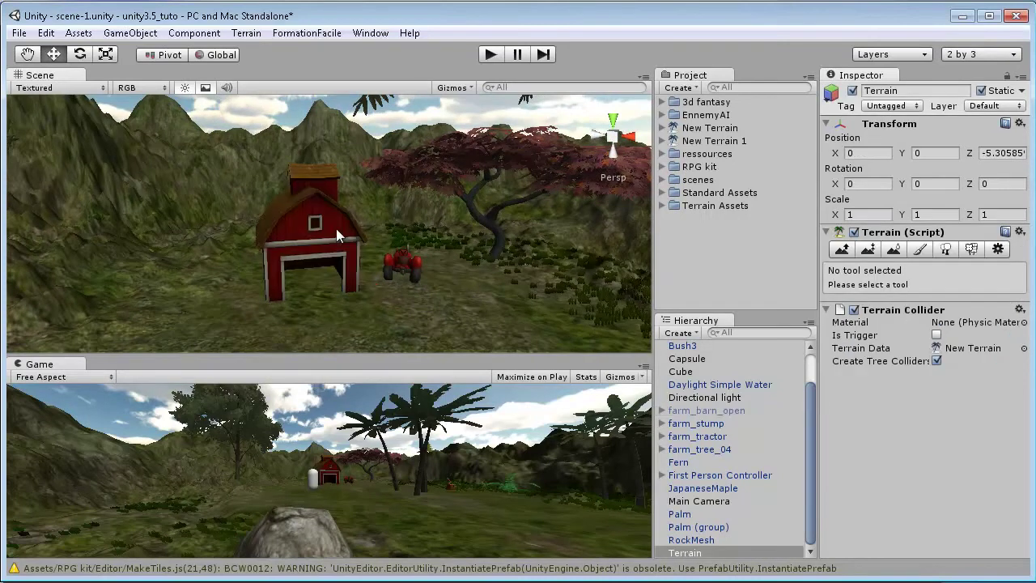
{"action": "left_click", "coordinate": [336, 228]}
{"action": "left_click_drag", "start_coordinate": [422, 273], "coordinate": [453, 331], "text": "alt"}
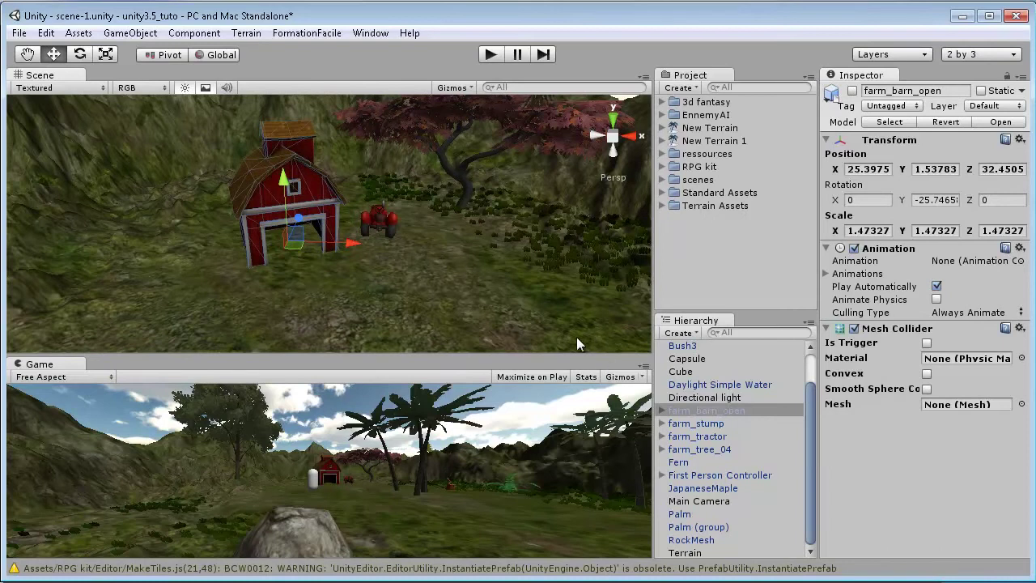
{"action": "left_click_drag", "start_coordinate": [446, 265], "coordinate": [473, 247], "text": "alt"}
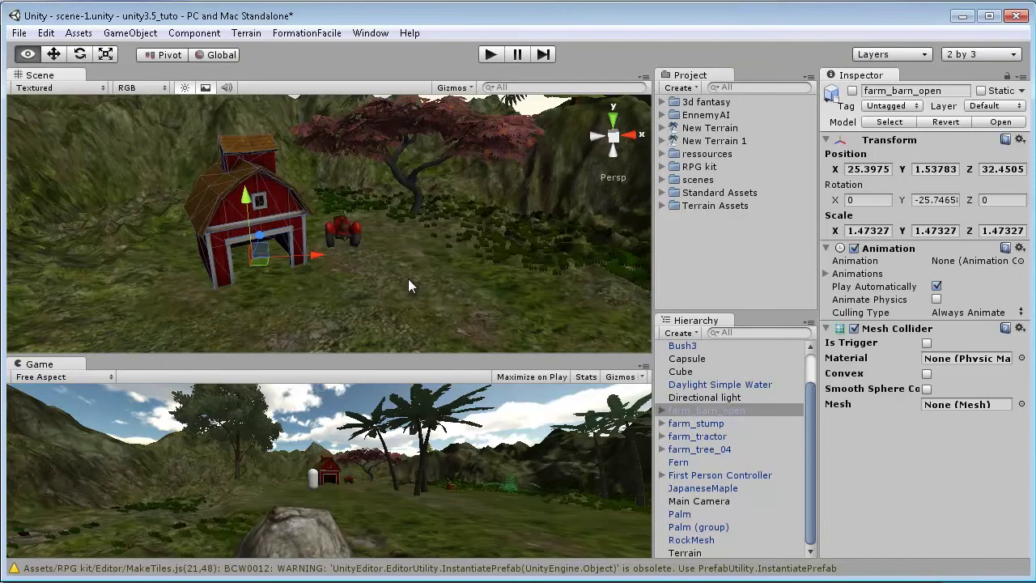
Turn the view toward the palms and the sea and create a cube there.
{"action": "left_click_drag", "start_coordinate": [408, 278], "coordinate": [874, 258], "text": "alt"}
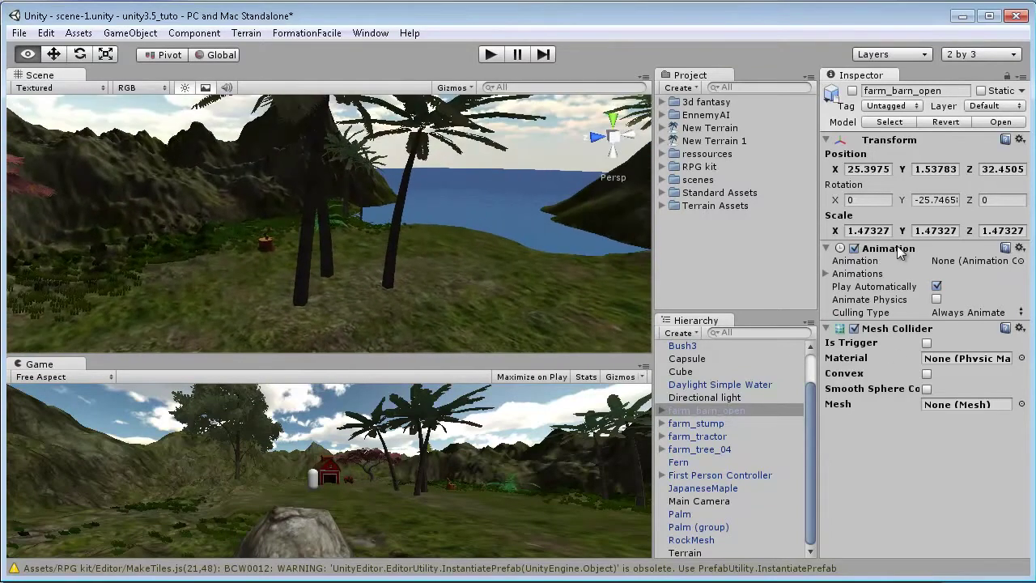
{"action": "key", "text": "q"}
{"action": "left_click", "coordinate": [113, 32]}
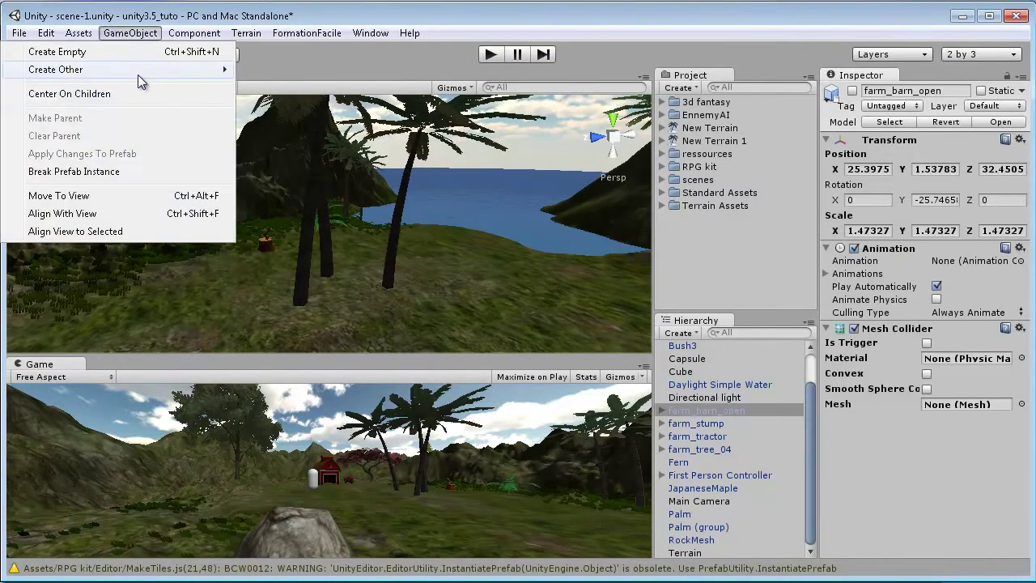
{"action": "mouse_move", "coordinate": [137, 74]}
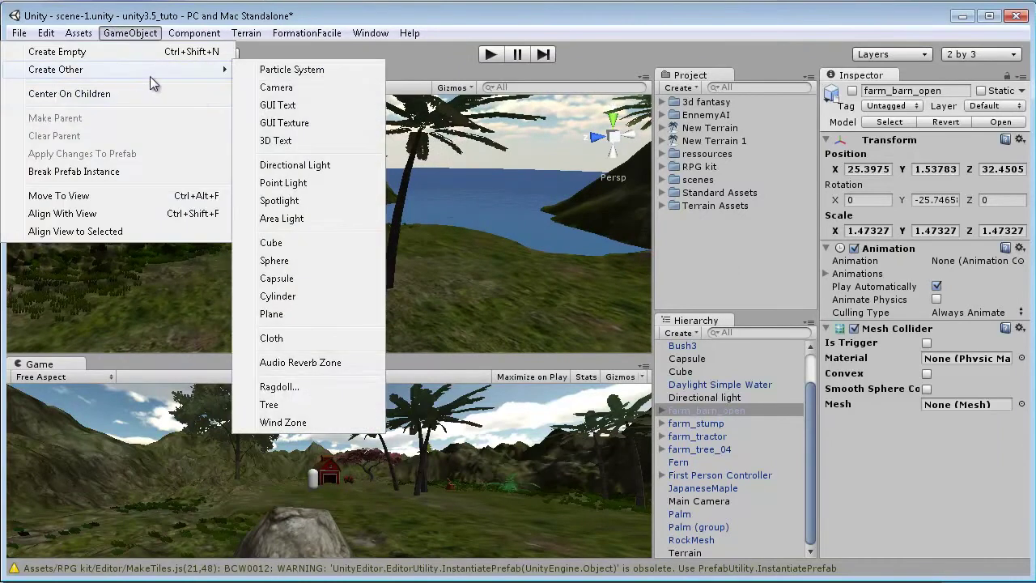
{"action": "left_click", "coordinate": [272, 242]}
{"action": "key", "text": "w"}
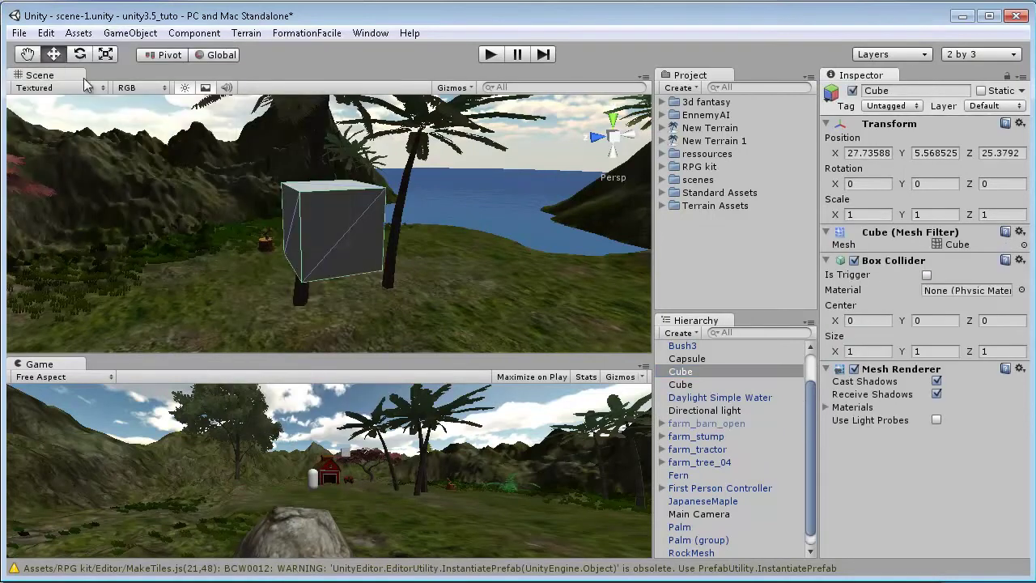
Lower the new cube to a Y position of about 2.3, near the ground in front of the barn, and check it from several sides.
{"action": "left_click_drag", "start_coordinate": [323, 218], "coordinate": [391, 116], "text": "alt"}
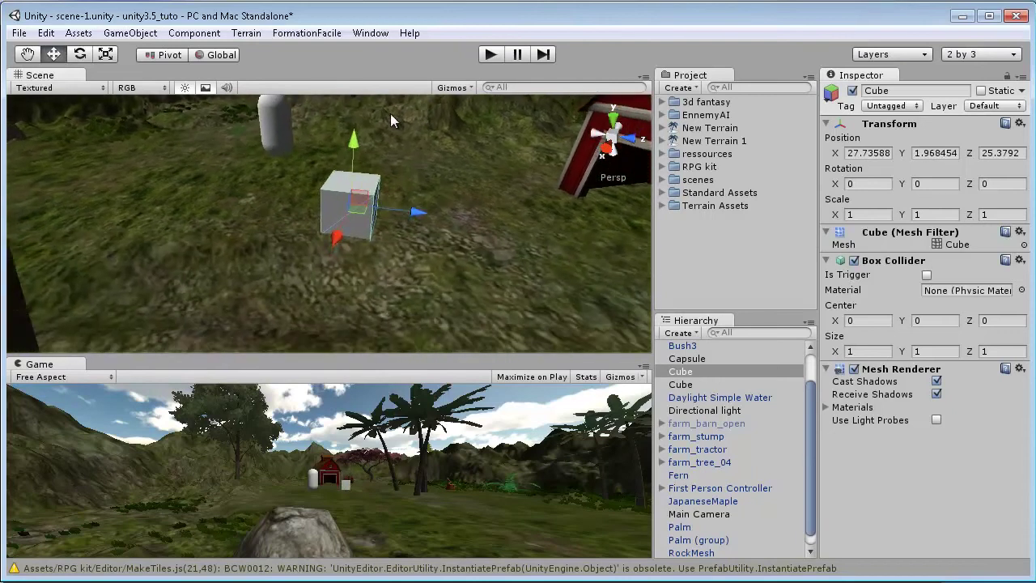
{"action": "left_click_drag", "start_coordinate": [360, 148], "coordinate": [596, 212]}
{"action": "middle_click_drag", "start_coordinate": [239, 201], "coordinate": [469, 168]}
{"action": "scroll", "coordinate": [470, 194], "scroll_direction": "up", "scroll_amount": 4}
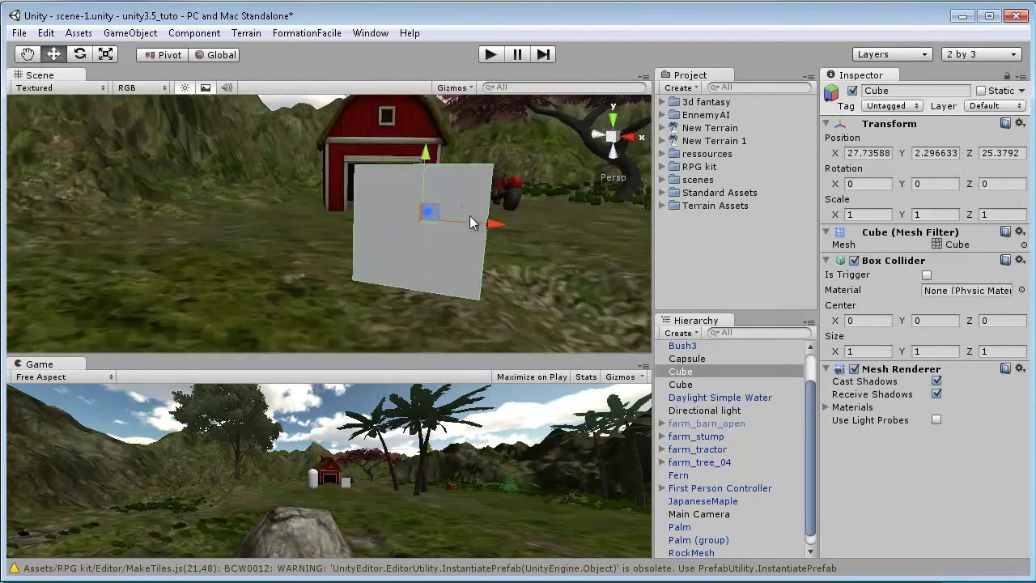
{"action": "left_click_drag", "start_coordinate": [520, 231], "coordinate": [210, 260], "text": "alt"}
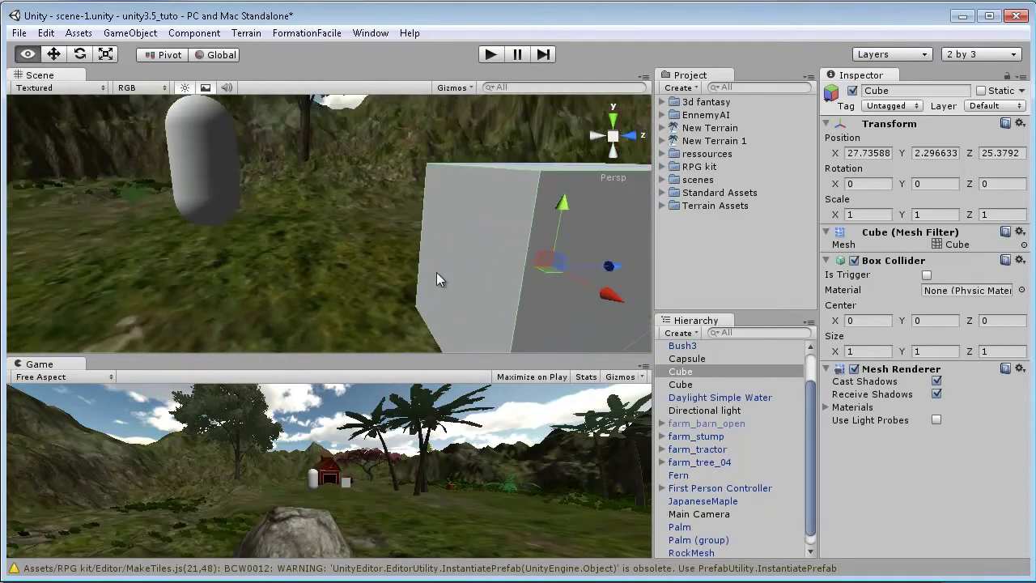
{"action": "left_click_drag", "start_coordinate": [436, 272], "coordinate": [464, 293], "text": "alt"}
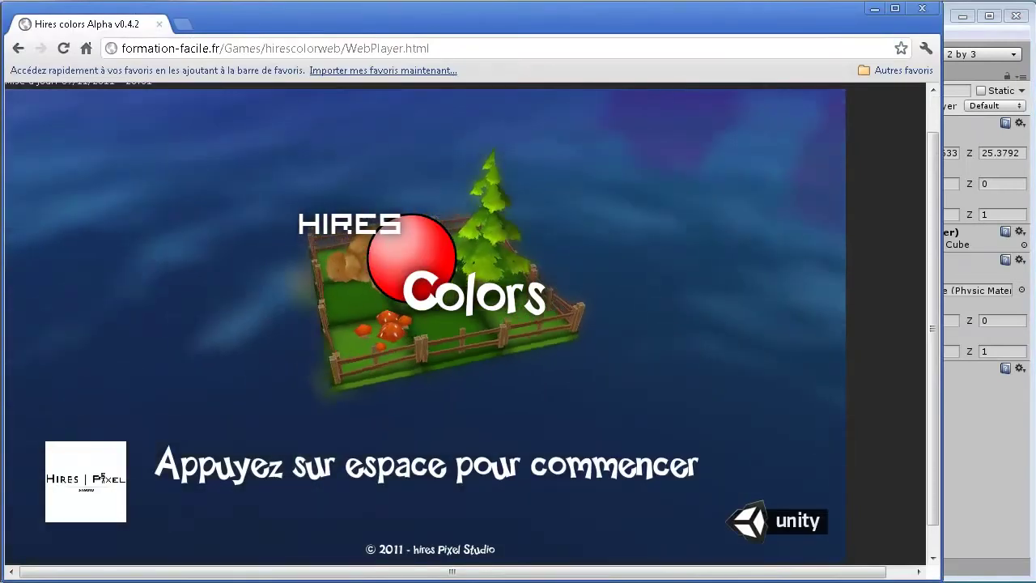
Switch to the Hires Colors web game in the browser and go past its title screen to the main menu.
{"action": "scroll", "coordinate": [487, 322], "scroll_direction": "down", "scroll_amount": 1}
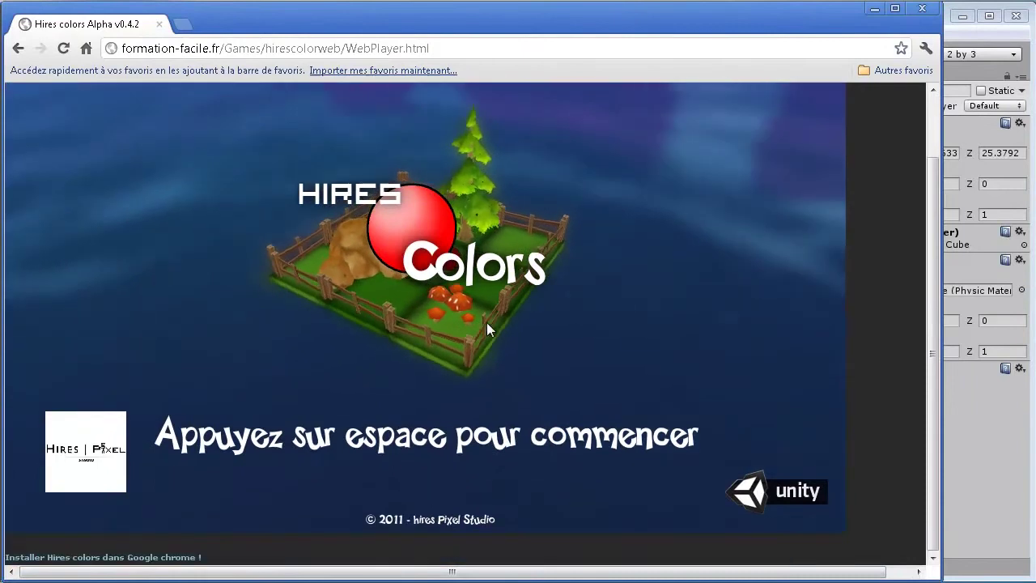
{"action": "left_click_drag", "start_coordinate": [933, 282], "coordinate": [936, 254]}
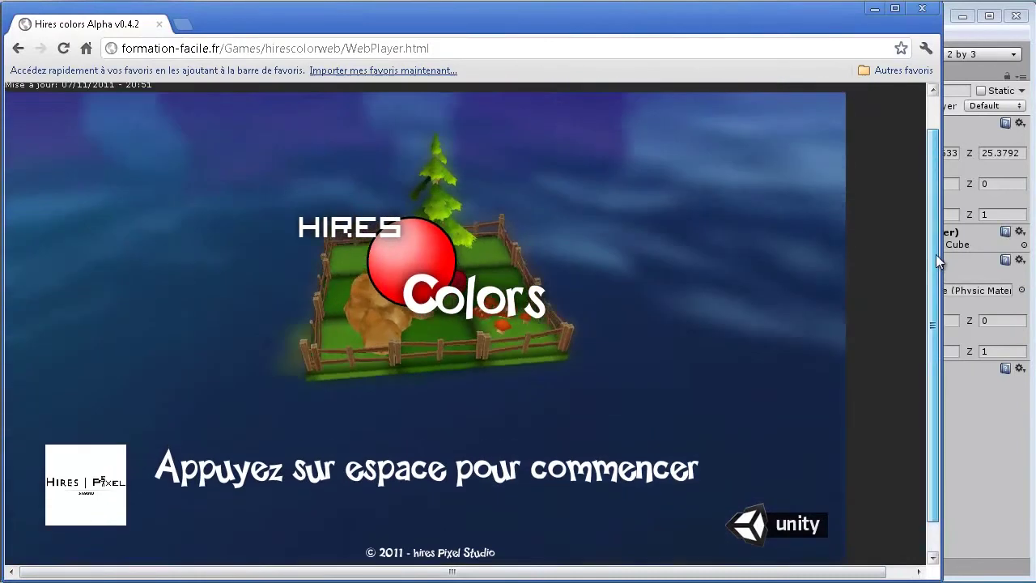
{"action": "key", "text": "space"}
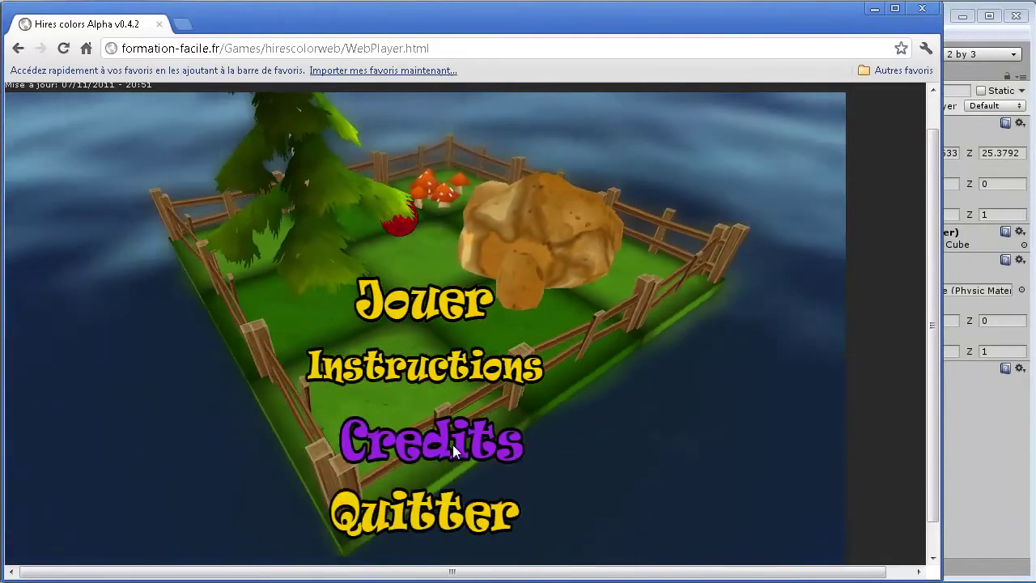
Read through the game's instruction pages and return to the main menu.
{"action": "left_click", "coordinate": [430, 371]}
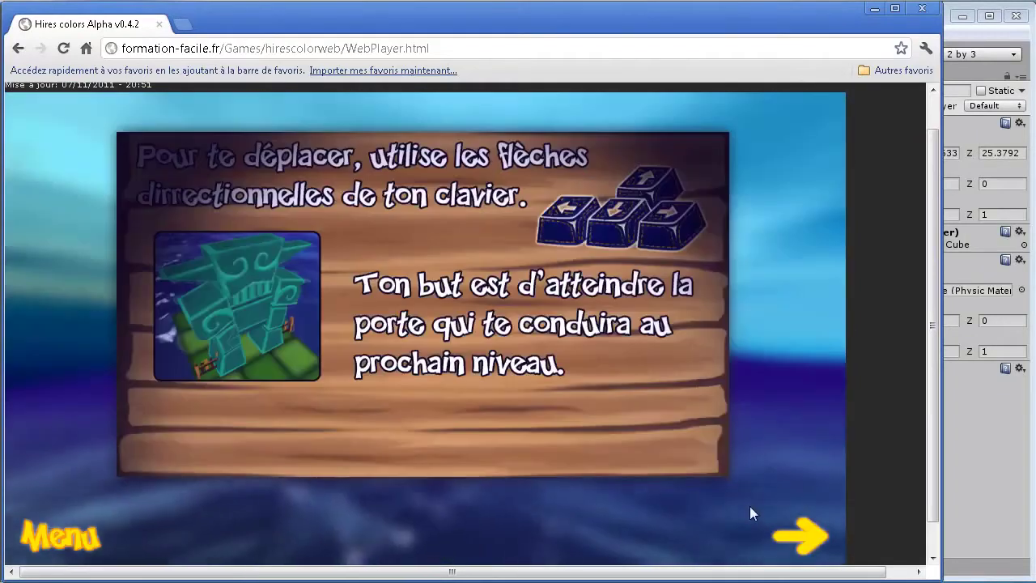
{"action": "left_click", "coordinate": [792, 535]}
{"action": "left_click", "coordinate": [797, 536]}
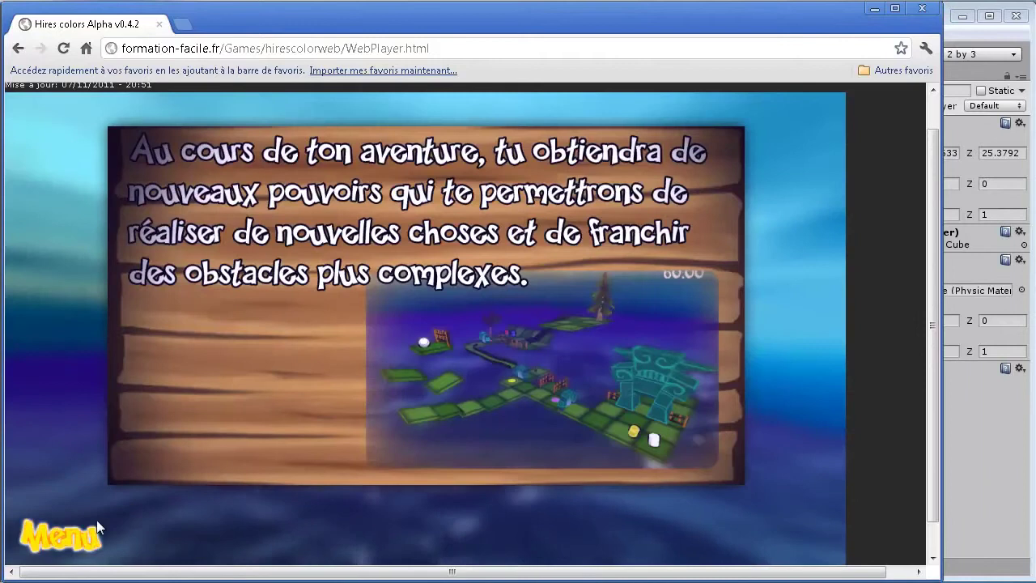
{"action": "left_click", "coordinate": [77, 534]}
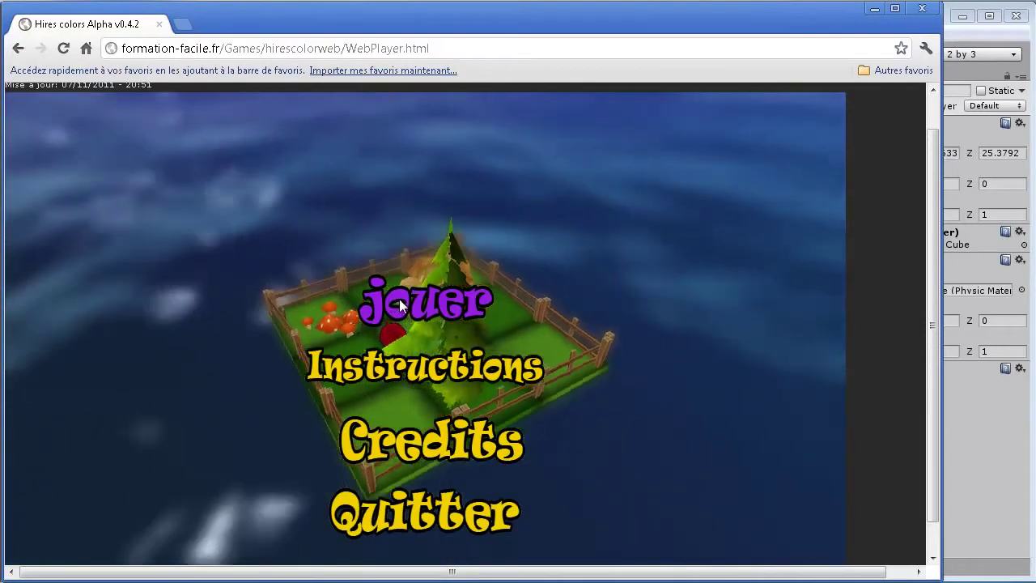
Start a game, try the Forêt world, and load Niveau 4 of the Eau world instead.
{"action": "left_click", "coordinate": [389, 301]}
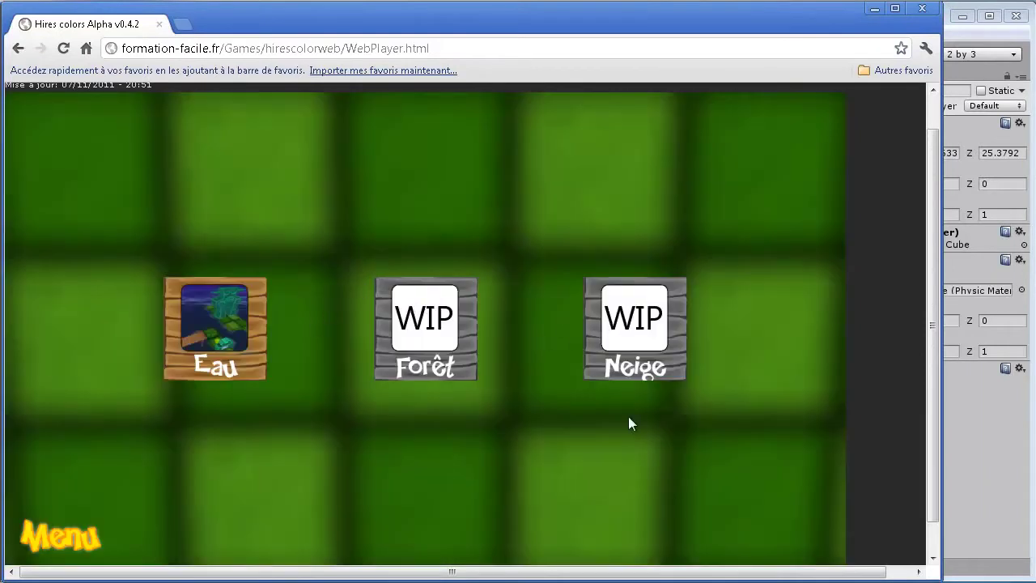
{"action": "left_click", "coordinate": [417, 369]}
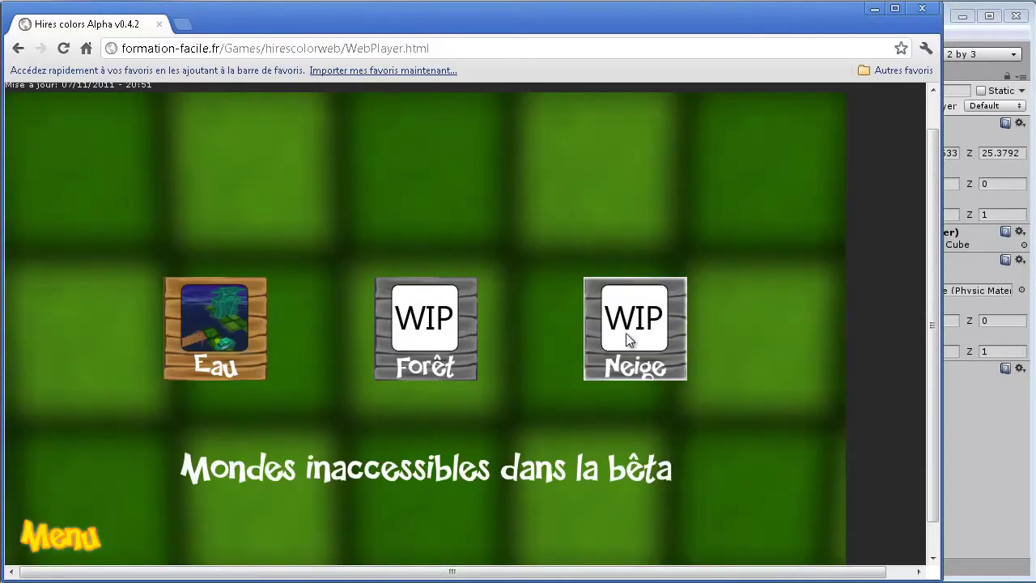
{"action": "left_click", "coordinate": [238, 336]}
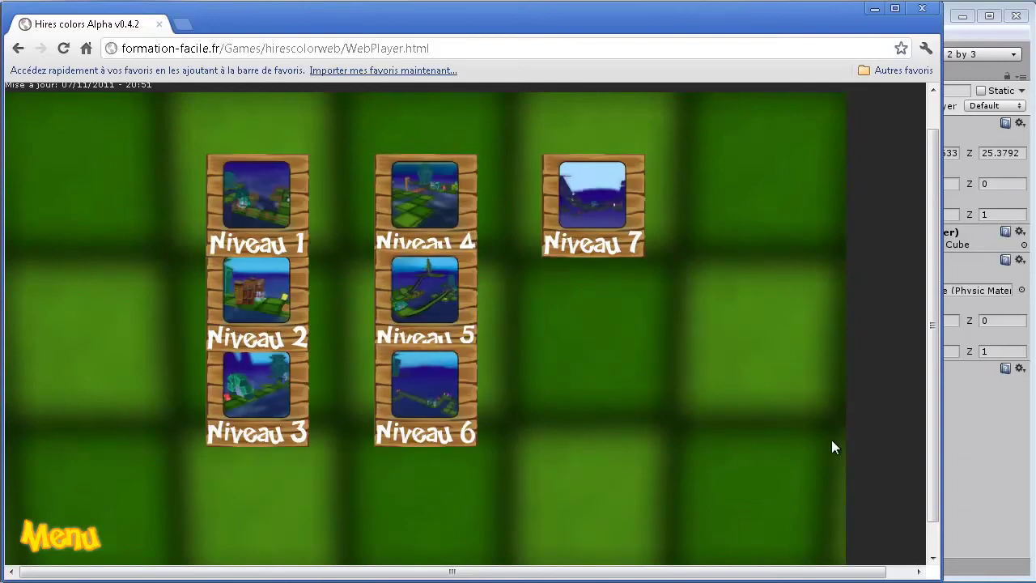
{"action": "left_click_drag", "start_coordinate": [932, 290], "coordinate": [931, 304]}
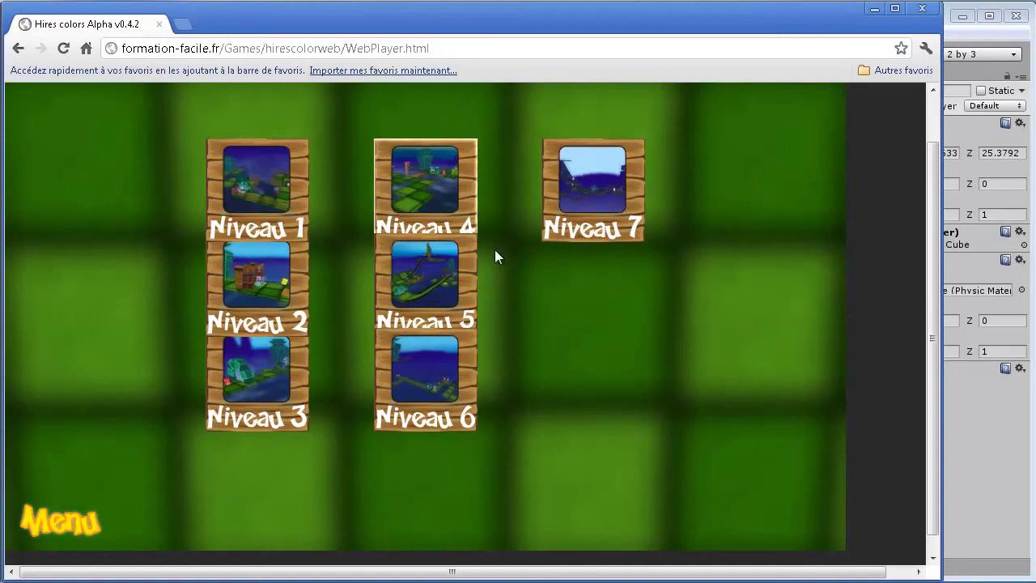
{"action": "left_click", "coordinate": [416, 185]}
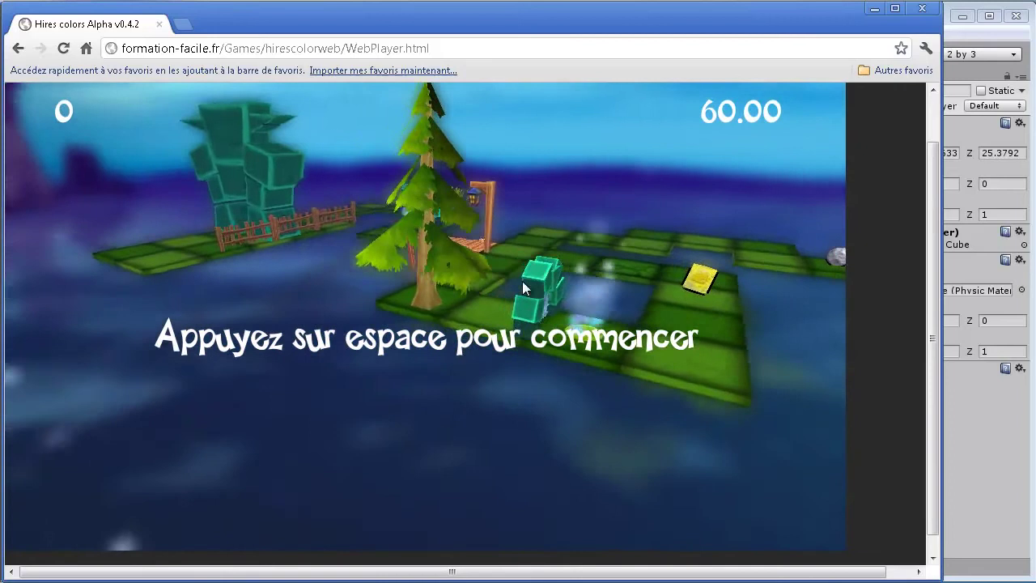
Start the level and roll the white ball along the grass tiles to the row beside the wooden bridge.
{"action": "key", "text": "space"}
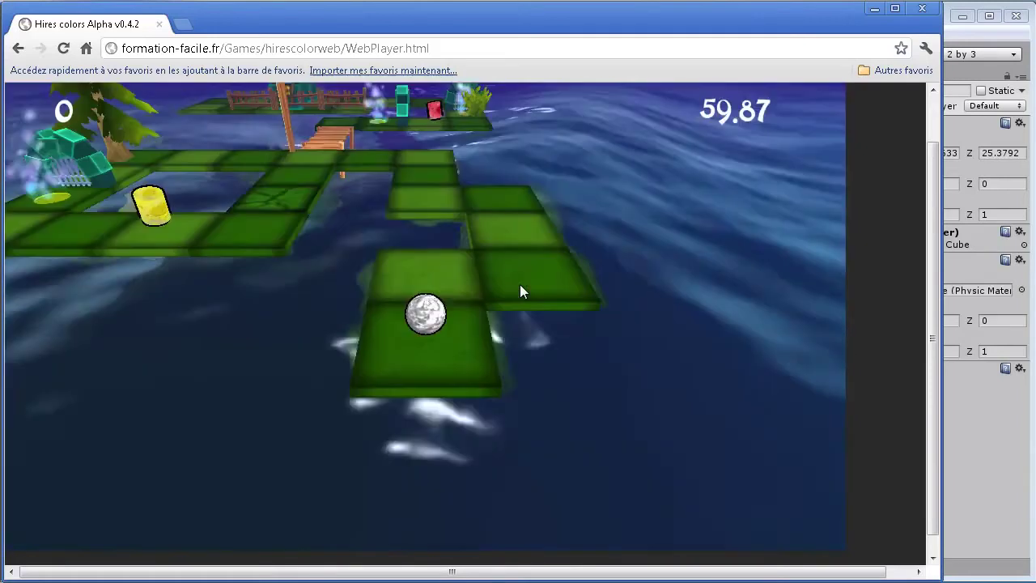
{"action": "key", "text": "Right"}
{"action": "key", "text": "Up"}
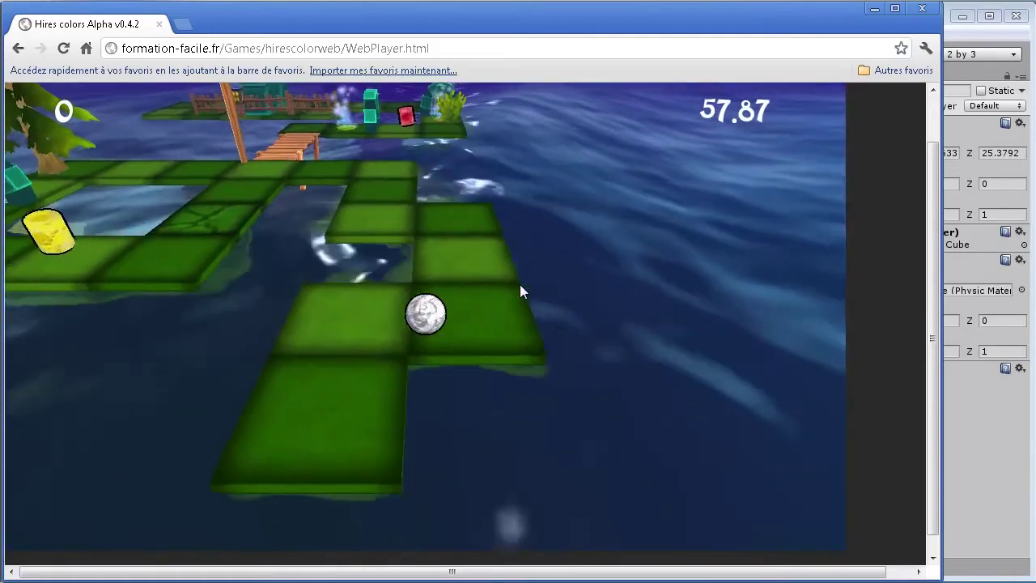
{"action": "key", "text": "Left"}
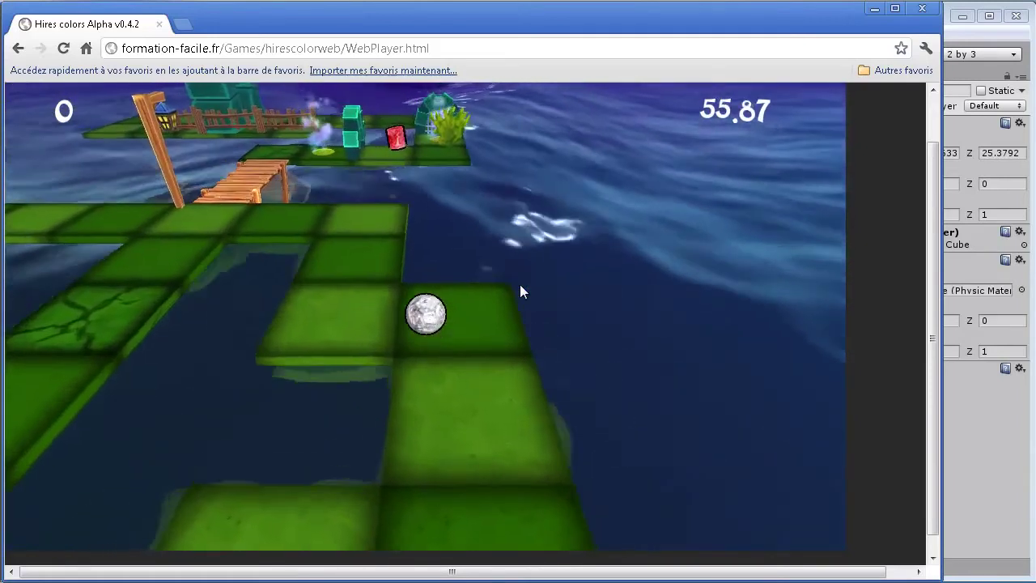
{"action": "key", "text": "Up"}
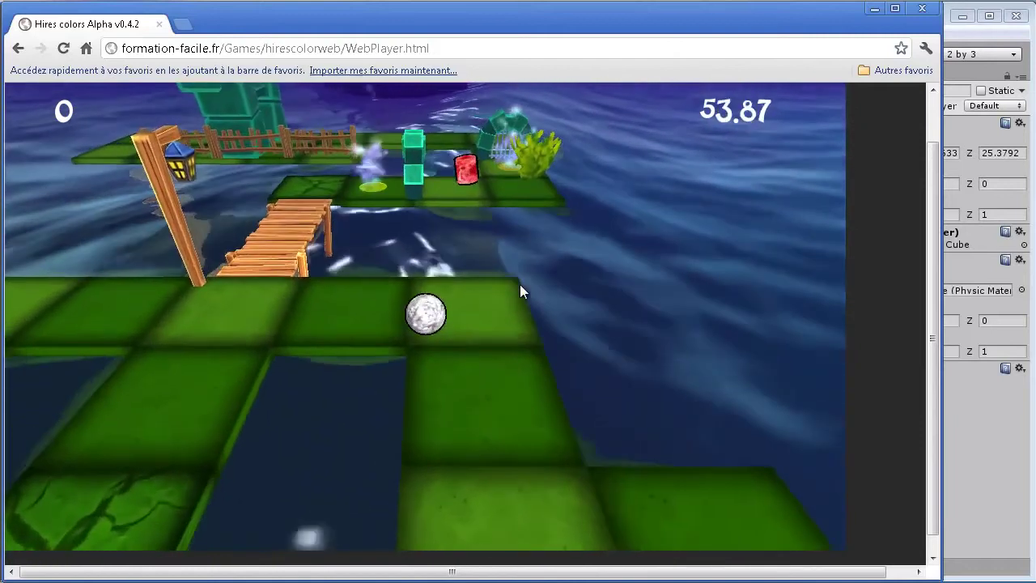
Roll the ball back to the yellow cylinder and through the nearby gate to turn the ball yellow.
{"action": "key", "text": "Left"}
{"action": "key", "text": "Down"}
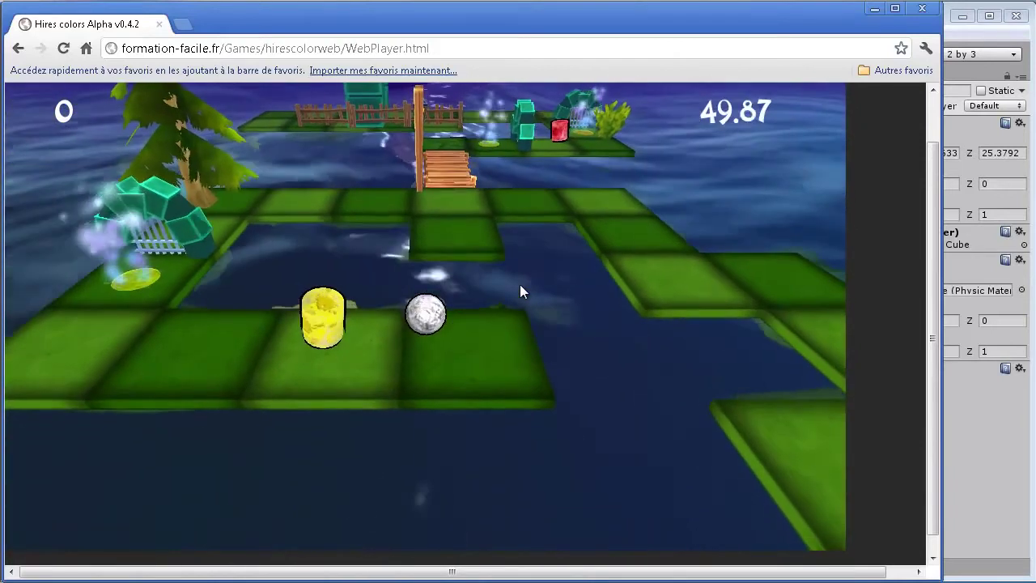
{"action": "key", "text": "Left"}
{"action": "key", "text": "Left"}
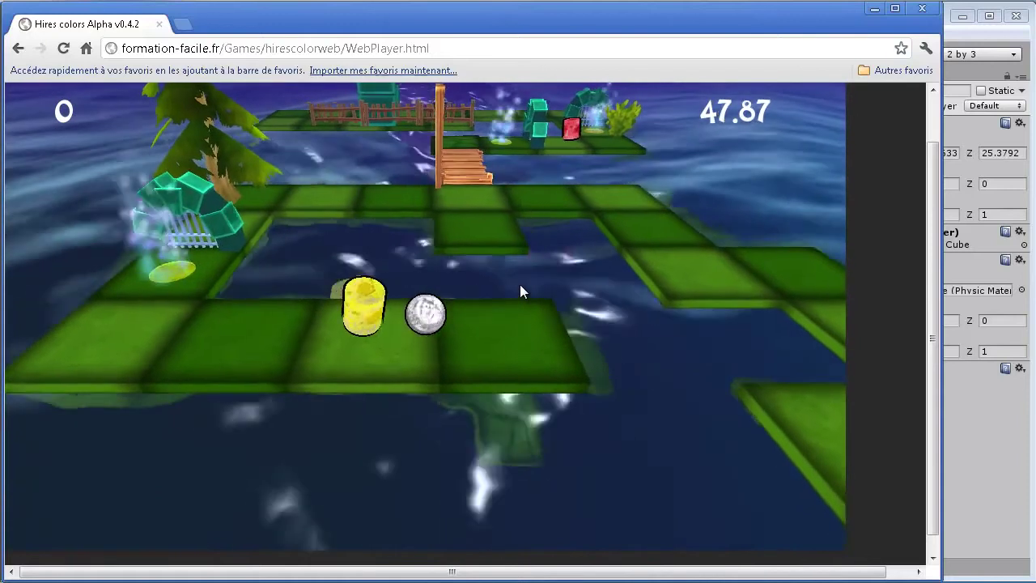
{"action": "key", "text": "Up"}
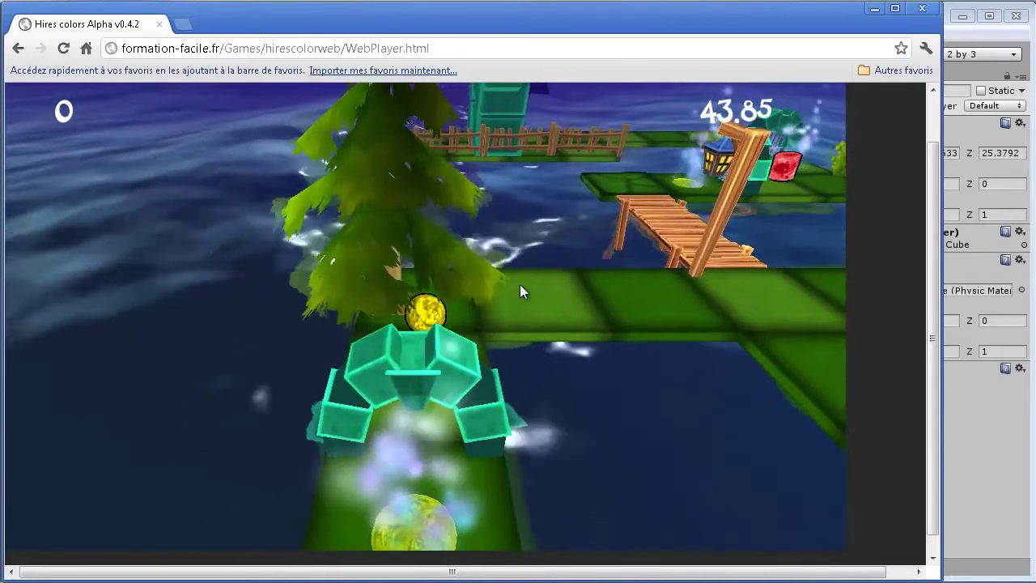
Roll the yellow ball along the tile row past the tree and back and forth in front of the wooden bridge.
{"action": "key", "text": "Right"}
{"action": "key", "text": "Right"}
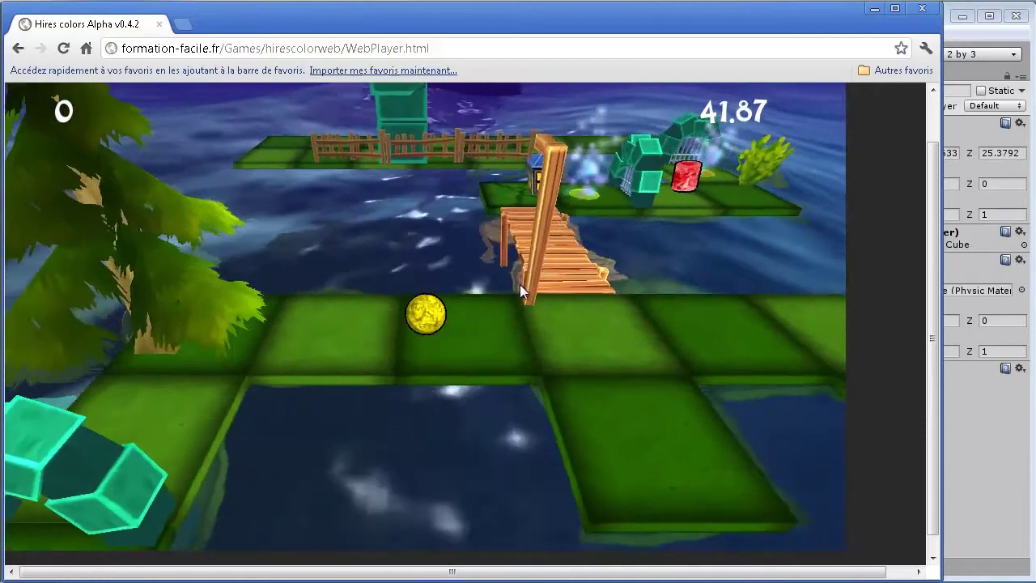
{"action": "key", "text": "Right"}
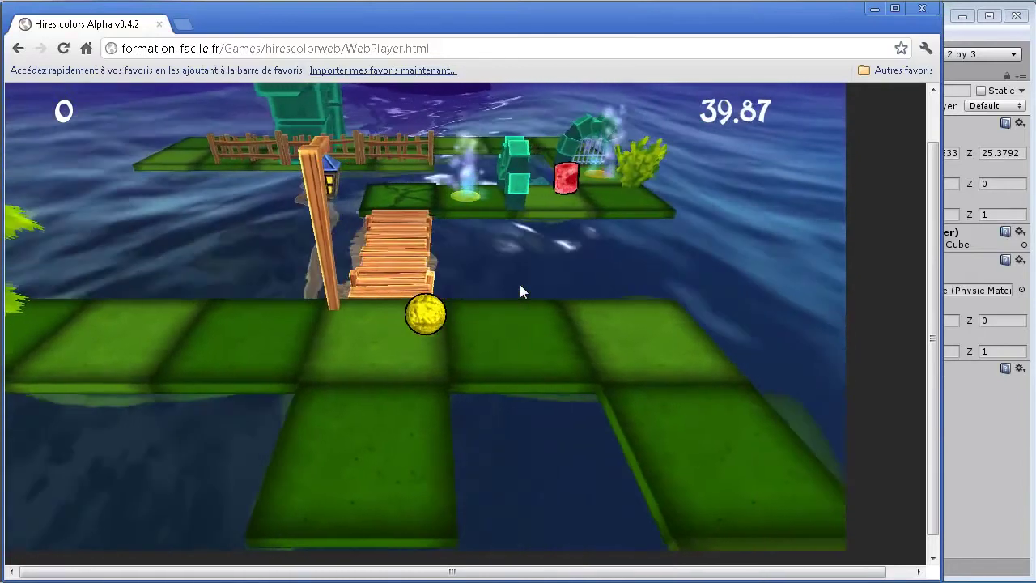
{"action": "key", "text": "Right"}
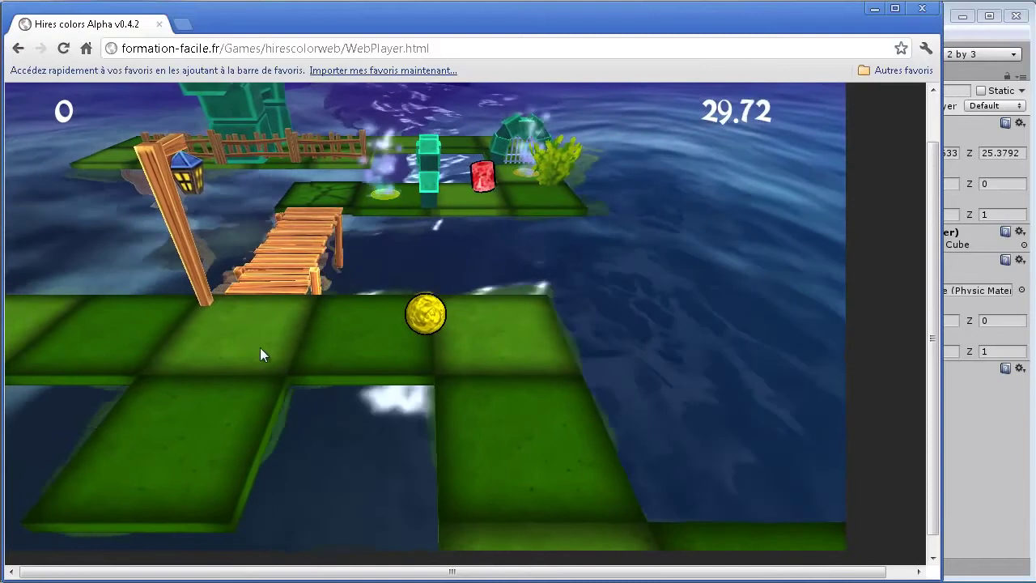
{"action": "key", "text": "Left"}
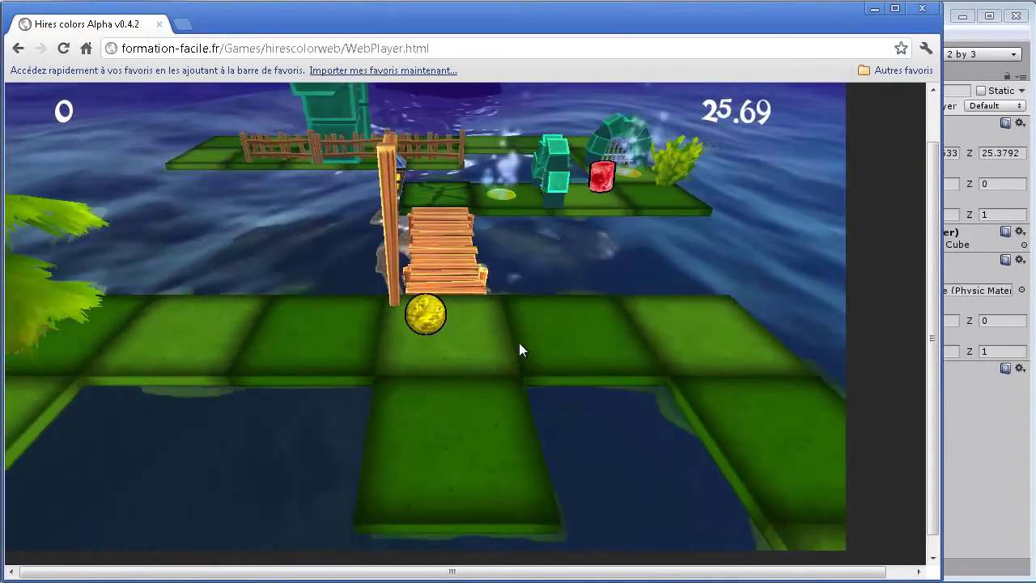
{"action": "key", "text": "Right"}
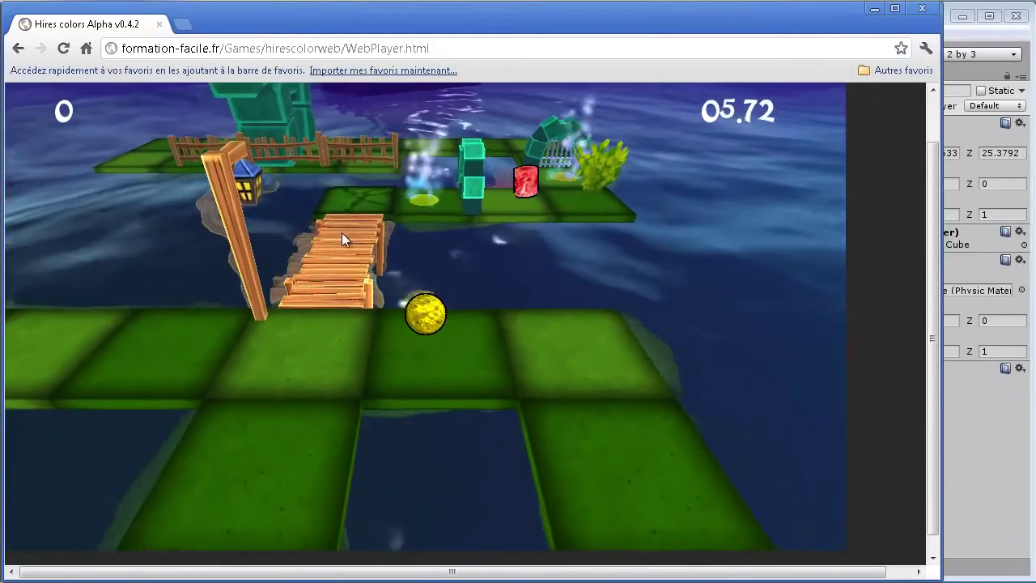
{"action": "key", "text": "Left"}
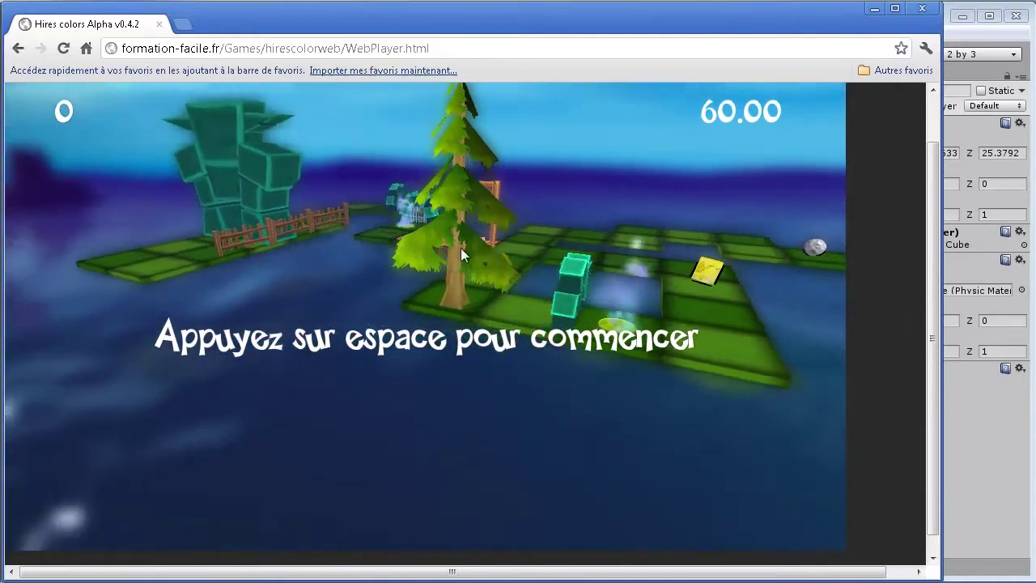
Start the level again and roll the white ball over the cracked-tile side to the row before the bridge.
{"action": "key", "text": "space"}
{"action": "key", "text": "Up"}
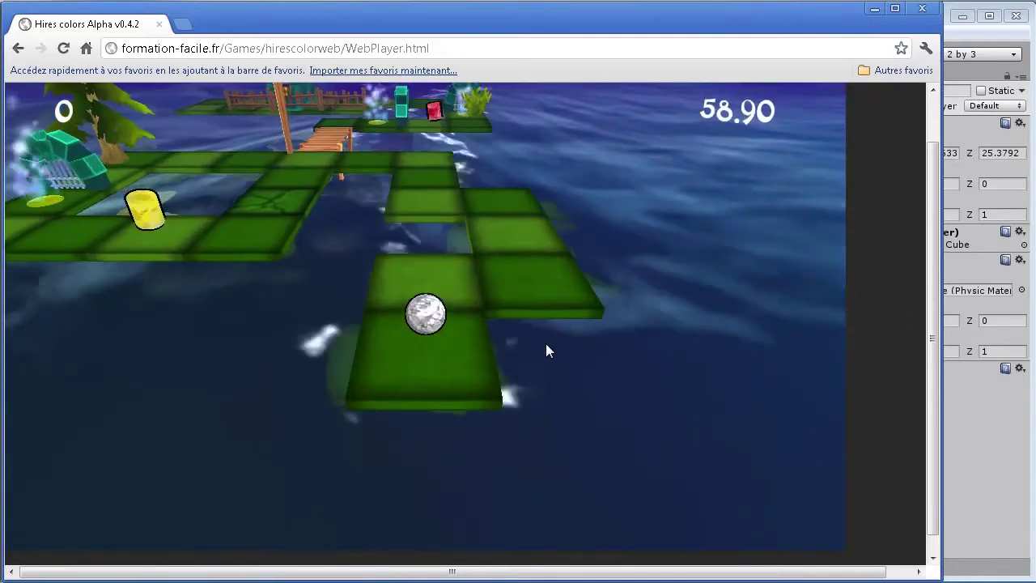
{"action": "key", "text": "Right"}
{"action": "key", "text": "Left"}
{"action": "key", "text": "Left"}
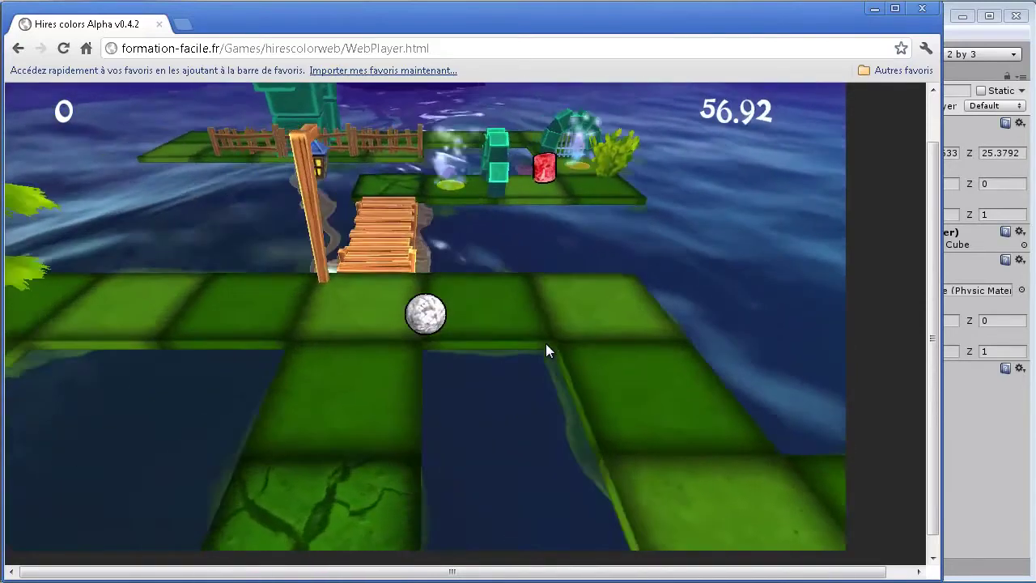
{"action": "key", "text": "Down"}
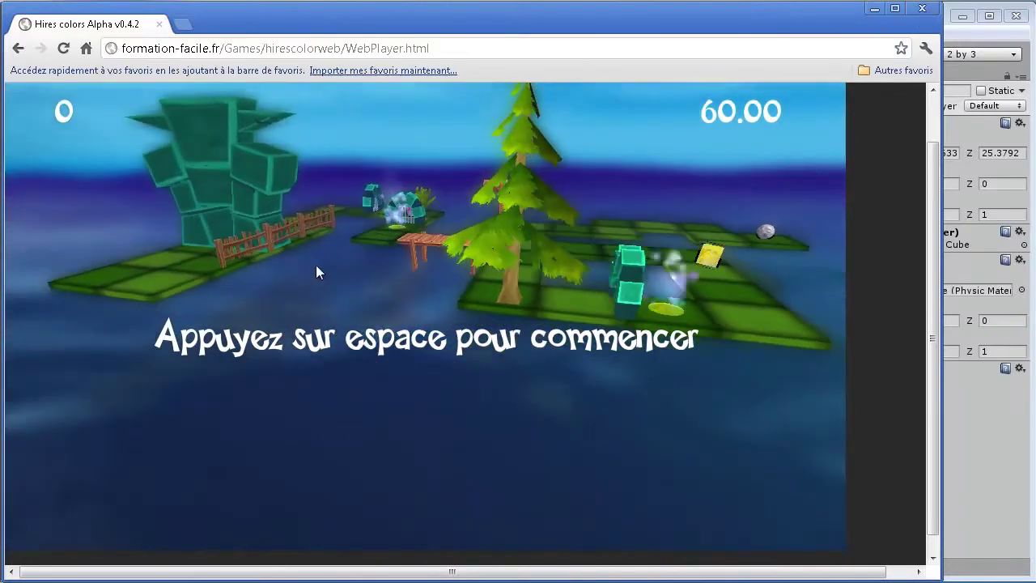
Close the browser game, return to Unity, and slide the cube along the Z axis to about 25.08.
{"action": "left_click", "coordinate": [931, 11]}
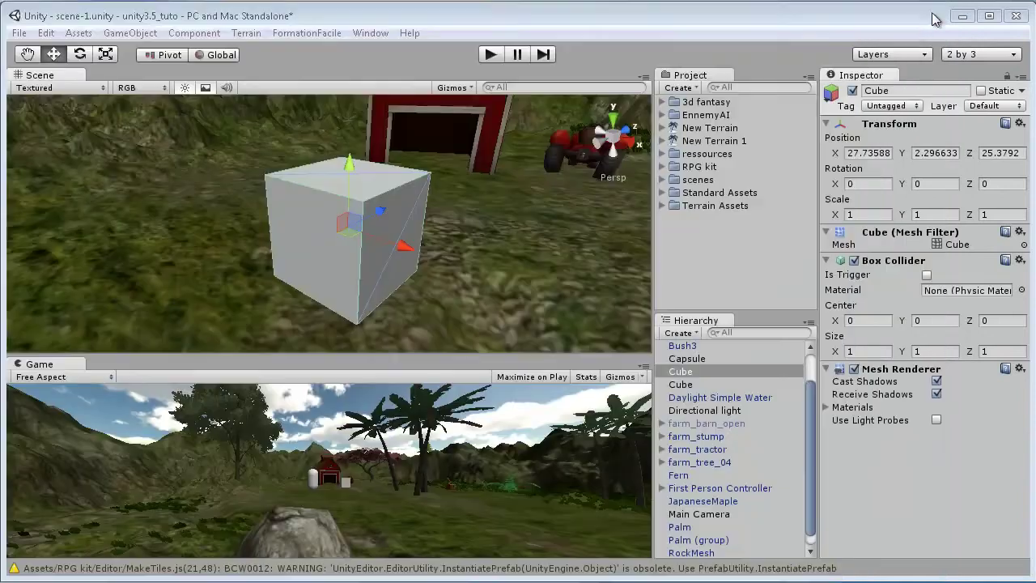
{"action": "right_click_drag", "start_coordinate": [409, 261], "coordinate": [413, 329]}
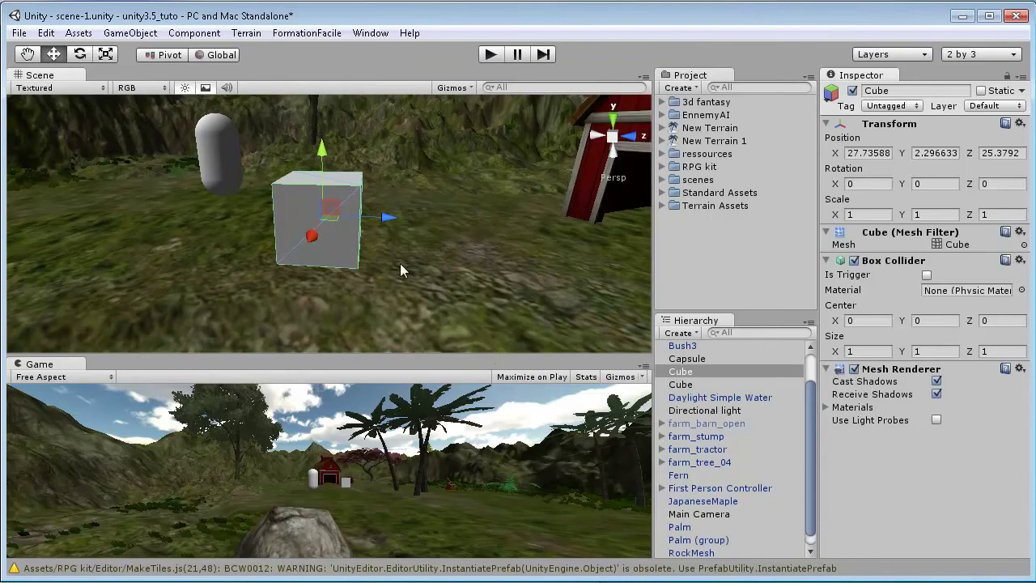
{"action": "key", "text": "shift+space"}
{"action": "scroll", "coordinate": [588, 381], "scroll_direction": "down", "scroll_amount": 2}
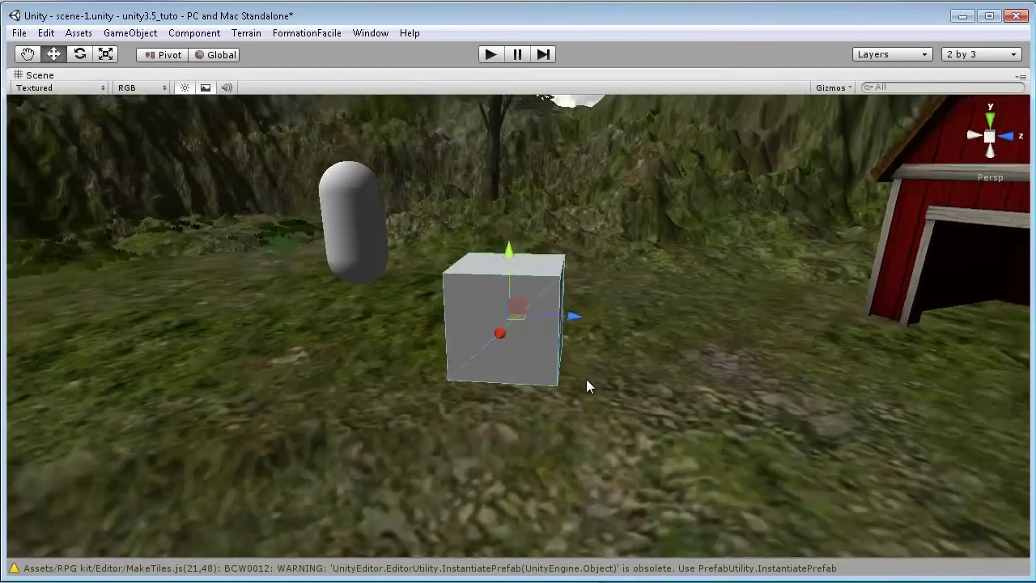
{"action": "right_click_drag", "start_coordinate": [586, 378], "coordinate": [570, 321]}
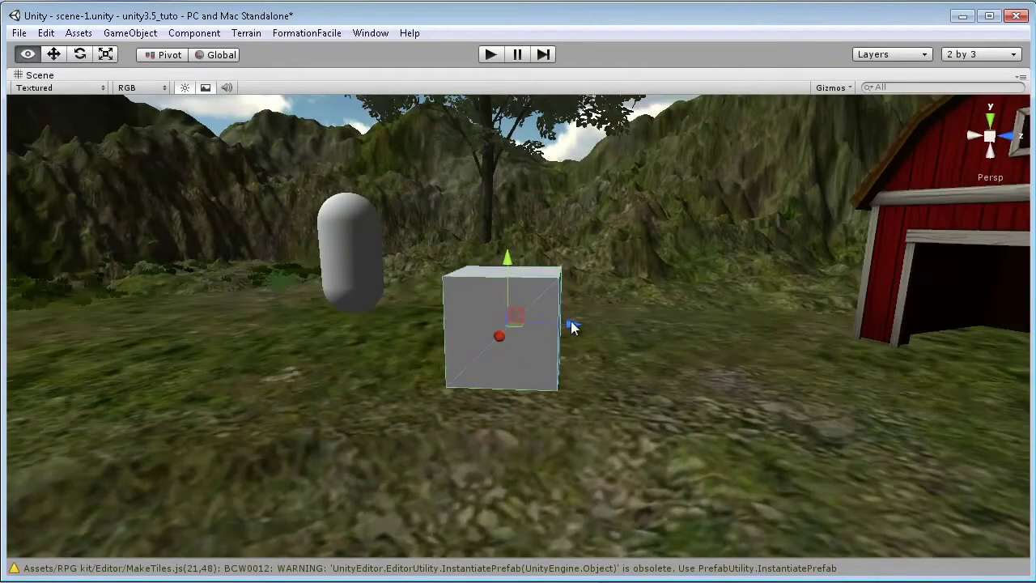
{"action": "left_click_drag", "start_coordinate": [569, 326], "coordinate": [544, 356]}
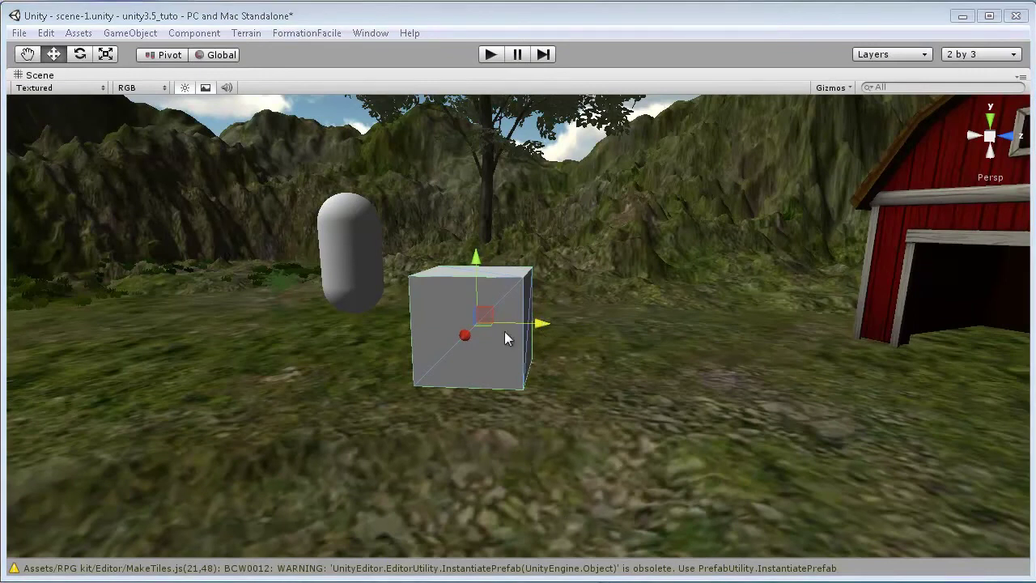
Scale the cube into a thin upright post of about 0.14 × 1.32 × 0.16.
{"action": "left_click_drag", "start_coordinate": [545, 339], "coordinate": [559, 374], "text": "alt"}
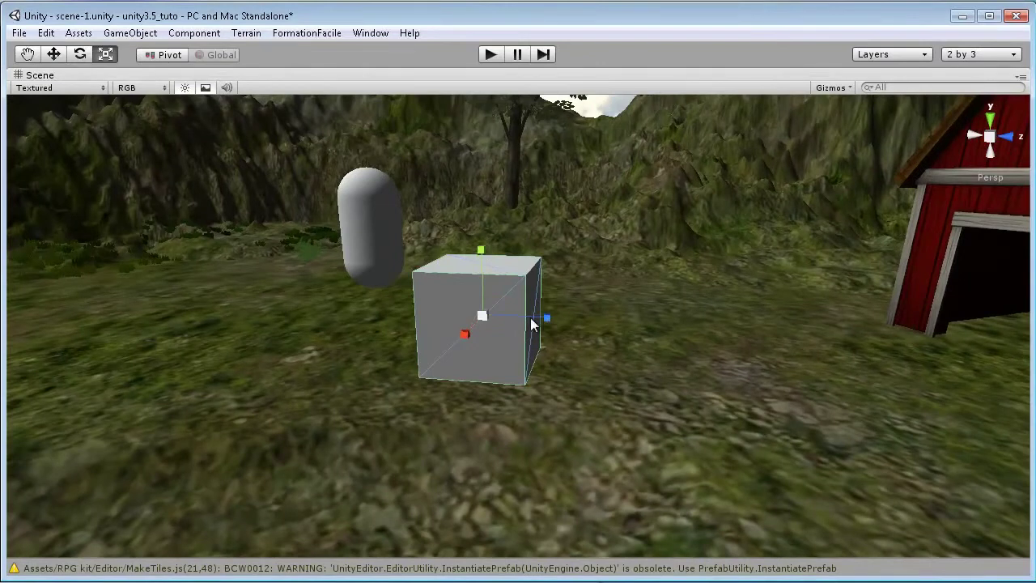
{"action": "left_click_drag", "start_coordinate": [531, 323], "coordinate": [427, 367]}
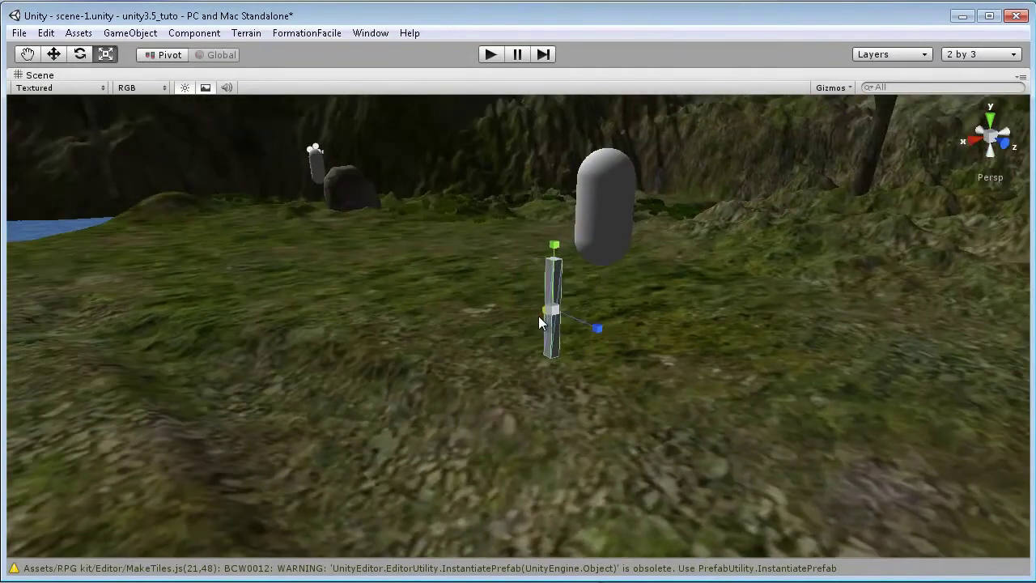
{"action": "left_click_drag", "start_coordinate": [538, 316], "coordinate": [642, 304], "text": "alt"}
{"action": "left_click_drag", "start_coordinate": [554, 290], "coordinate": [576, 290]}
{"action": "left_click_drag", "start_coordinate": [606, 334], "coordinate": [358, 391], "text": "alt"}
{"action": "left_click_drag", "start_coordinate": [583, 287], "coordinate": [713, 275], "text": "alt"}
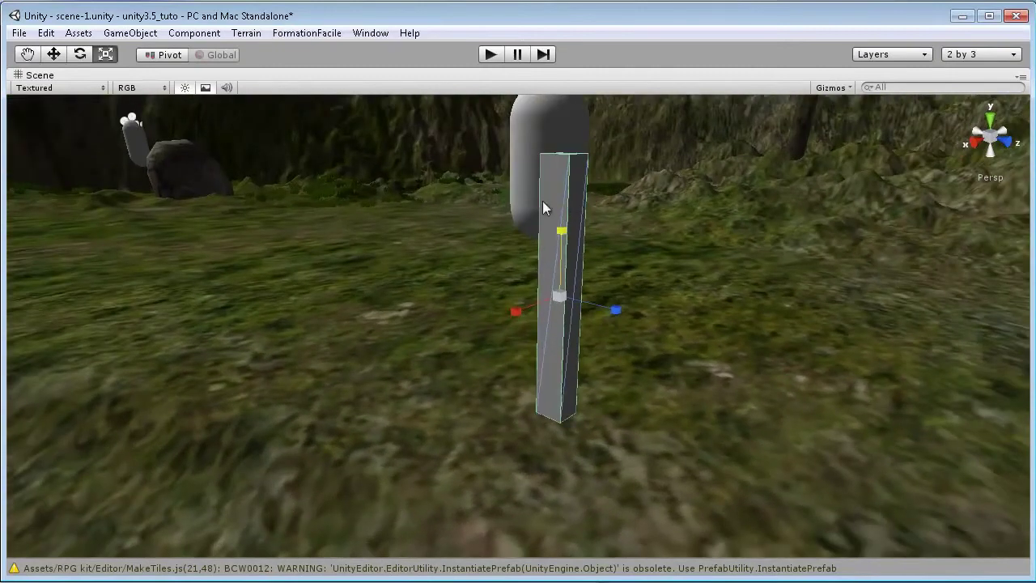
{"action": "key", "text": "shift+space"}
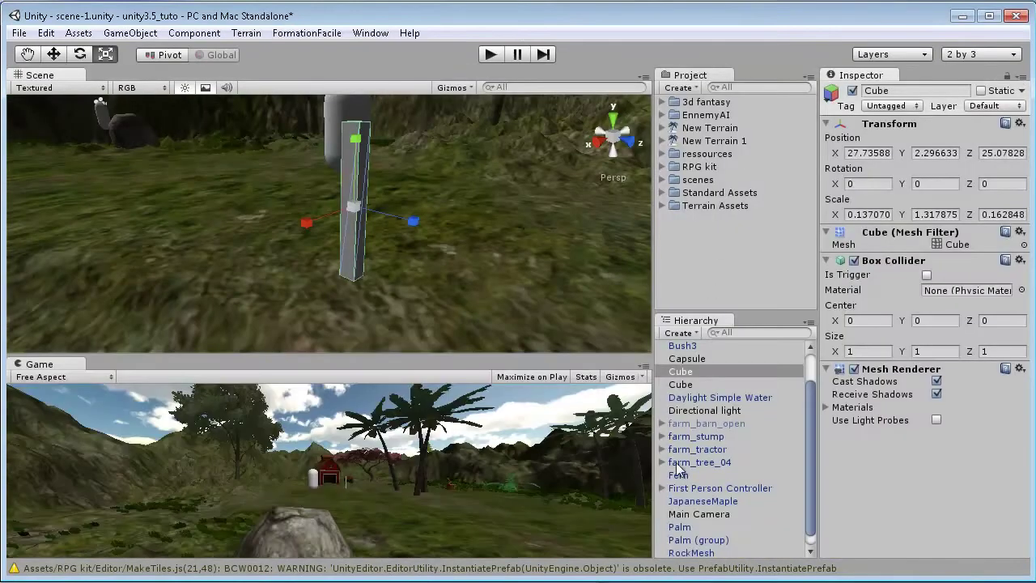
Duplicate the post and move the copy along the Z axis to about 26.83.
{"action": "key", "text": "ctrl+d"}
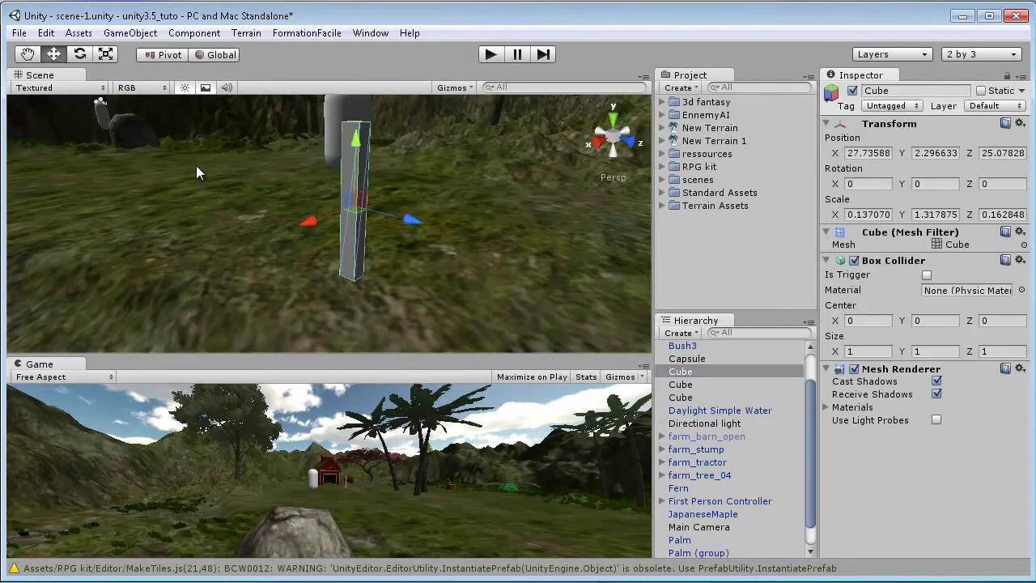
{"action": "left_click_drag", "start_coordinate": [196, 173], "coordinate": [343, 205], "text": "alt"}
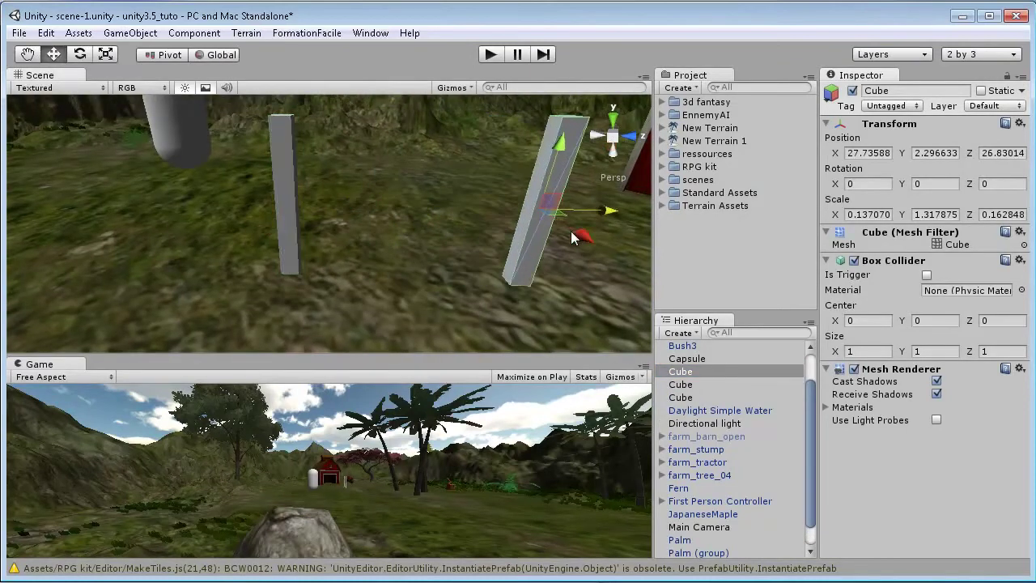
{"action": "left_click_drag", "start_coordinate": [522, 250], "coordinate": [483, 269], "text": "alt"}
{"action": "key", "text": "shift+space"}
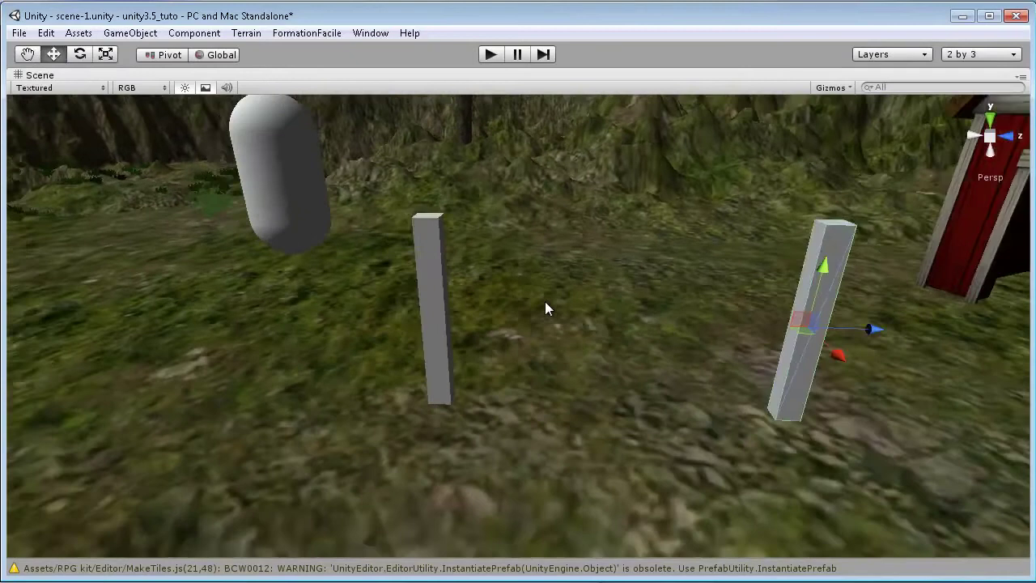
Examine the second post's rotation and scale handles from several angles.
{"action": "left_click_drag", "start_coordinate": [544, 301], "coordinate": [407, 297], "text": "alt"}
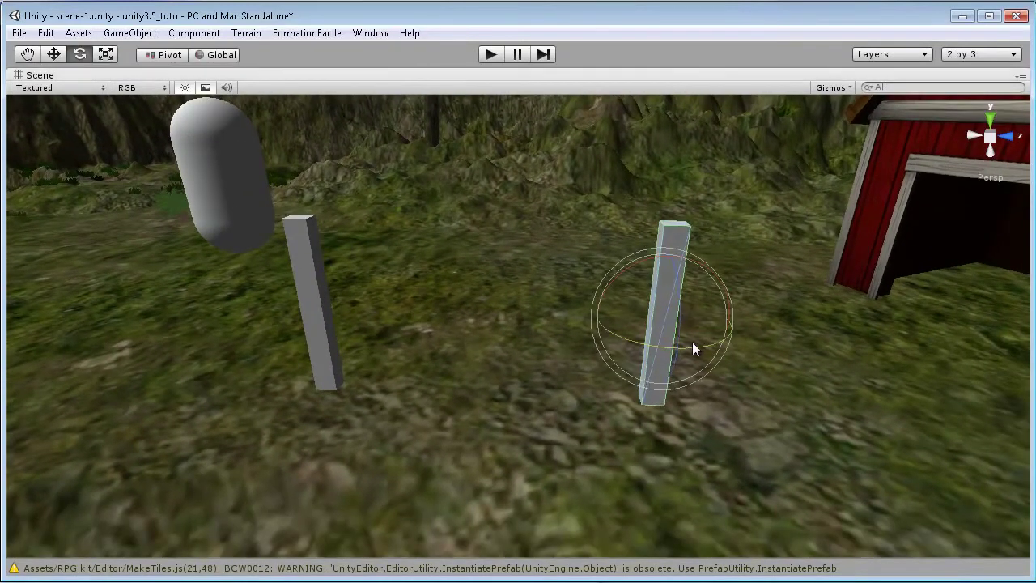
{"action": "left_click", "coordinate": [80, 55]}
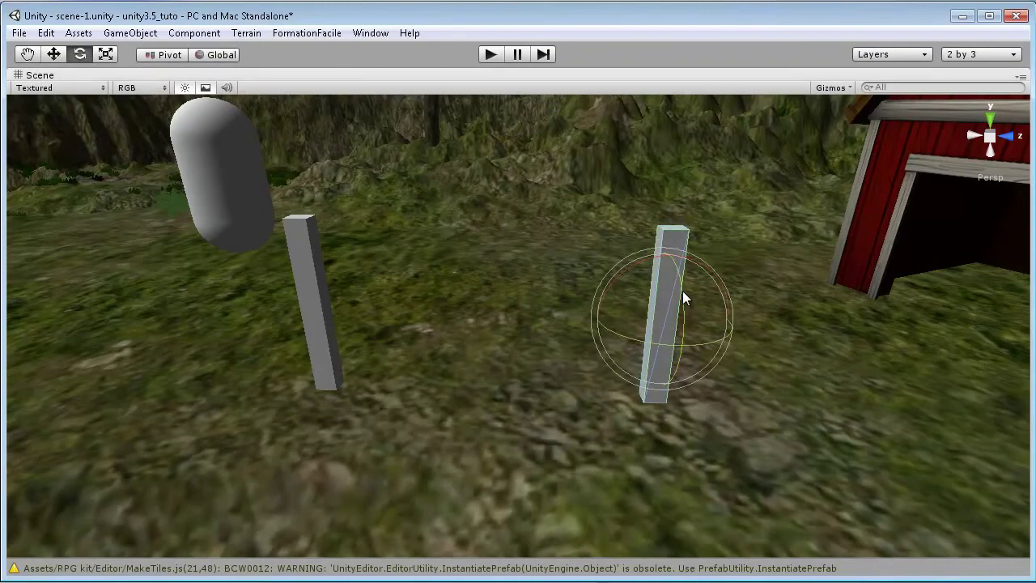
{"action": "left_click_drag", "start_coordinate": [551, 354], "coordinate": [632, 372], "text": "alt"}
{"action": "left_click", "coordinate": [105, 53]}
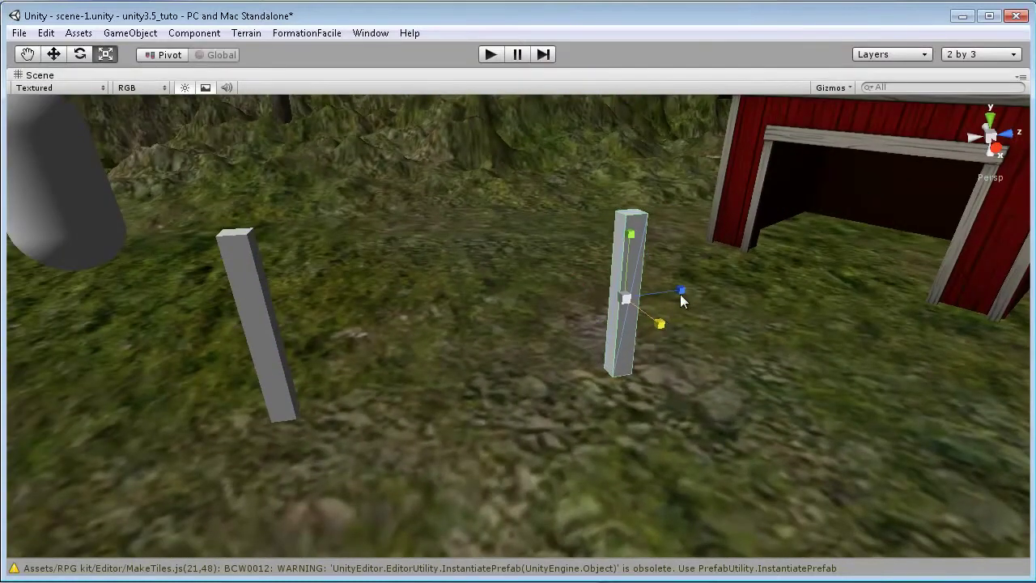
{"action": "left_click_drag", "start_coordinate": [681, 288], "coordinate": [644, 325], "text": "alt"}
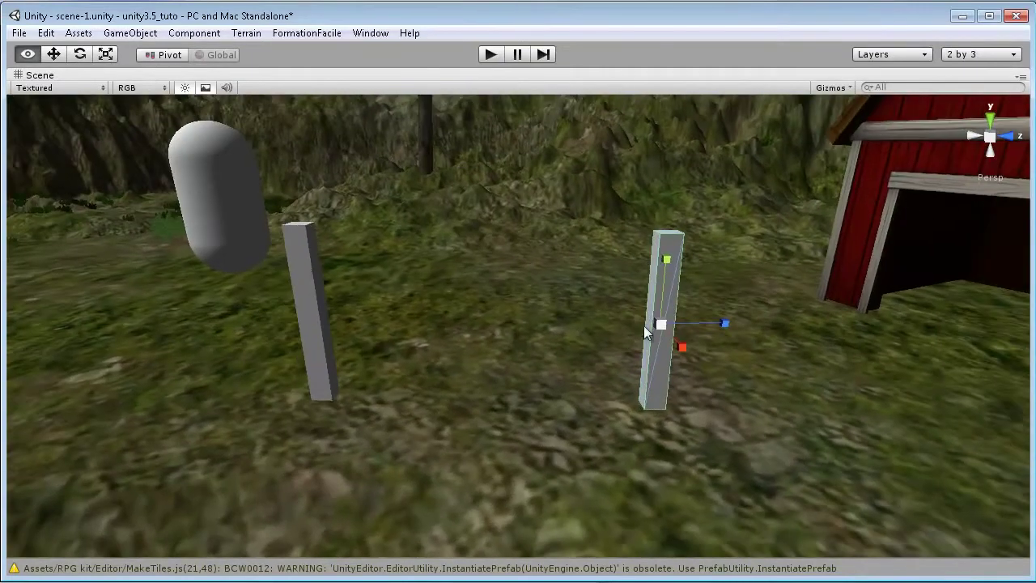
Duplicate the first post and rotate the copy so it lies horizontally between the two posts.
{"action": "left_click", "coordinate": [303, 262]}
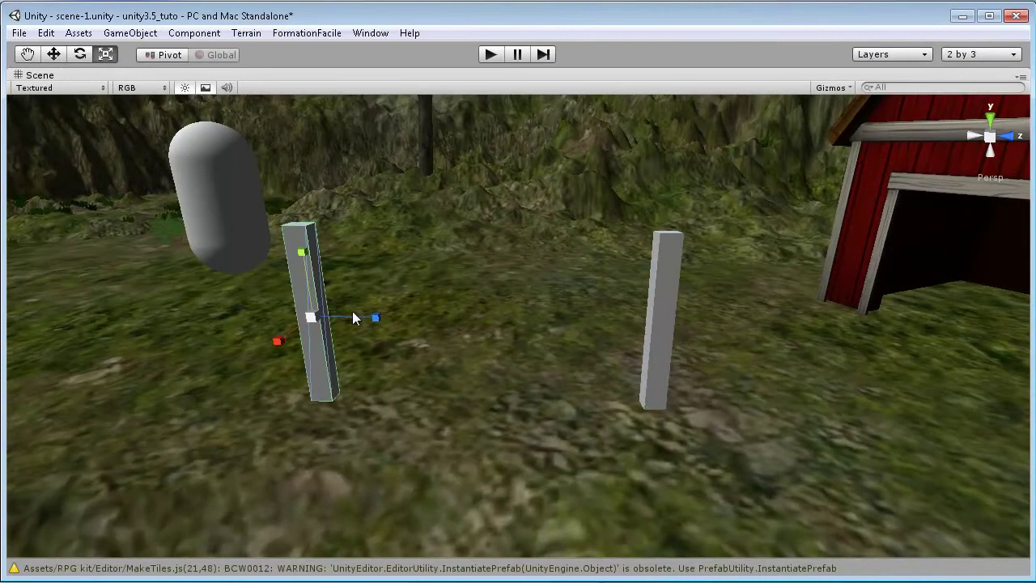
{"action": "key", "text": "ctrl+d"}
{"action": "left_click_drag", "start_coordinate": [370, 319], "coordinate": [402, 318]}
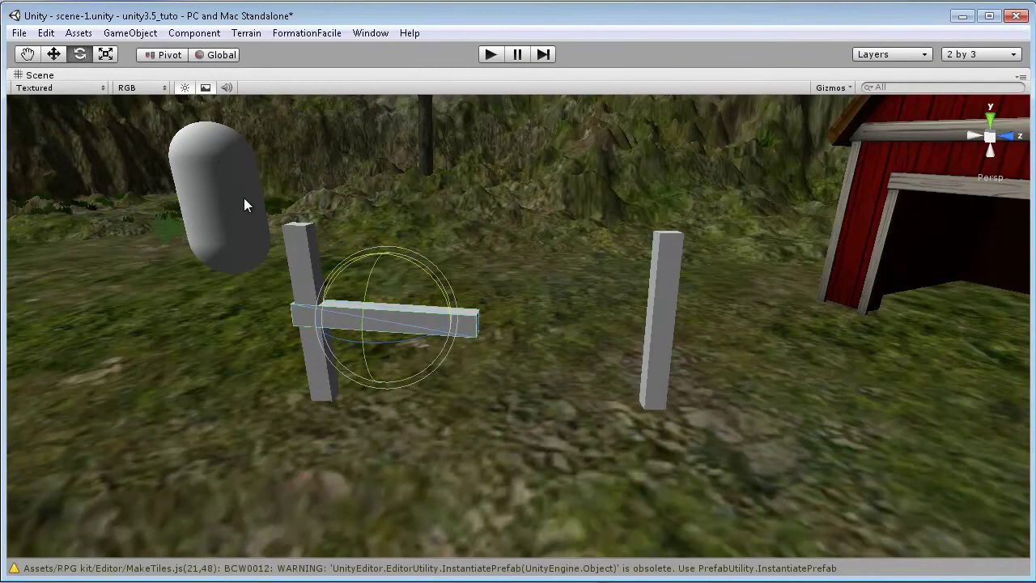
{"action": "key", "text": "r"}
Lengthen the horizontal piece into a rail spanning both posts and slightly adjust its tilt.
{"action": "left_click_drag", "start_coordinate": [171, 109], "coordinate": [378, 304], "text": "alt"}
{"action": "left_click_drag", "start_coordinate": [477, 277], "coordinate": [179, 94], "text": "alt"}
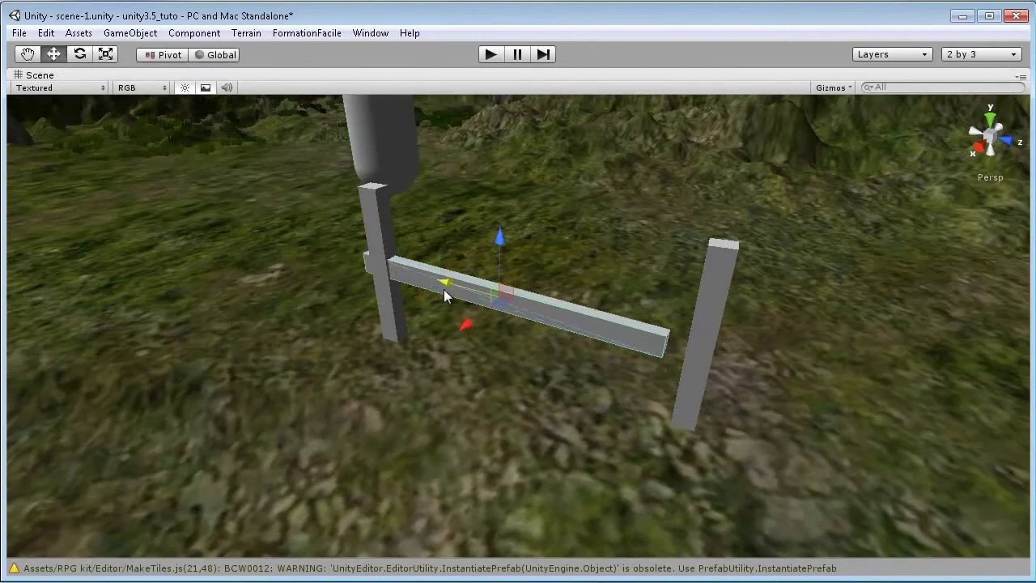
{"action": "left_click_drag", "start_coordinate": [458, 302], "coordinate": [26, 267], "text": "alt"}
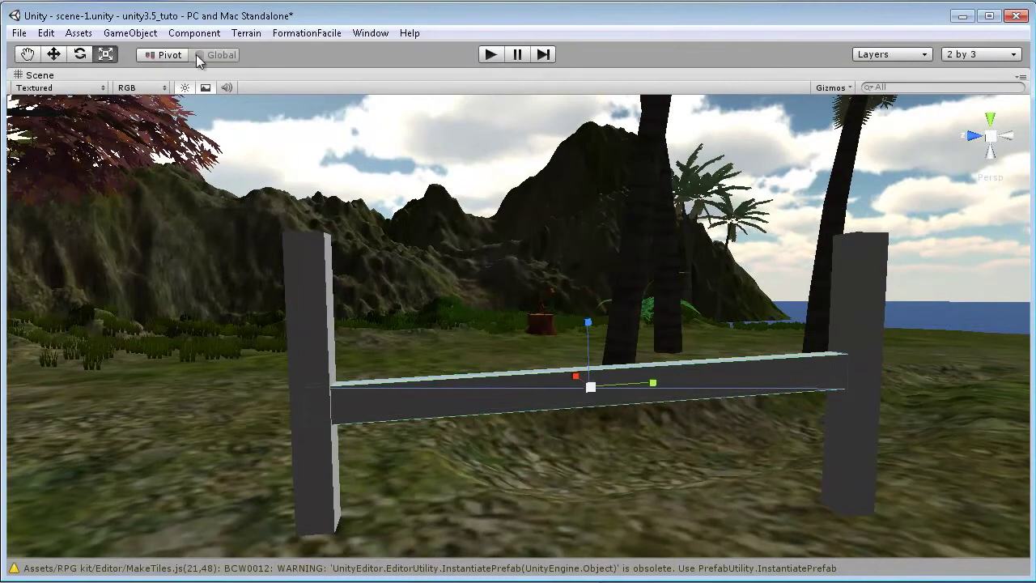
{"action": "left_click_drag", "start_coordinate": [550, 335], "coordinate": [546, 335]}
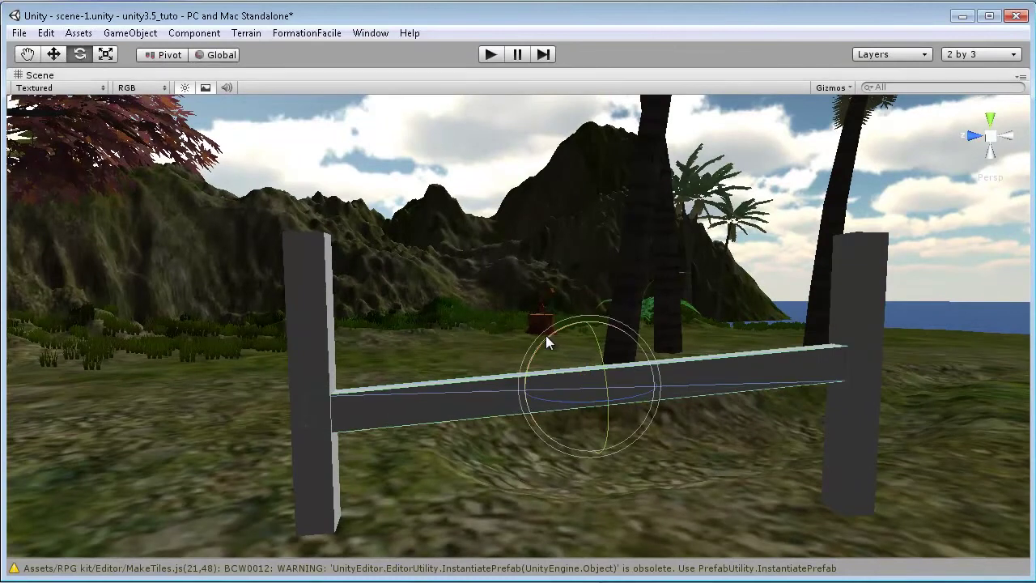
{"action": "key", "text": "w"}
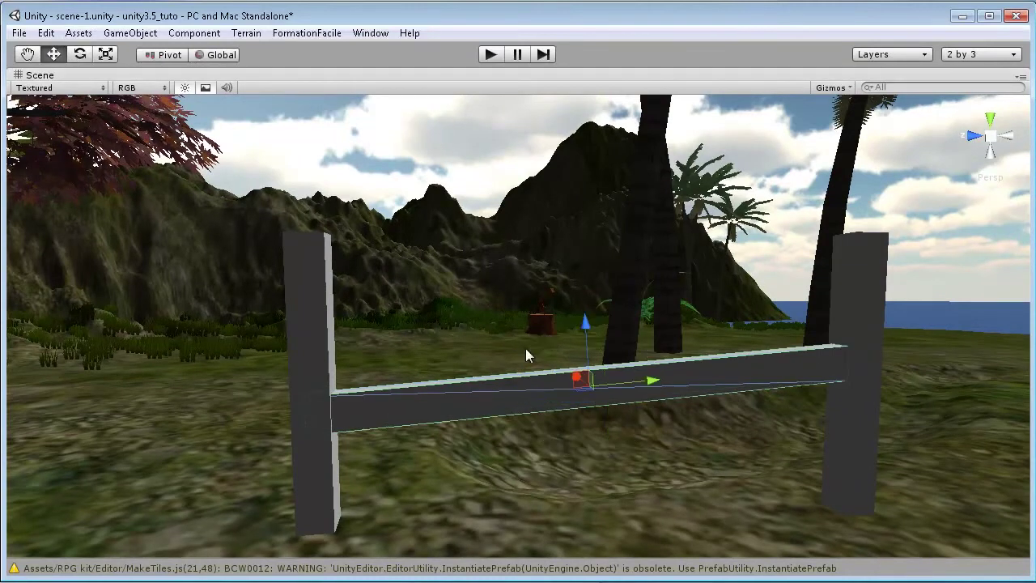
Duplicate the rail, place the copy above the first as an upper rail, and adjust its tilt.
{"action": "left_click_drag", "start_coordinate": [585, 332], "coordinate": [890, 401]}
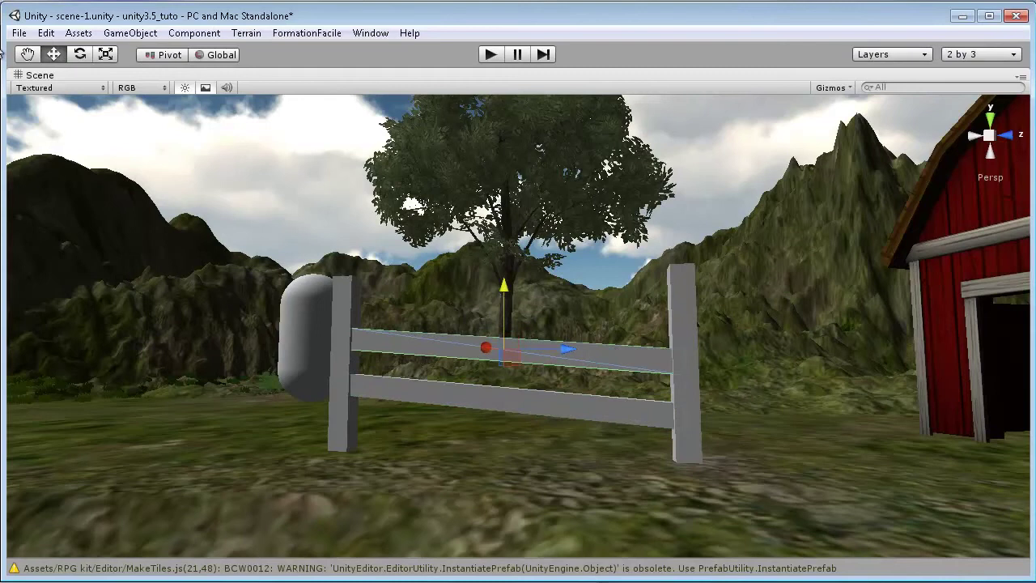
{"action": "left_click", "coordinate": [80, 54]}
{"action": "left_click_drag", "start_coordinate": [562, 336], "coordinate": [562, 325]}
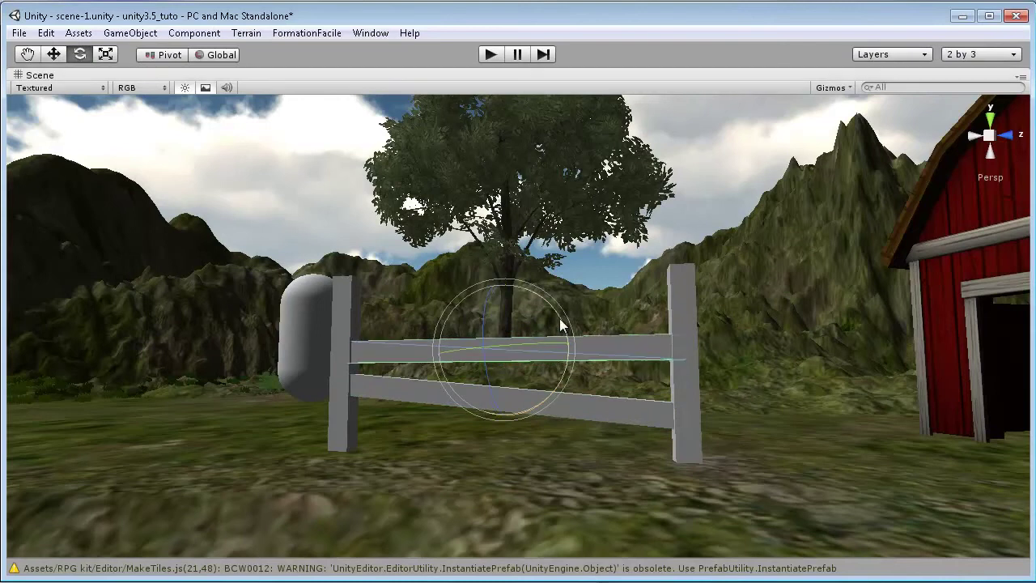
{"action": "left_click_drag", "start_coordinate": [649, 333], "coordinate": [718, 371], "text": "alt"}
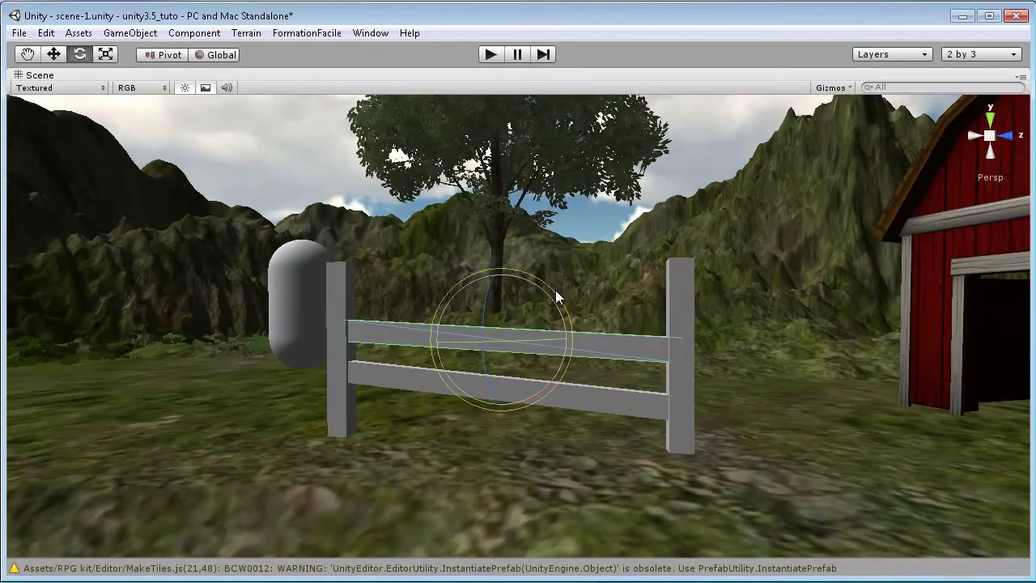
{"action": "left_click", "coordinate": [106, 54]}
{"action": "left_click_drag", "start_coordinate": [601, 359], "coordinate": [493, 389], "text": "alt"}
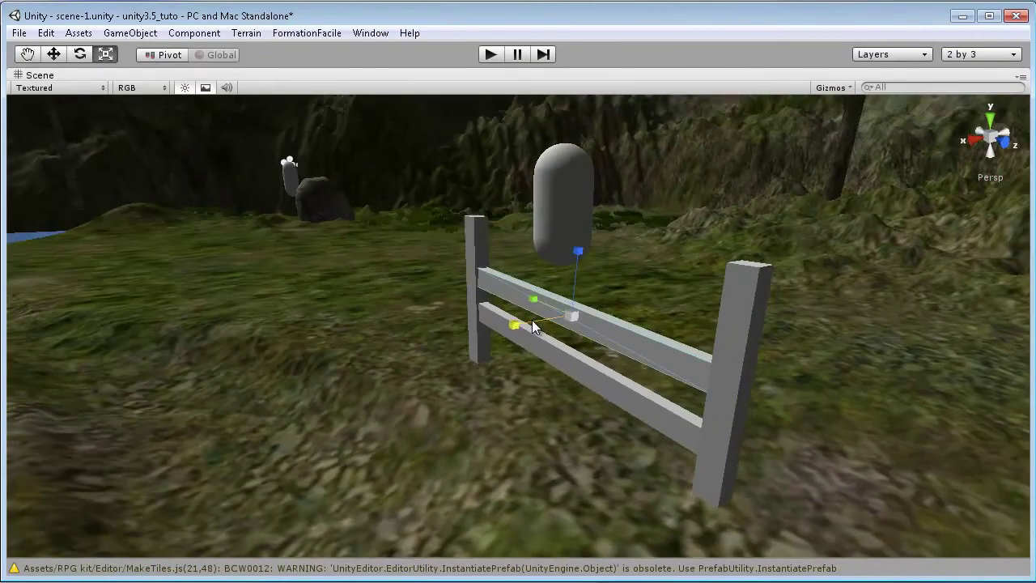
{"action": "left_click_drag", "start_coordinate": [586, 361], "coordinate": [923, 292], "text": "alt"}
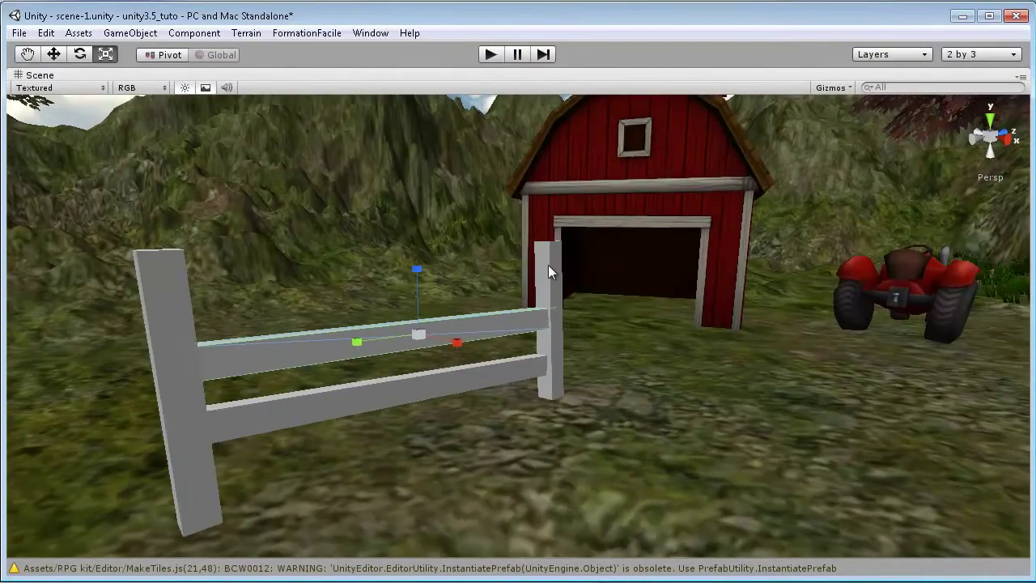
Duplicate the post nearest the barn, move the copy to mid-fence and shrink it to about 0.12 × 0.86 × 0.15.
{"action": "left_click", "coordinate": [548, 270]}
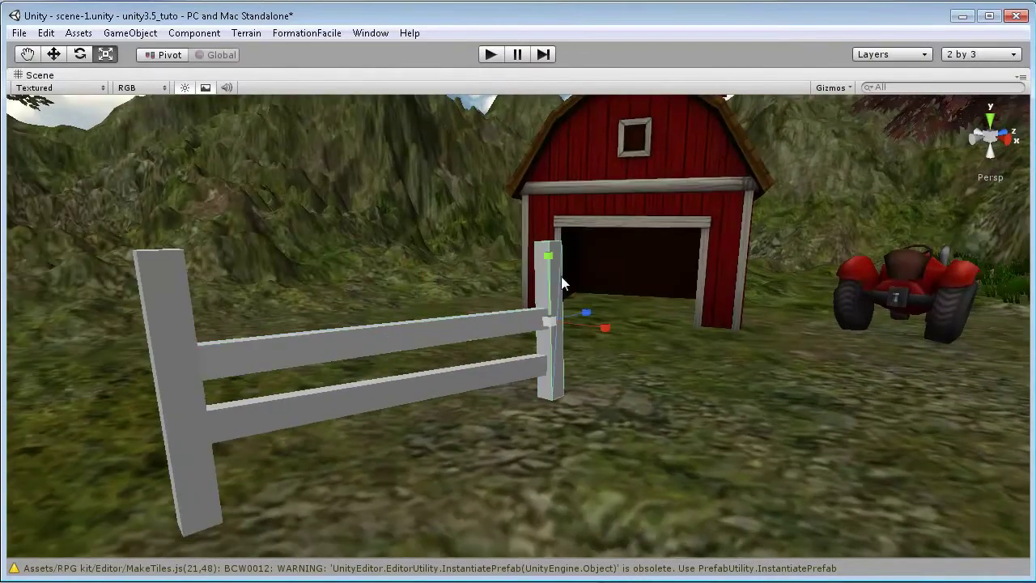
{"action": "left_click", "coordinate": [54, 53]}
{"action": "key", "text": "ctrl+d"}
{"action": "left_click_drag", "start_coordinate": [587, 317], "coordinate": [396, 384]}
{"action": "left_click", "coordinate": [105, 53]}
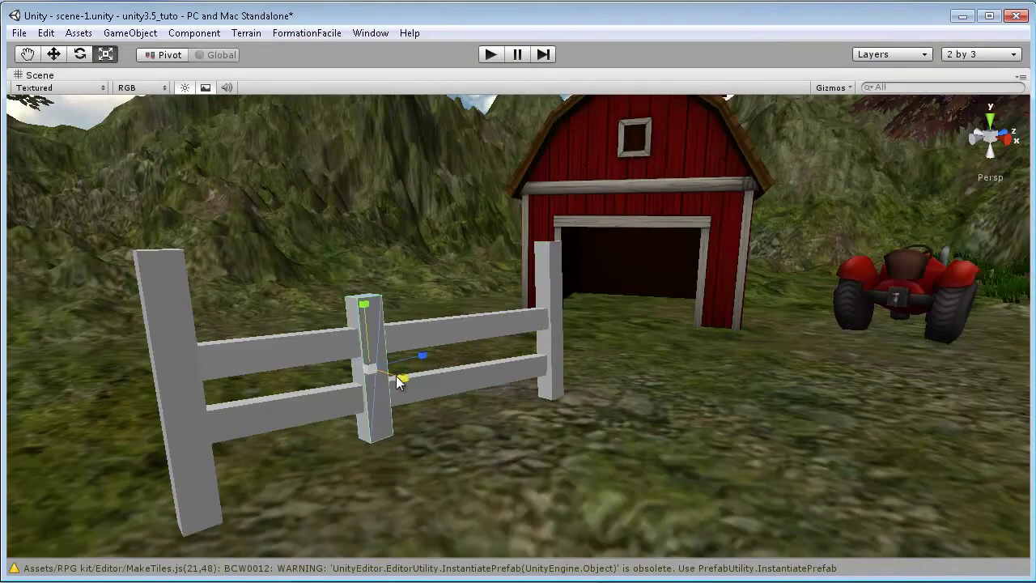
Lower the middle post to about 2.09 on Y and slide it along Z to about 26.22.
{"action": "key", "text": "w"}
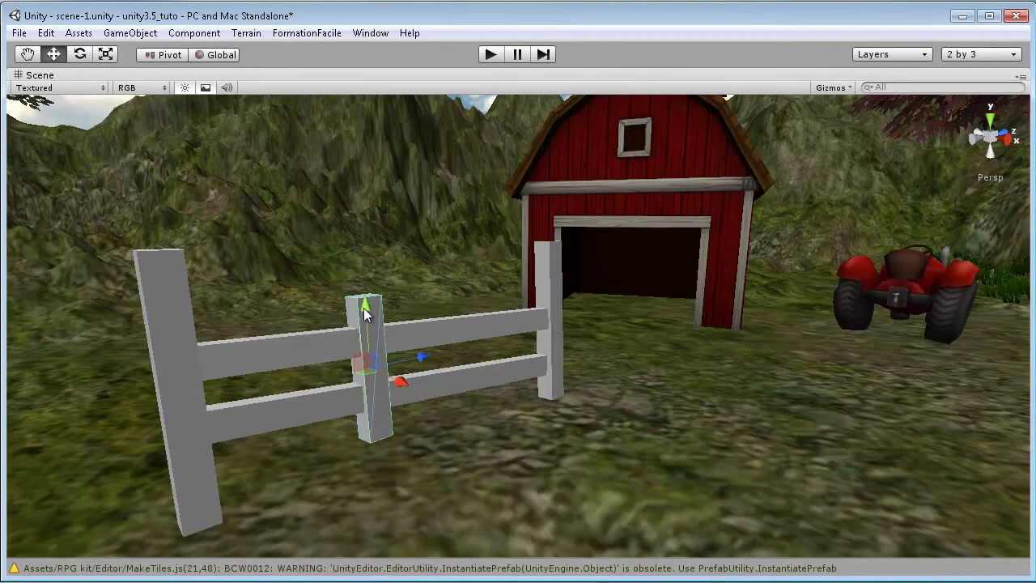
{"action": "left_click_drag", "start_coordinate": [365, 309], "coordinate": [371, 330]}
{"action": "left_click_drag", "start_coordinate": [428, 379], "coordinate": [453, 376]}
{"action": "left_click_drag", "start_coordinate": [552, 431], "coordinate": [455, 370], "text": "alt"}
Restore the full editor layout and create an empty game object named barriere.
{"action": "key", "text": "shift+space"}
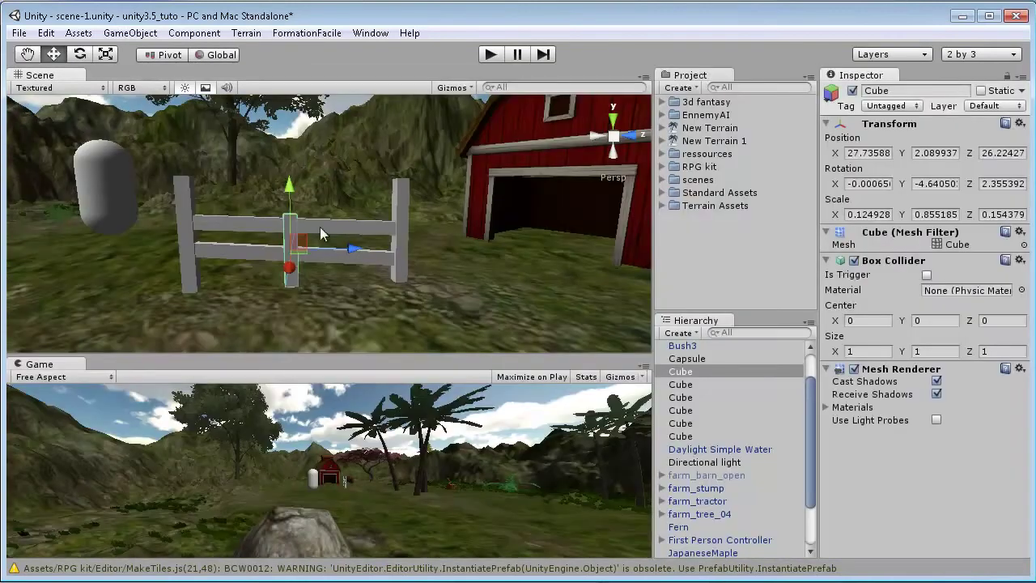
{"action": "left_click", "coordinate": [132, 33]}
{"action": "left_click", "coordinate": [125, 50]}
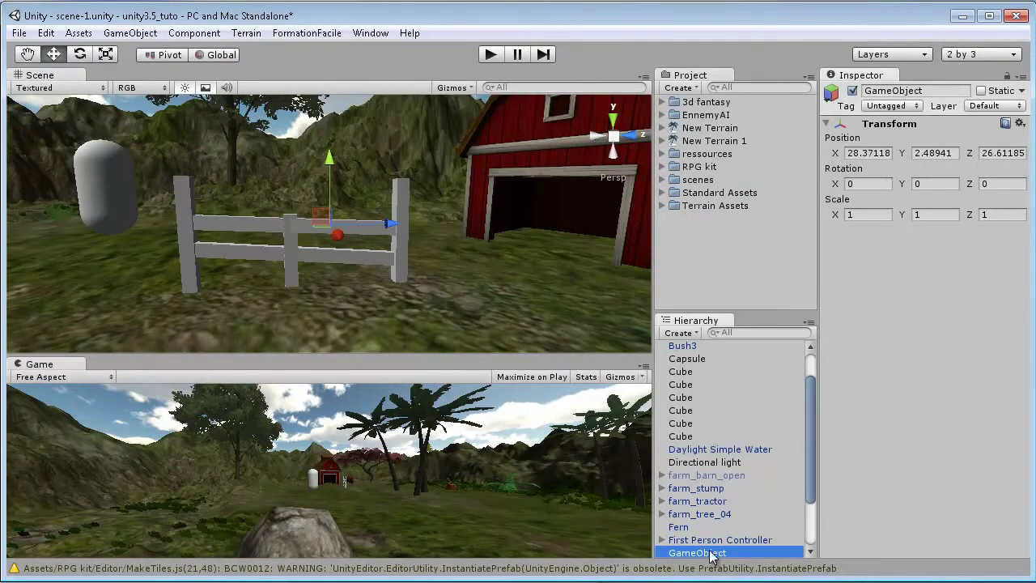
{"action": "left_click", "coordinate": [704, 553]}
{"action": "type", "text": "barr"}
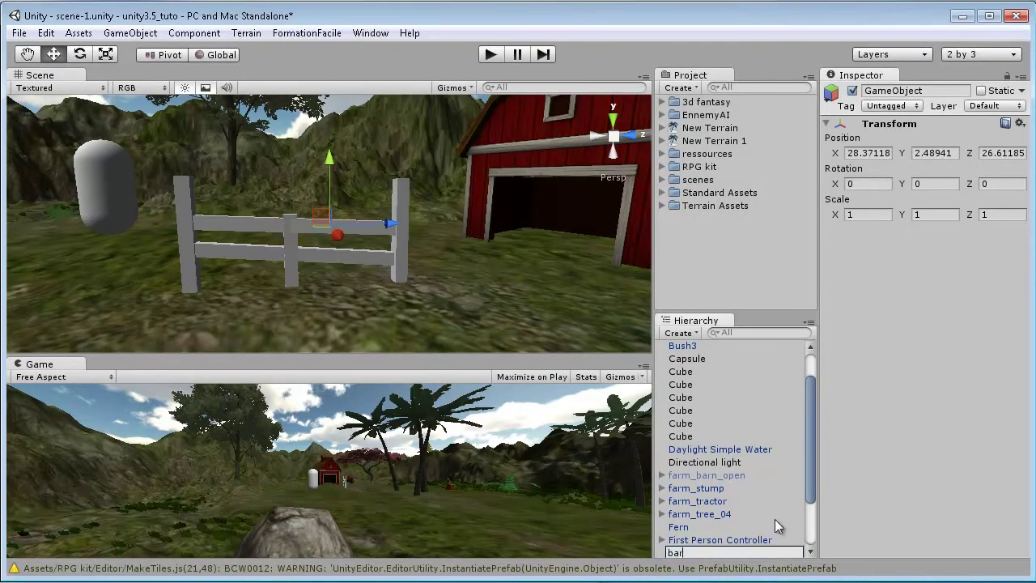
{"action": "type", "text": "iere"}
{"action": "key", "text": "Return"}
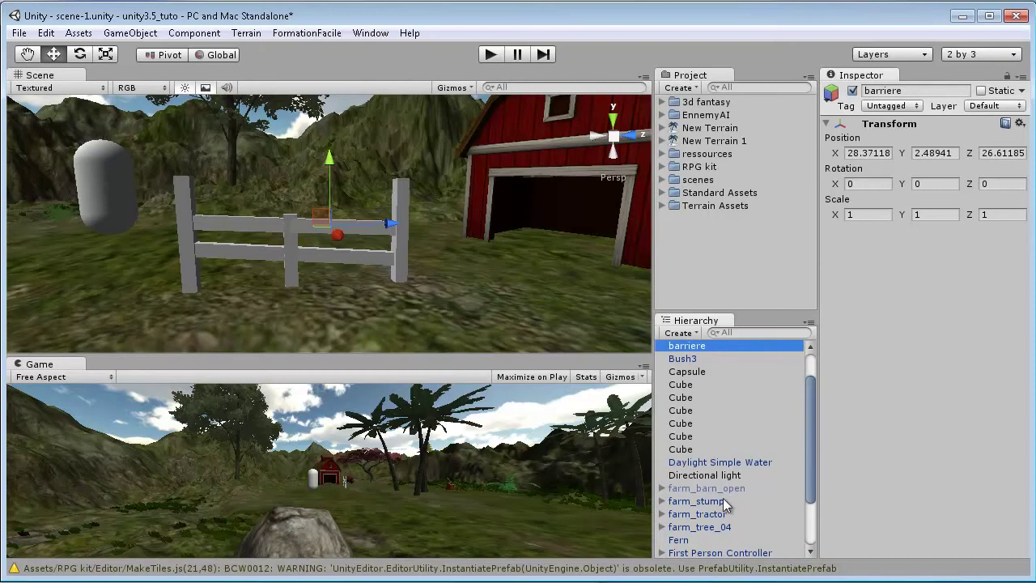
Identify the five fence cubes in the hierarchy and make them children of barriere.
{"action": "left_click", "coordinate": [678, 398]}
{"action": "left_click", "coordinate": [688, 385]}
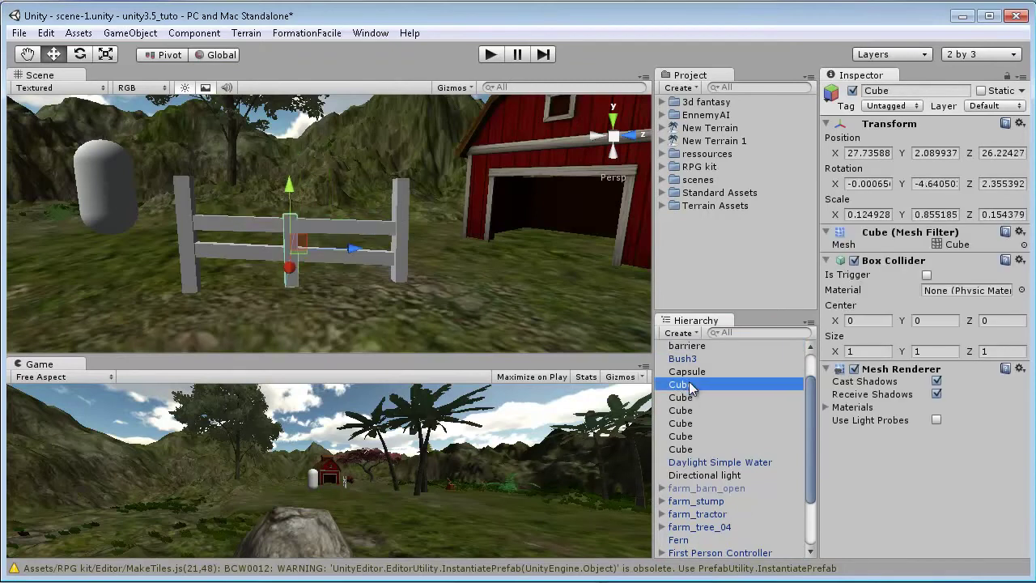
{"action": "left_click", "coordinate": [687, 410]}
{"action": "left_click", "coordinate": [689, 424]}
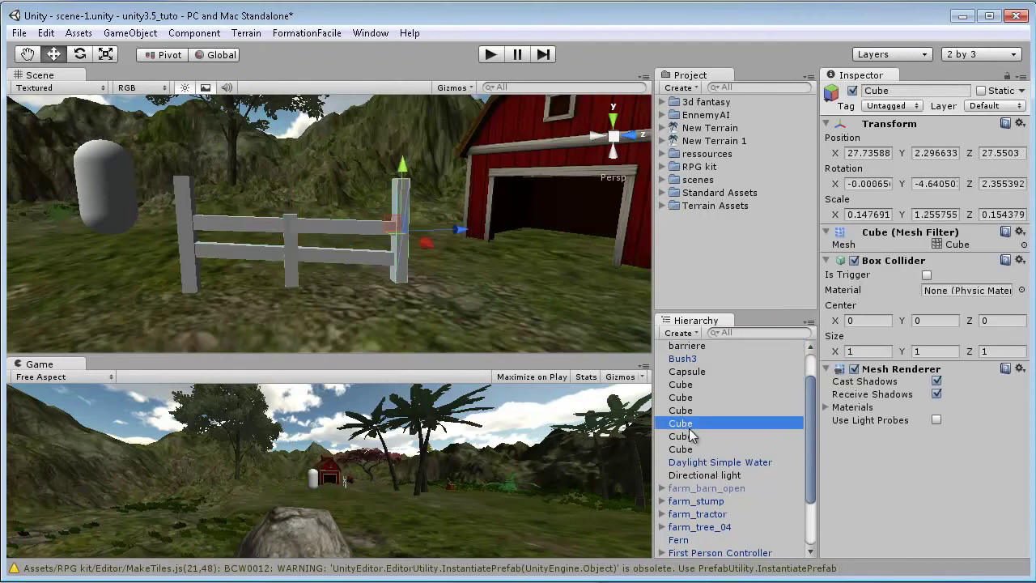
{"action": "left_click", "coordinate": [690, 437]}
{"action": "left_click", "coordinate": [689, 449]}
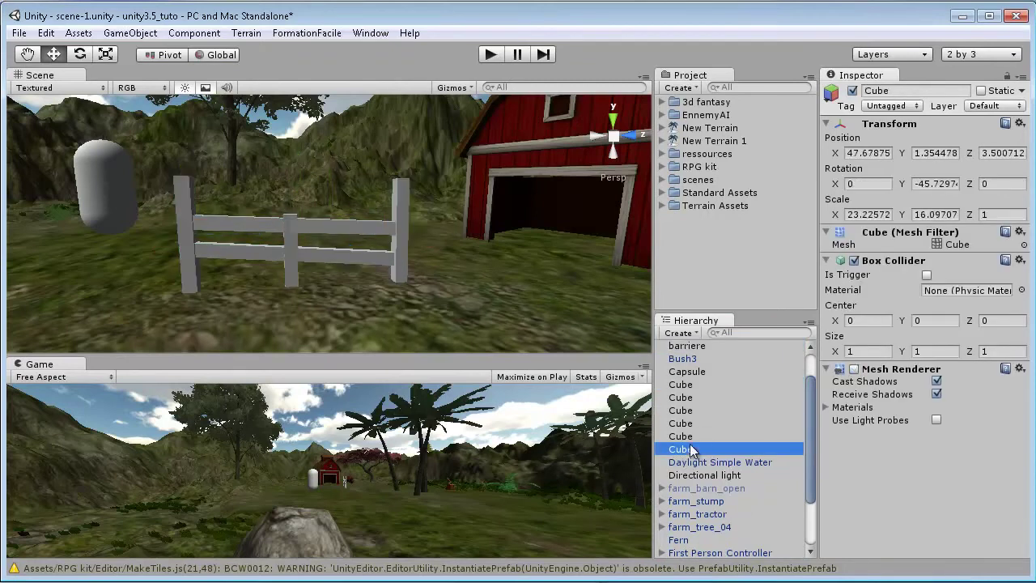
{"action": "left_click", "coordinate": [690, 437]}
{"action": "left_click", "coordinate": [688, 385], "text": "shift"}
{"action": "left_click_drag", "start_coordinate": [689, 385], "coordinate": [690, 371]}
Locate the leftover cube in the scene, and slide the whole barriere along the X axis to about 28.32.
{"action": "left_click", "coordinate": [687, 385]}
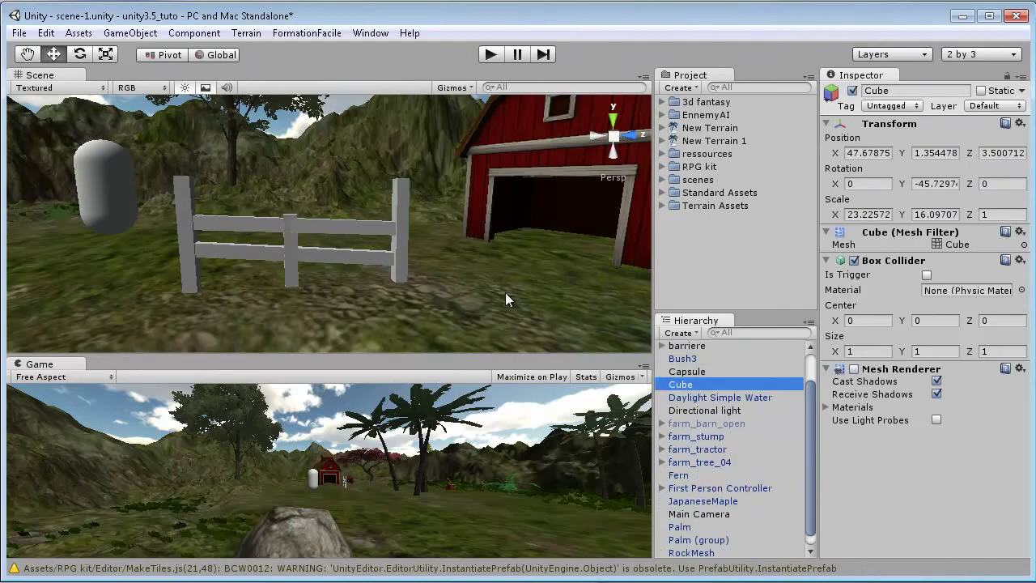
{"action": "key", "text": "f"}
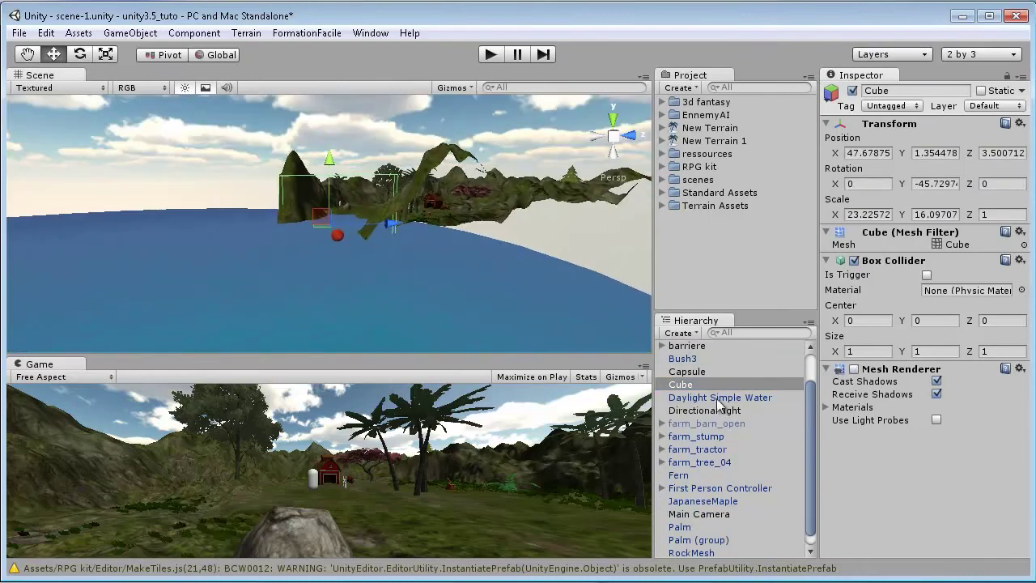
{"action": "left_click", "coordinate": [686, 346]}
{"action": "key", "text": "f"}
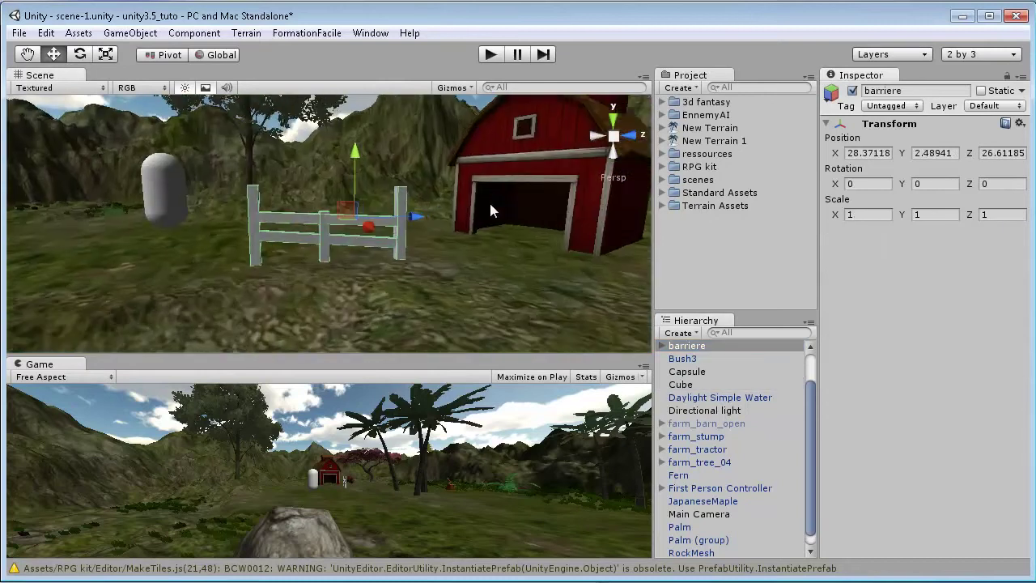
{"action": "scroll", "coordinate": [488, 200], "scroll_direction": "up", "scroll_amount": 3}
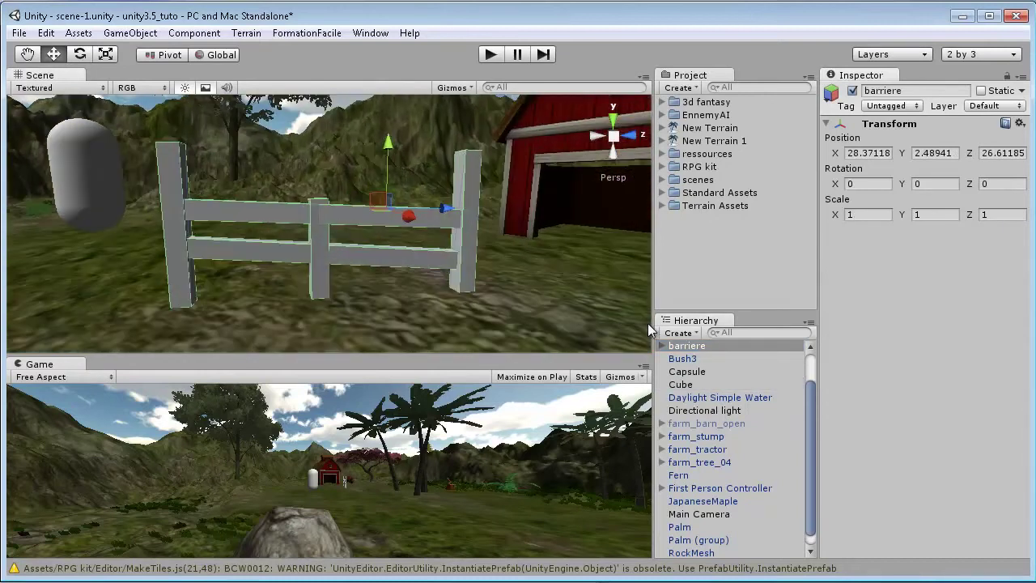
{"action": "left_click_drag", "start_coordinate": [647, 323], "coordinate": [414, 250], "text": "alt"}
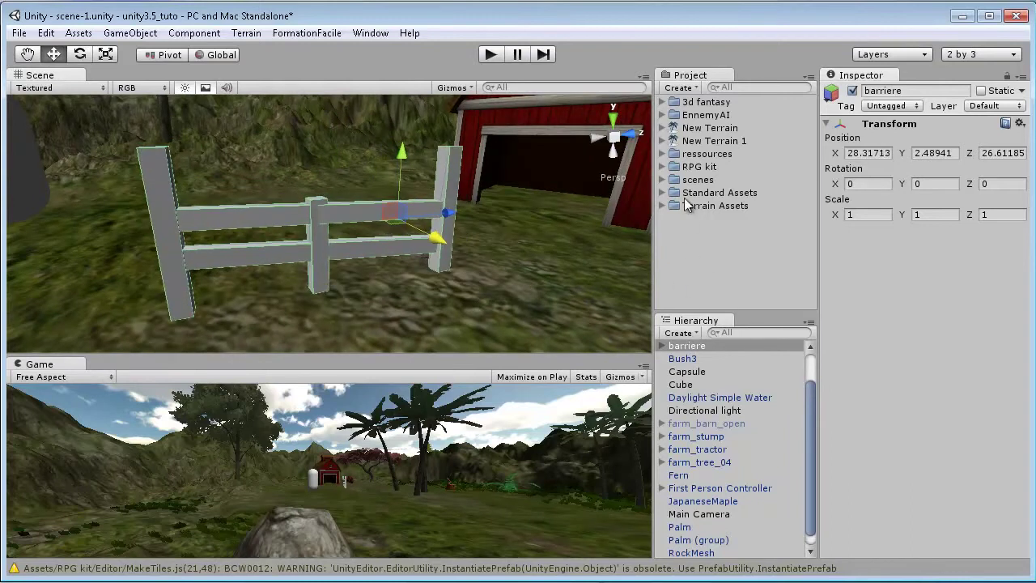
Find the farm_barn_D texture in 3d fantasy's eatsheep_barn_01 folder and apply it to the fence rails.
{"action": "left_click", "coordinate": [661, 153]}
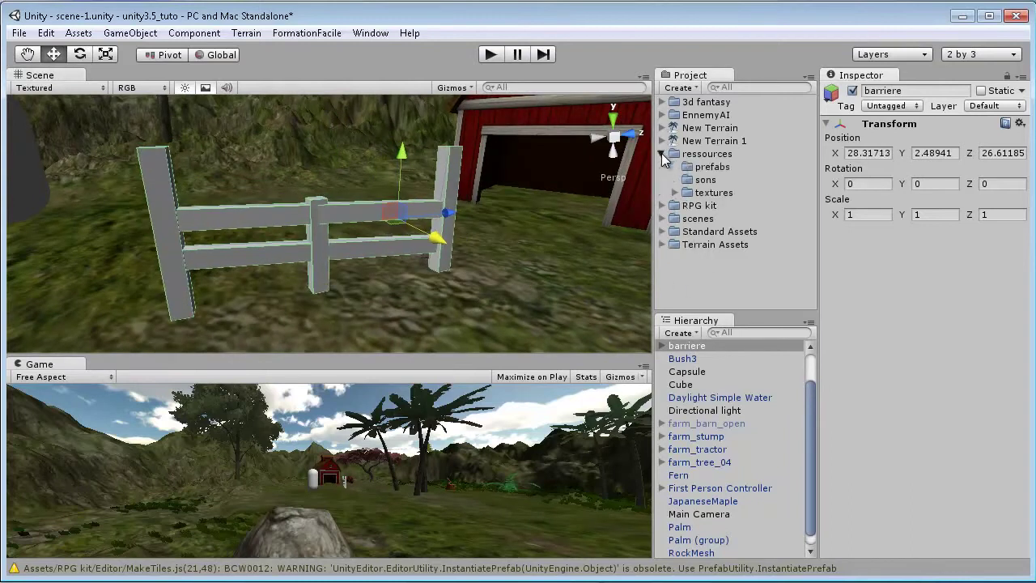
{"action": "left_click", "coordinate": [661, 153]}
{"action": "left_click", "coordinate": [662, 102]}
{"action": "left_click", "coordinate": [675, 115]}
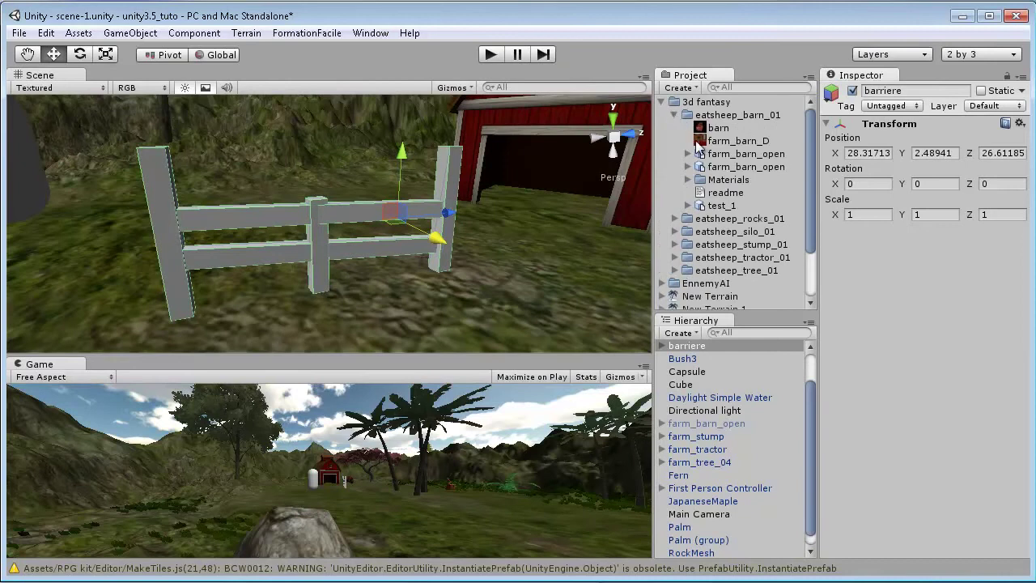
{"action": "left_click", "coordinate": [712, 129]}
{"action": "left_click", "coordinate": [715, 142]}
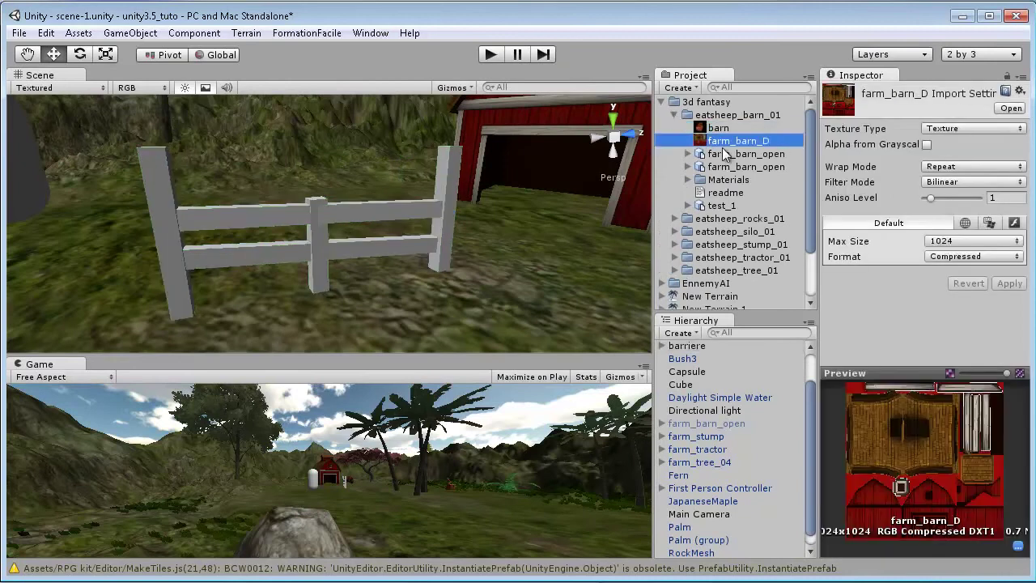
{"action": "left_click_drag", "start_coordinate": [709, 143], "coordinate": [349, 245]}
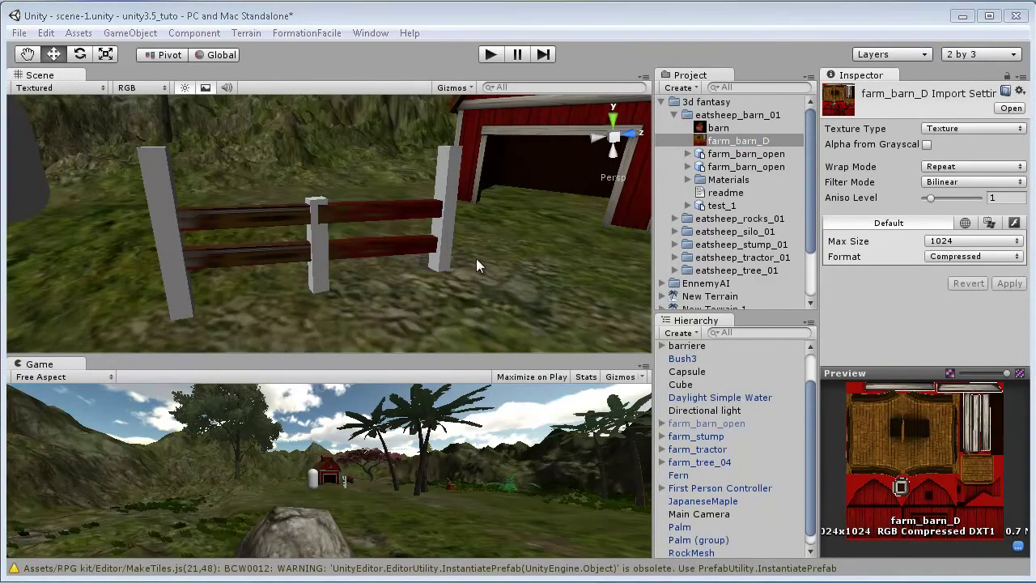
{"action": "left_click_drag", "start_coordinate": [476, 258], "coordinate": [375, 308], "text": "alt"}
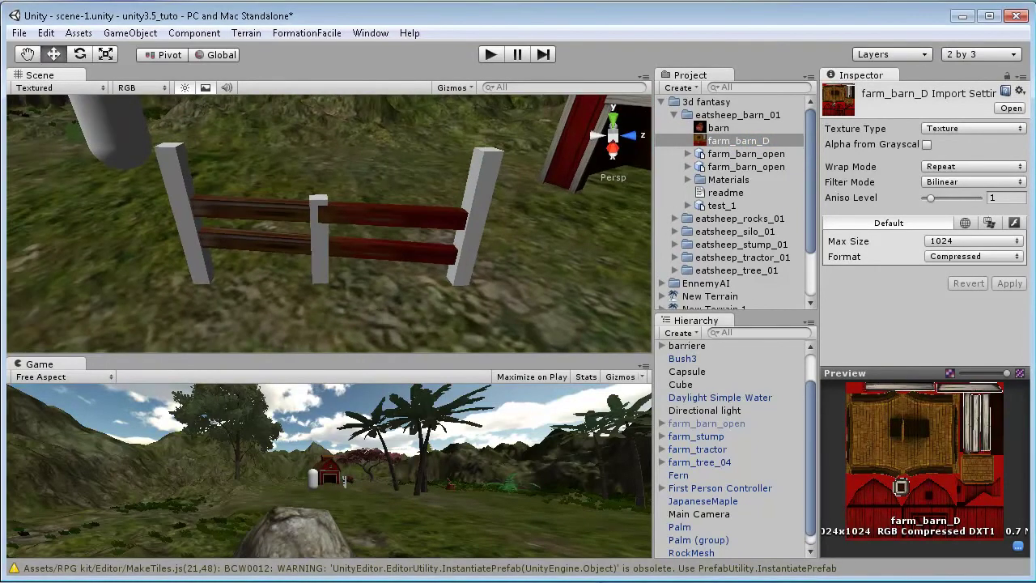
Switch to the Windows Explorer window of the Unity 3.5 Ressources folder and move it partly clear of the editor.
{"action": "key", "text": "alt+Tab"}
{"action": "left_click_drag", "start_coordinate": [340, 70], "coordinate": [393, 61]}
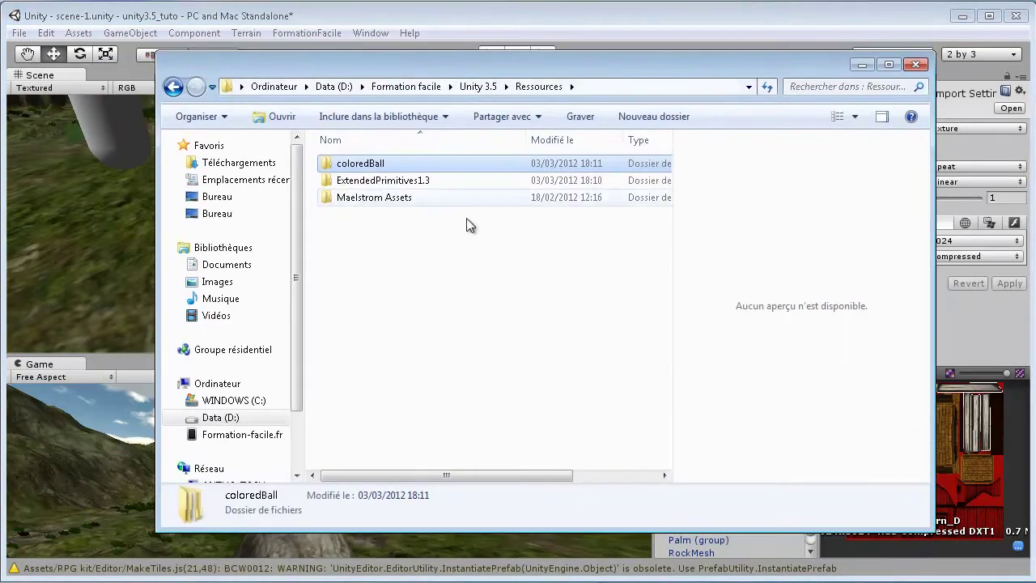
{"action": "left_click", "coordinate": [468, 225]}
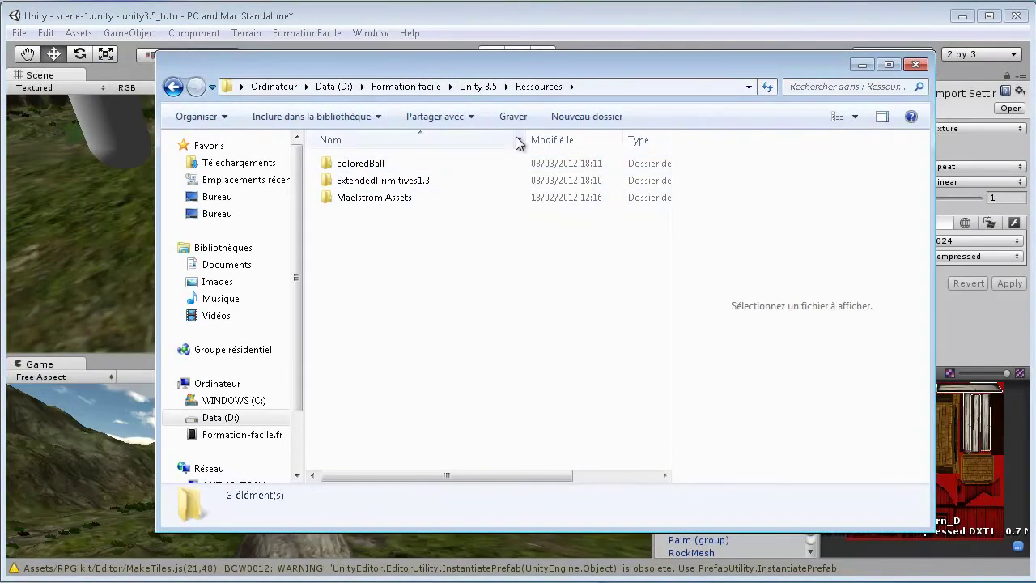
{"action": "left_click_drag", "start_coordinate": [537, 74], "coordinate": [573, 79]}
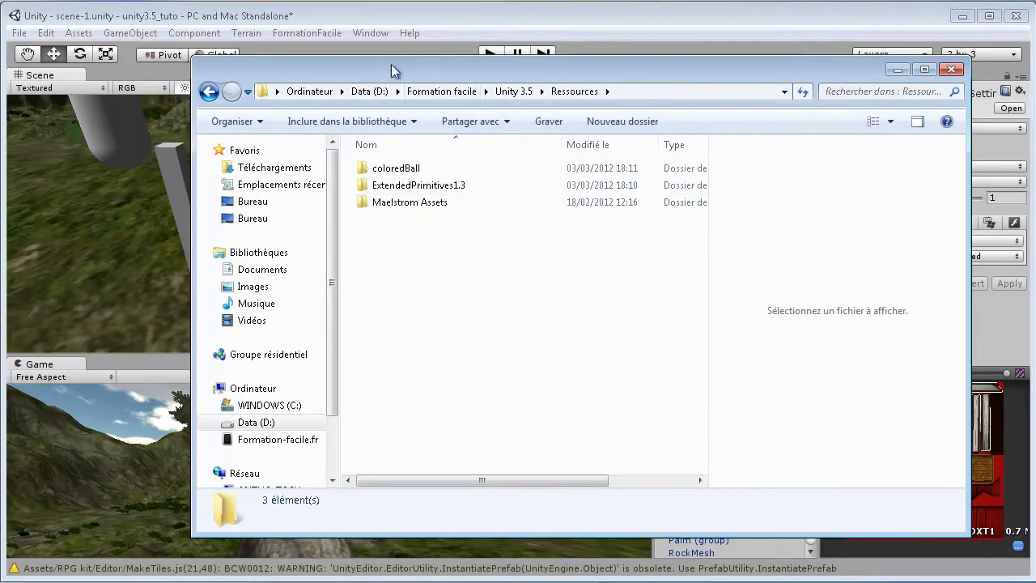
{"action": "left_click_drag", "start_coordinate": [390, 64], "coordinate": [505, 149]}
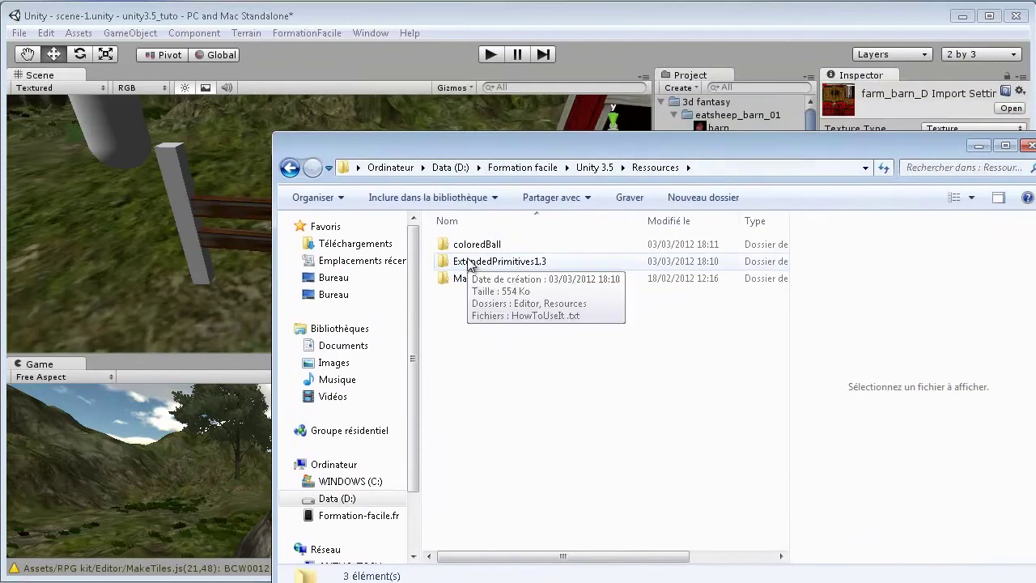
Collapse the open 3d fantasy folders and import the ExtendedPrimitives1.3 folder from Windows Explorer into the Unity project.
{"action": "left_click_drag", "start_coordinate": [593, 151], "coordinate": [530, 340]}
{"action": "left_click", "coordinate": [675, 115]}
{"action": "left_click", "coordinate": [663, 102]}
{"action": "left_click", "coordinate": [495, 459]}
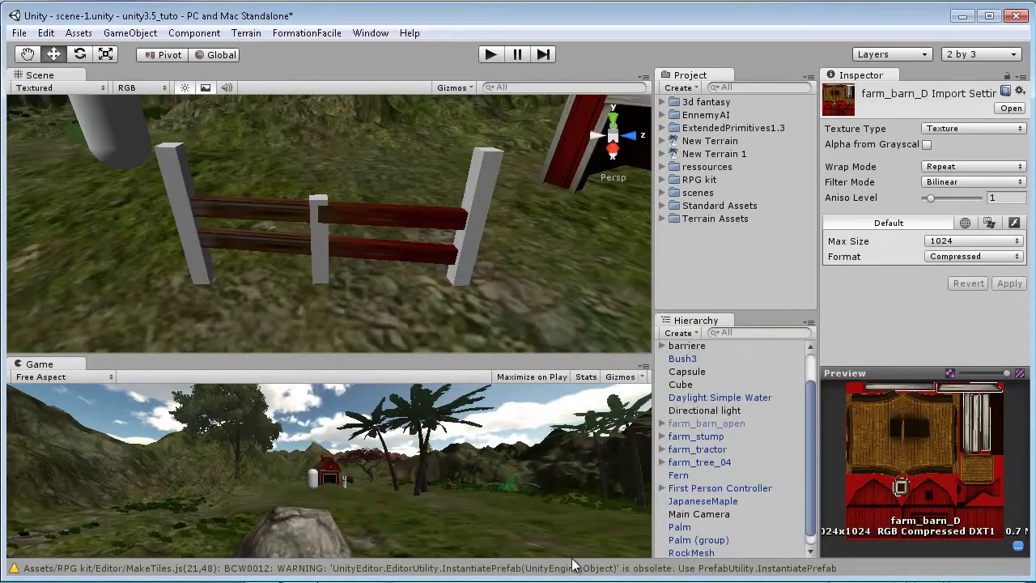
Bring Windows Explorer back, check the coloredBall folder's contents, and import the whole folder into the Unity project.
{"action": "left_click", "coordinate": [573, 581]}
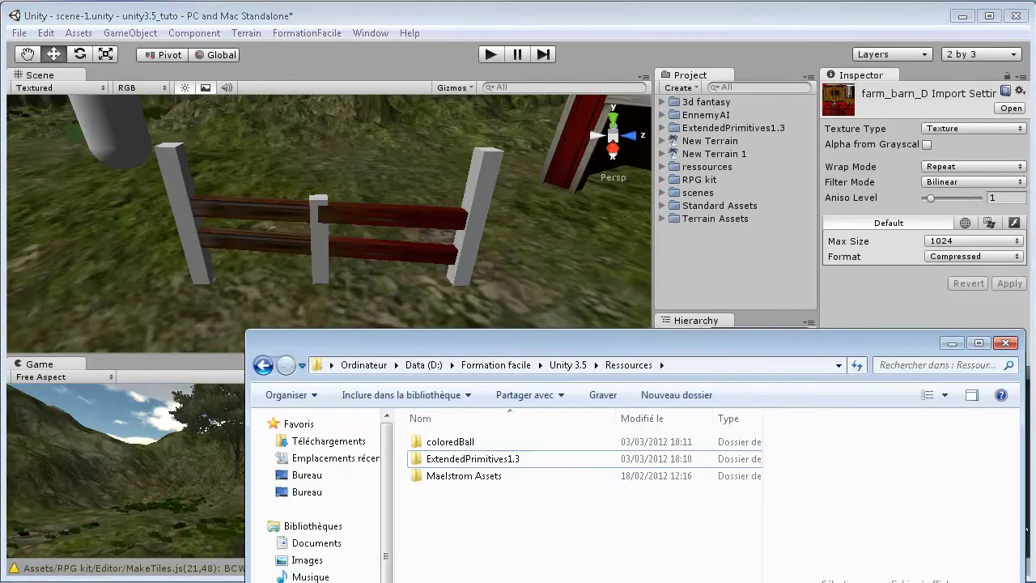
{"action": "left_click", "coordinate": [442, 441]}
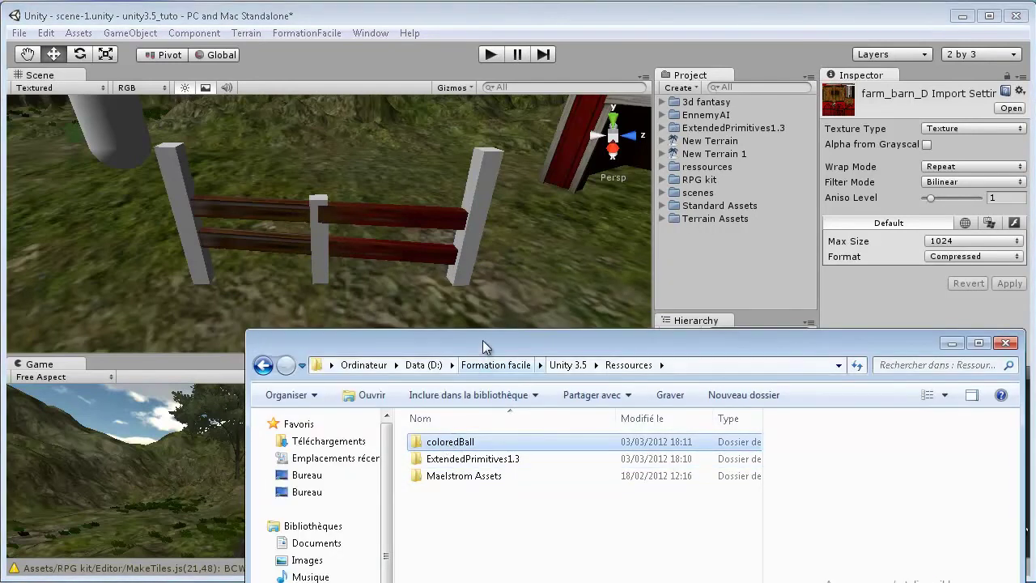
{"action": "left_click_drag", "start_coordinate": [483, 342], "coordinate": [464, 288]}
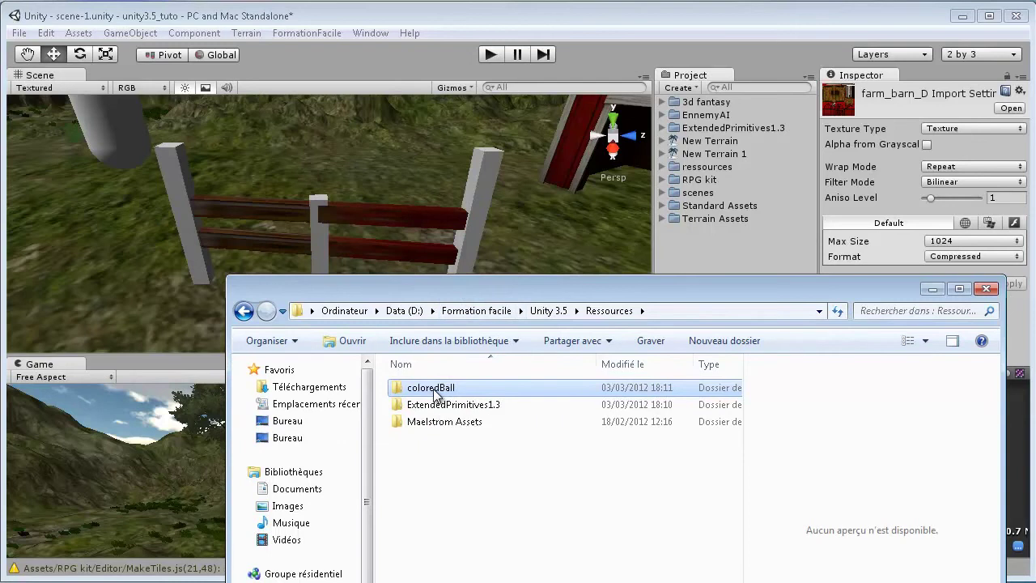
{"action": "double_click", "coordinate": [437, 392]}
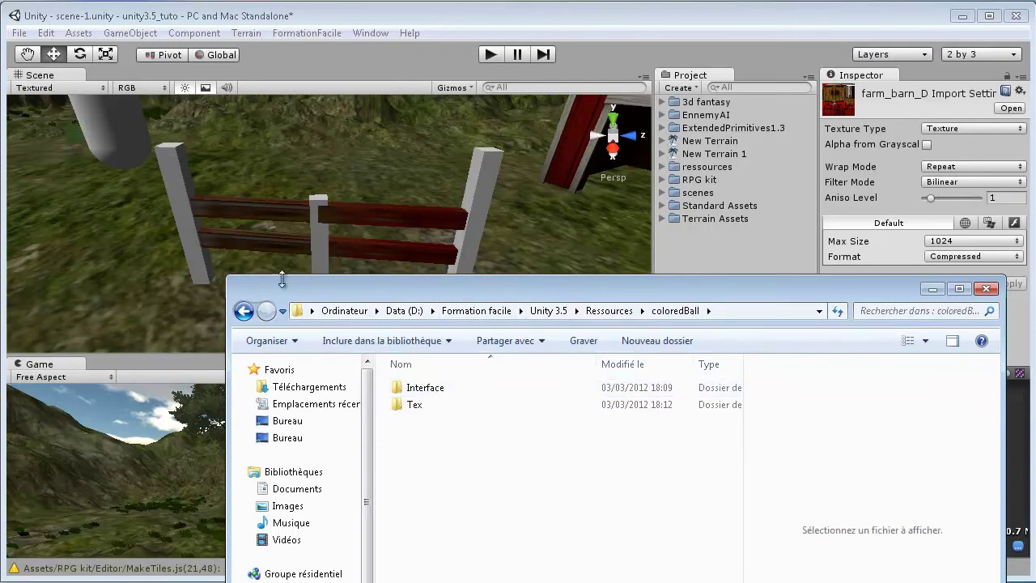
{"action": "left_click", "coordinate": [243, 312]}
{"action": "left_click_drag", "start_coordinate": [560, 301], "coordinate": [727, 348]}
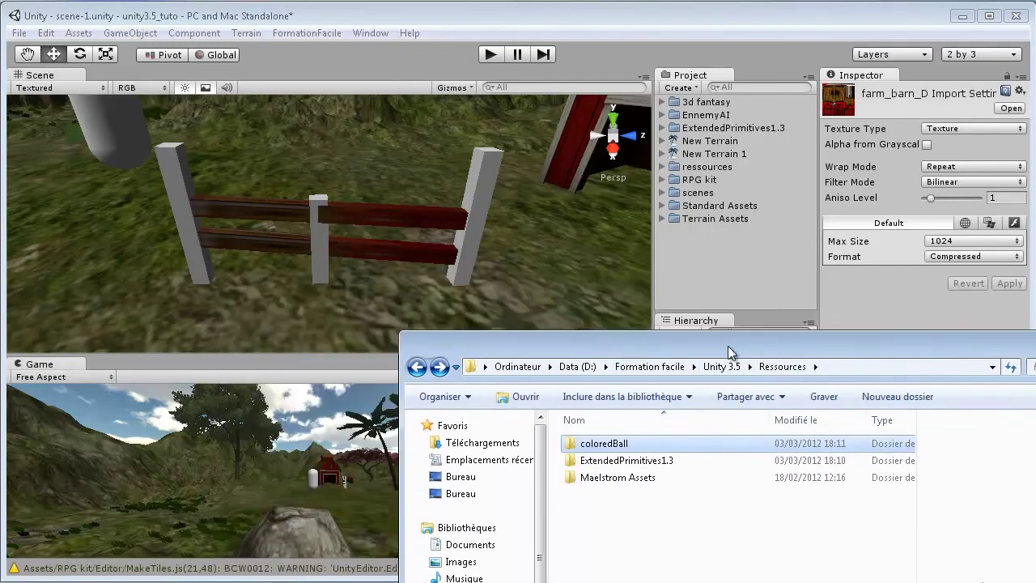
{"action": "left_click_drag", "start_coordinate": [607, 452], "coordinate": [711, 265]}
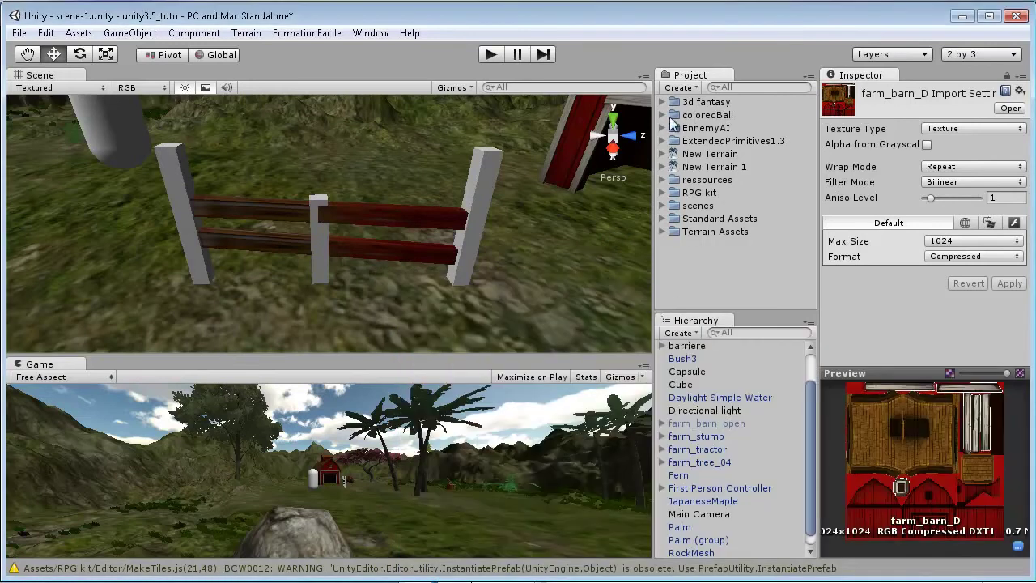
Find the backgroundInstructions texture in coloredBall's Interface folder and apply it to all the rails and posts of the fence.
{"action": "left_click", "coordinate": [662, 115]}
{"action": "left_click", "coordinate": [675, 128]}
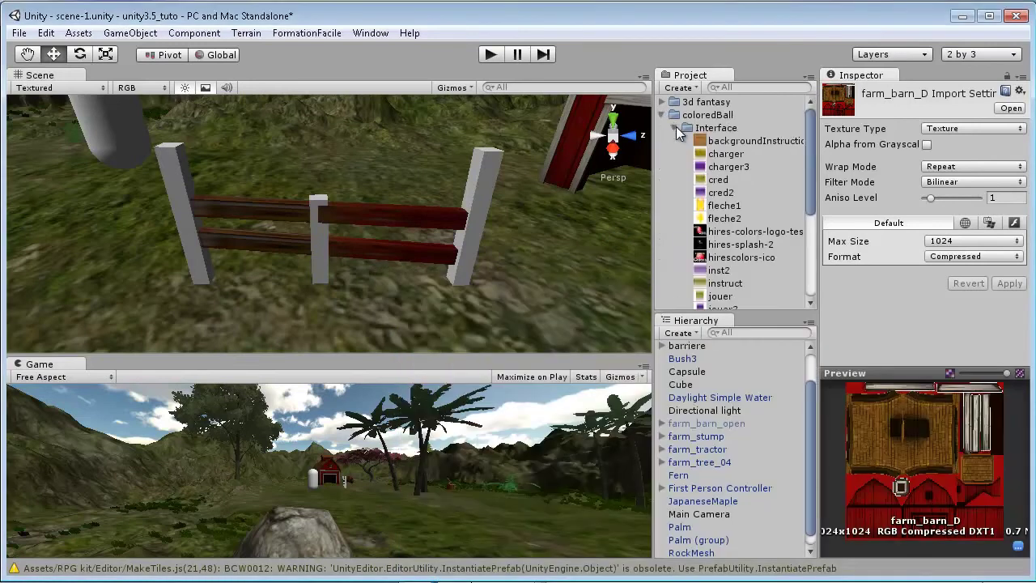
{"action": "left_click", "coordinate": [704, 144]}
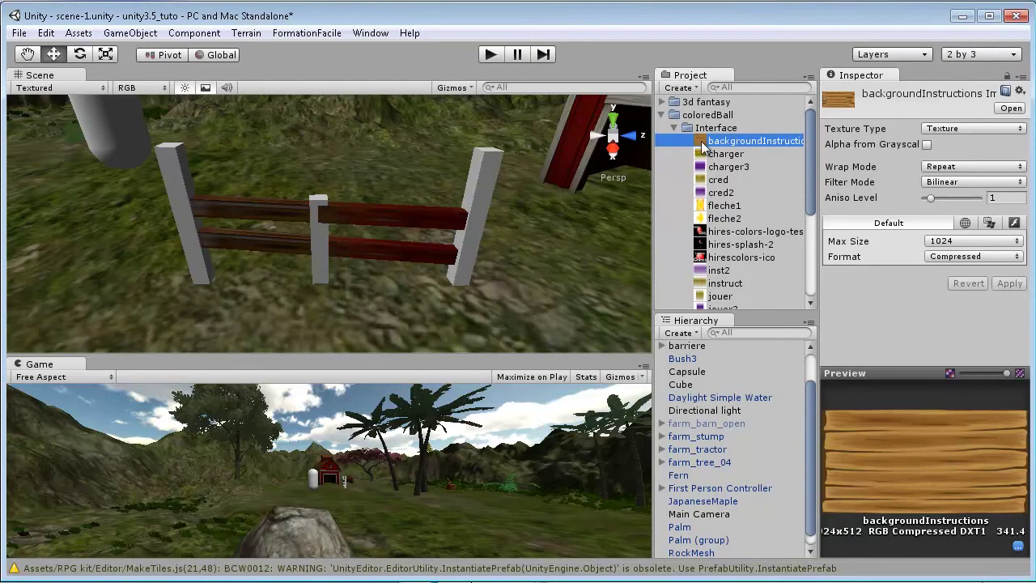
{"action": "left_click_drag", "start_coordinate": [701, 141], "coordinate": [405, 236]}
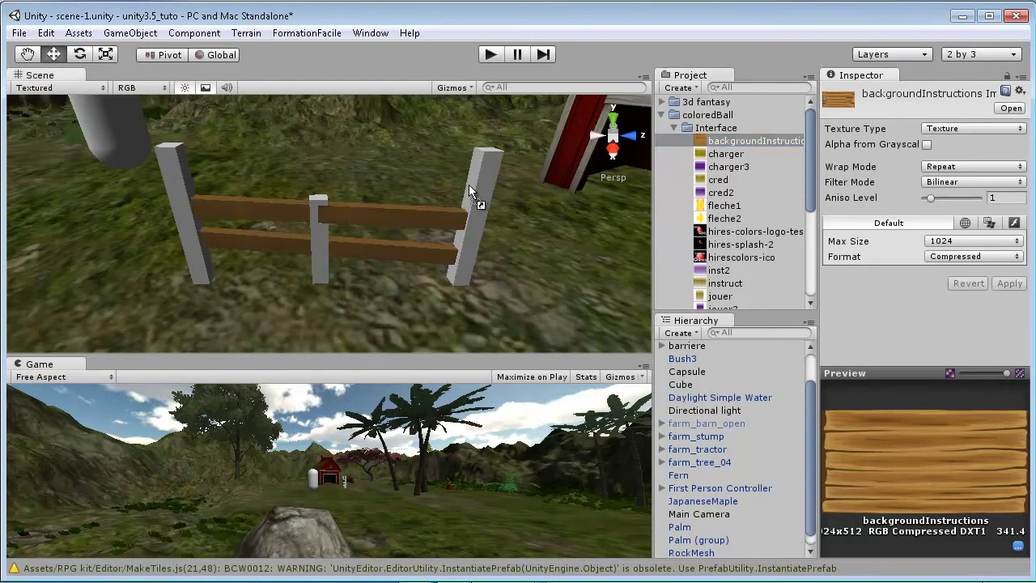
{"action": "left_click_drag", "start_coordinate": [468, 184], "coordinate": [495, 185]}
{"action": "left_click_drag", "start_coordinate": [346, 226], "coordinate": [326, 232]}
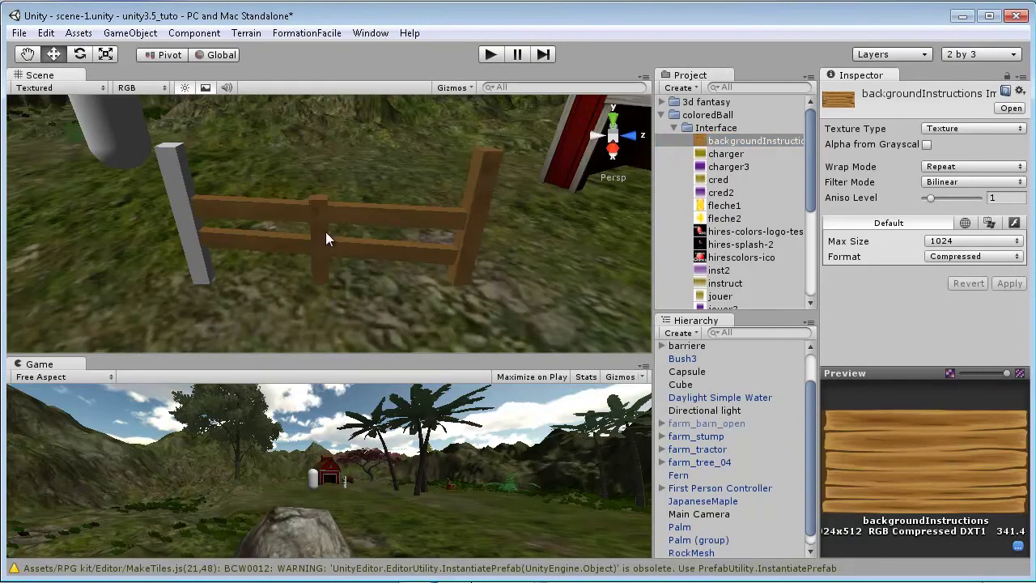
{"action": "left_click_drag", "start_coordinate": [188, 175], "coordinate": [278, 198]}
Select the whole barriere instead of a single post and move it to about X 23.12, near the barn.
{"action": "left_click", "coordinate": [324, 225]}
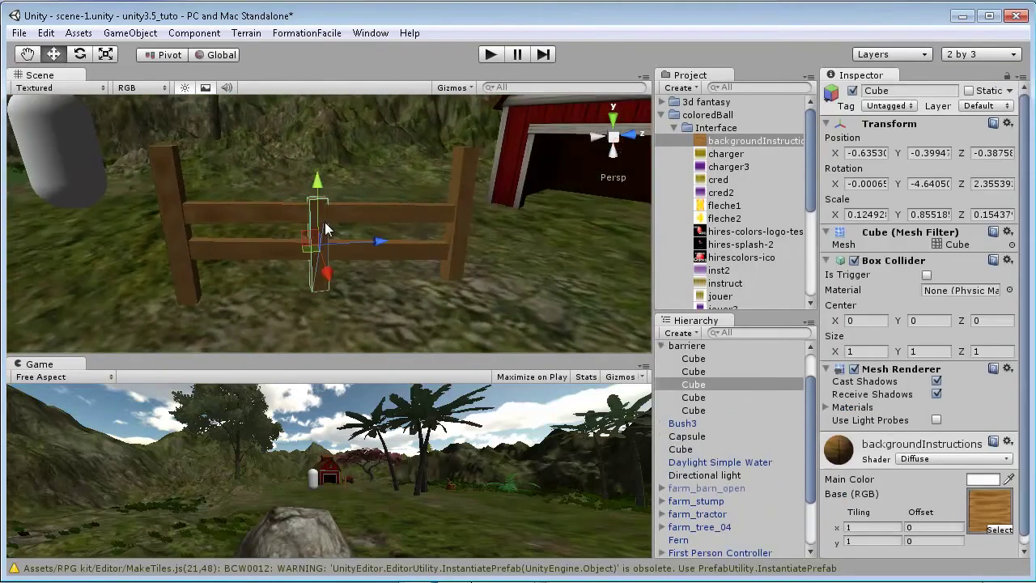
{"action": "left_click", "coordinate": [663, 345]}
{"action": "left_click", "coordinate": [684, 346]}
{"action": "left_click_drag", "start_coordinate": [249, 223], "coordinate": [416, 179], "text": "alt"}
{"action": "left_click_drag", "start_coordinate": [467, 258], "coordinate": [8, 223]}
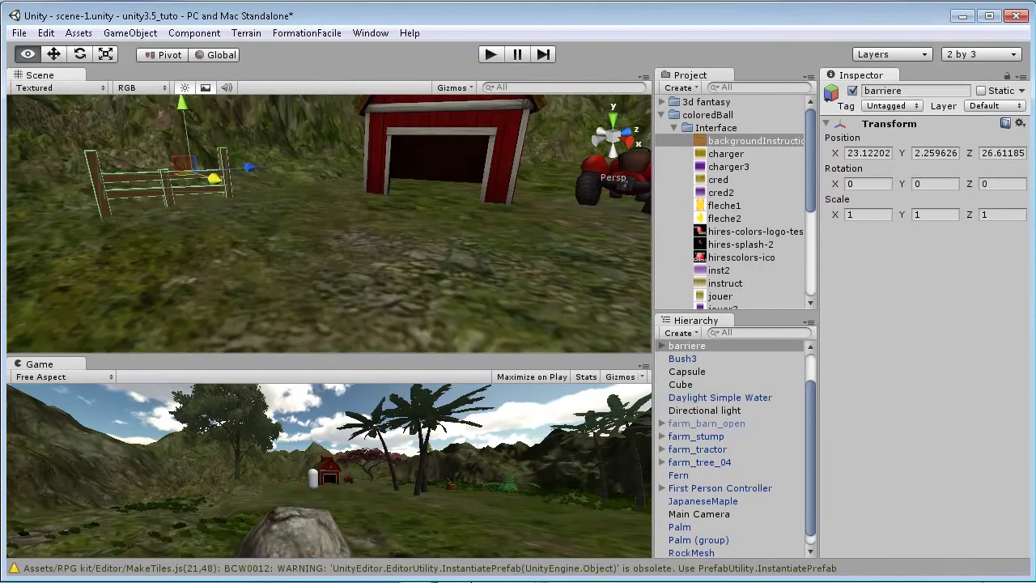
Frame the fence in a maximized Scene view, examine it from another angle, and restore the layout.
{"action": "key", "text": "f"}
{"action": "key", "text": "space"}
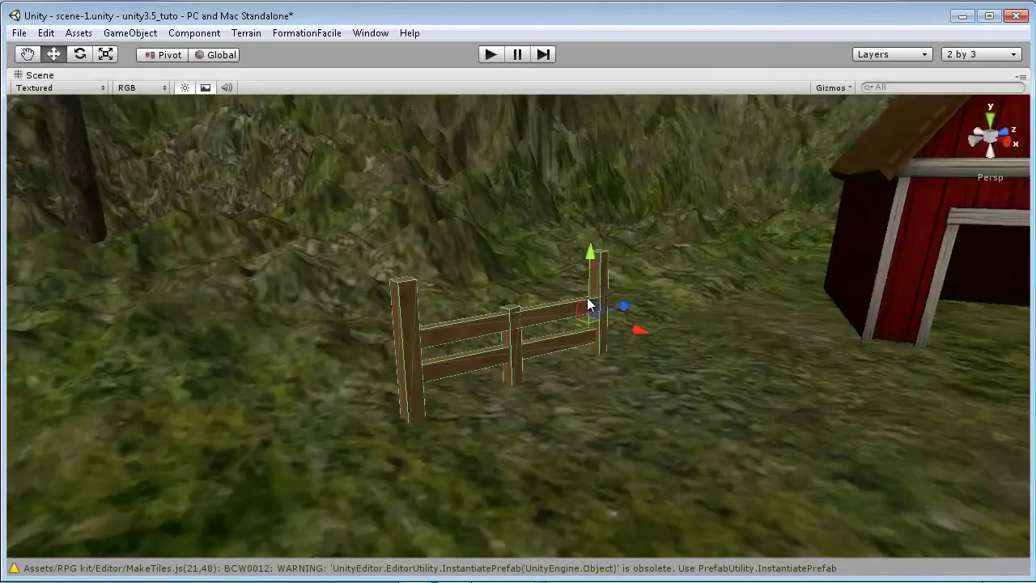
{"action": "scroll", "coordinate": [749, 359], "scroll_direction": "up", "scroll_amount": 2}
{"action": "left_click_drag", "start_coordinate": [750, 360], "coordinate": [504, 200], "text": "alt"}
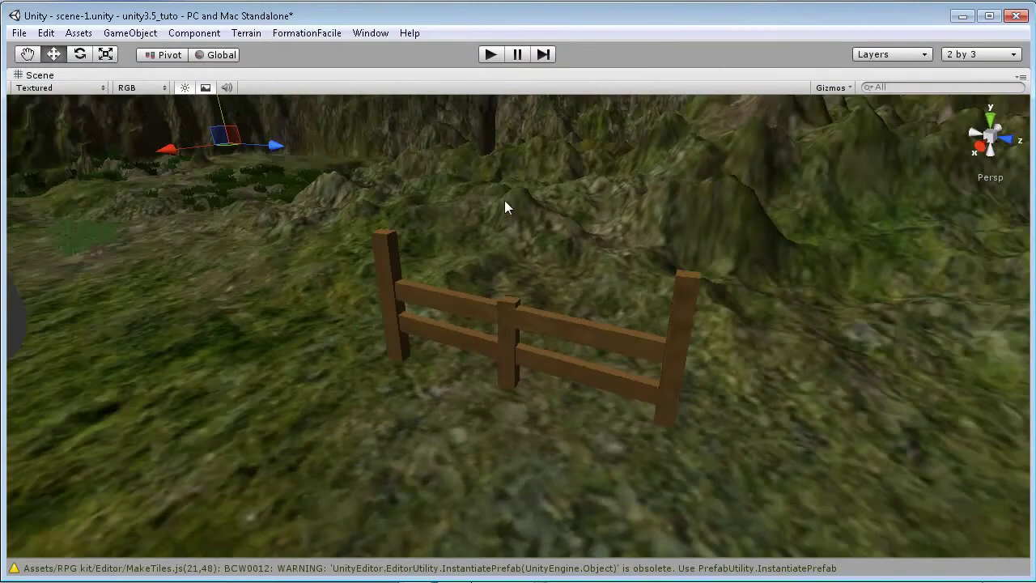
{"action": "key", "text": "space"}
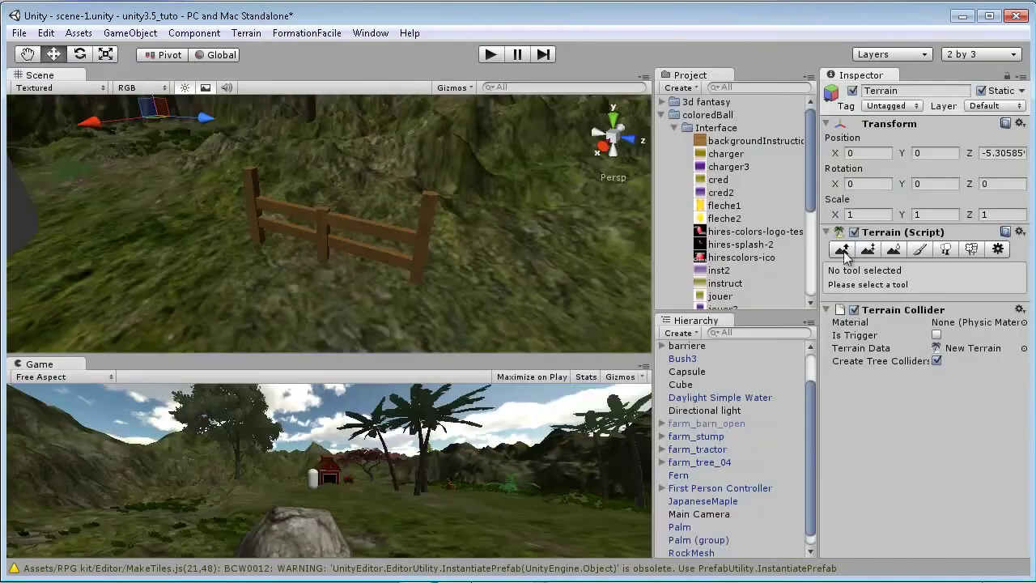
Preview the other textures in coloredBall's Interface folder, from charger to jouer2, and collapse the folder.
{"action": "mouse_move", "coordinate": [808, 144]}
{"action": "left_mouse_down"}
{"action": "mouse_move", "coordinate": [807, 179]}
{"action": "mouse_move", "coordinate": [814, 141]}
{"action": "left_mouse_up"}
{"action": "left_click", "coordinate": [722, 133]}
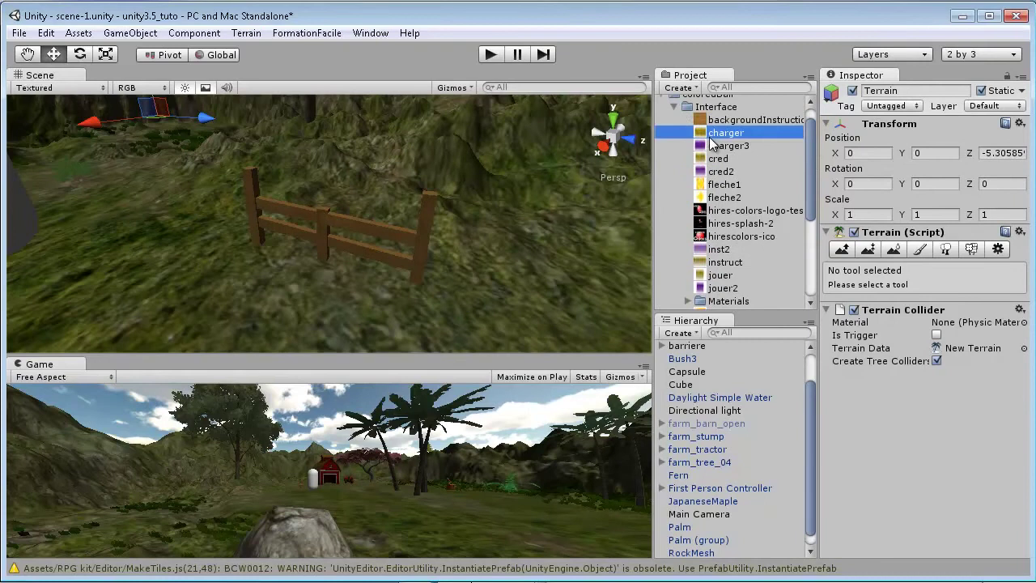
{"action": "left_click", "coordinate": [727, 146]}
{"action": "key", "text": "Down"}
{"action": "key", "text": "Down"}
{"action": "key", "text": "Down"}
{"action": "key", "text": "Down"}
{"action": "key", "text": "Down"}
{"action": "key", "text": "Down"}
{"action": "key", "text": "Down"}
{"action": "key", "text": "Down"}
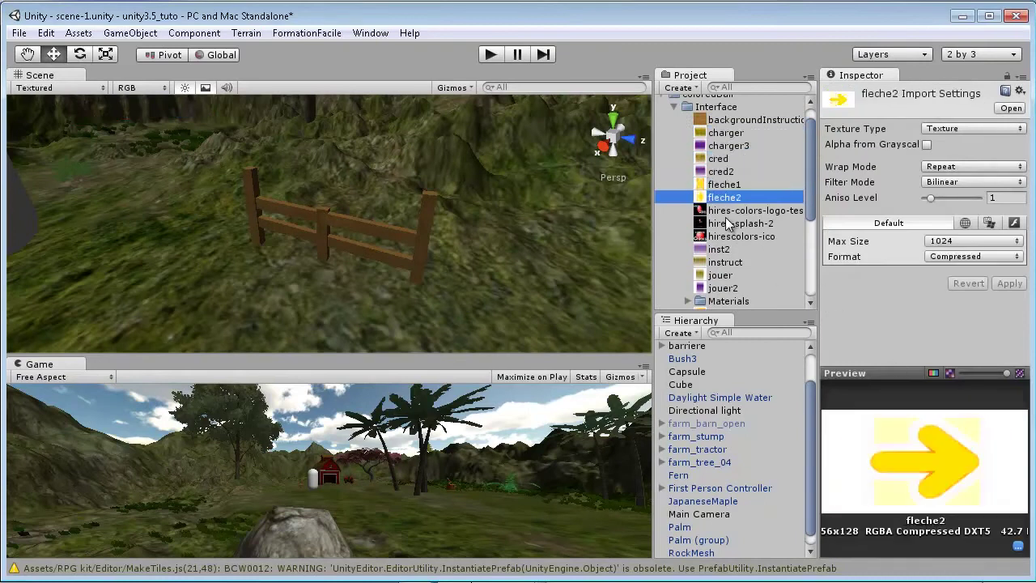
{"action": "key", "text": "Down"}
{"action": "key", "text": "Down"}
{"action": "key", "text": "Down"}
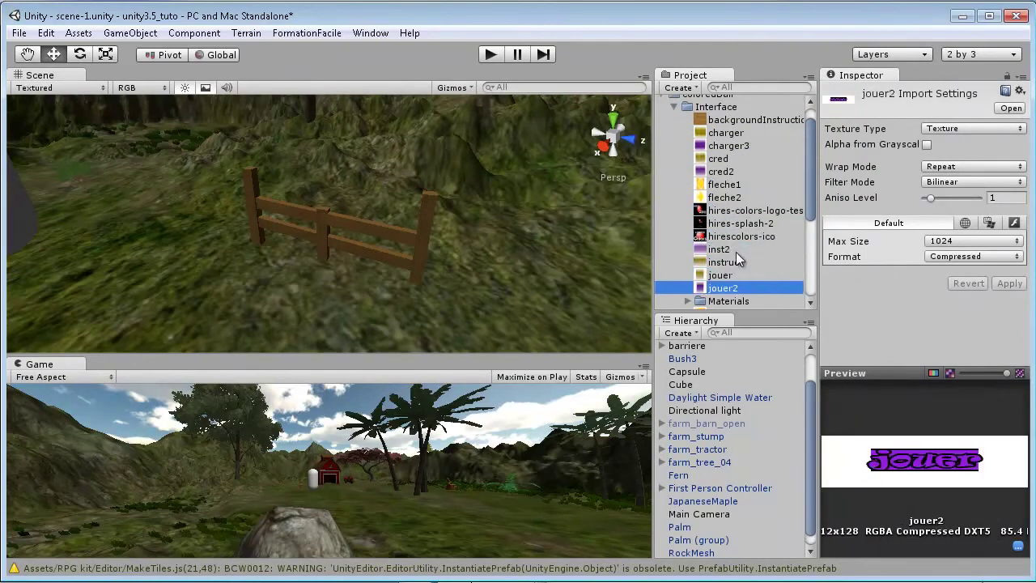
{"action": "scroll", "coordinate": [735, 252], "scroll_direction": "up", "scroll_amount": 1}
{"action": "scroll", "coordinate": [721, 245], "scroll_direction": "up", "scroll_amount": 1}
{"action": "left_click", "coordinate": [673, 127]}
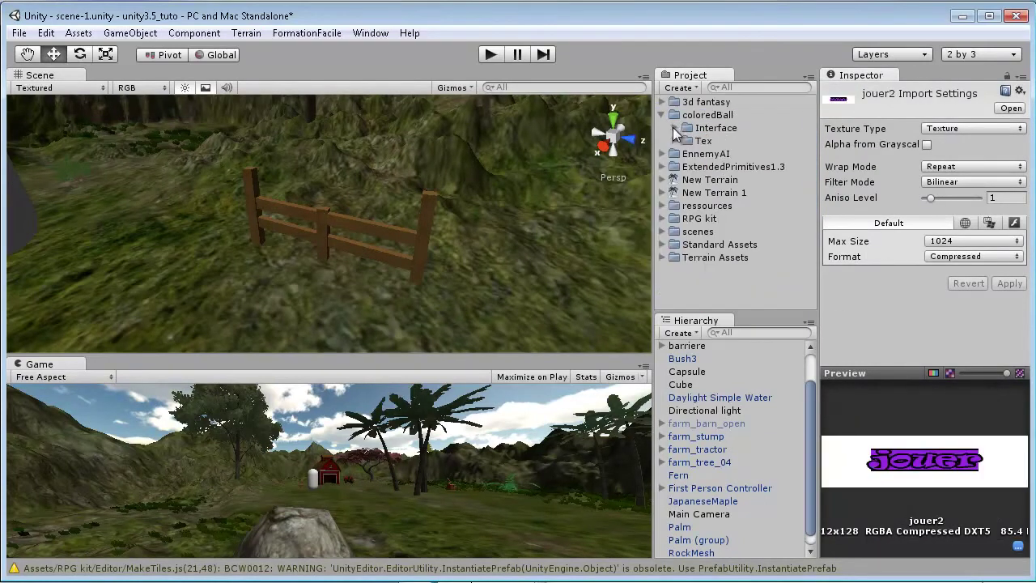
Preview the ground textures in coloredBall's Tex folder and collapse the folders.
{"action": "left_click", "coordinate": [674, 140]}
{"action": "left_click", "coordinate": [712, 155]}
{"action": "left_click", "coordinate": [714, 180]}
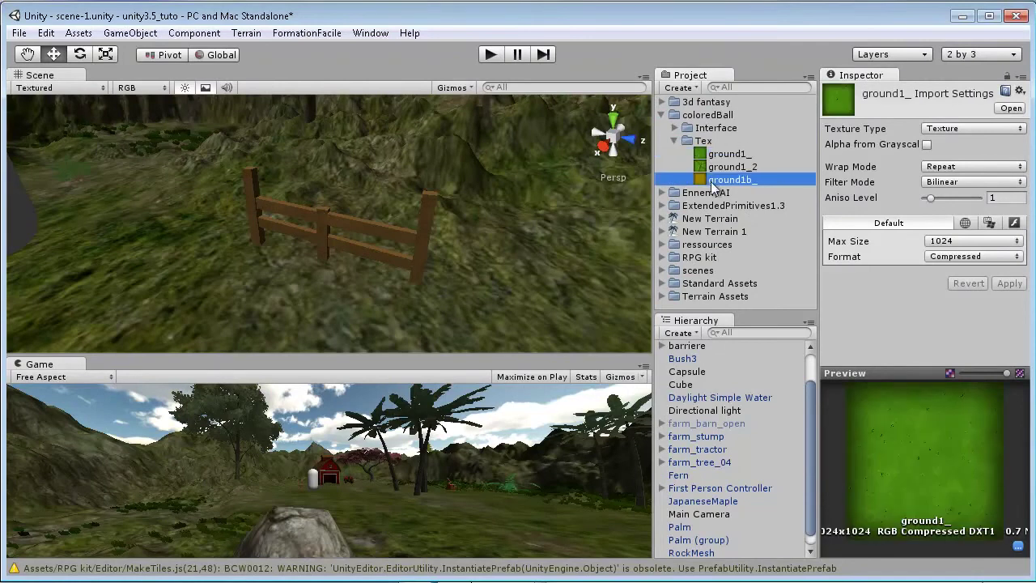
{"action": "left_click", "coordinate": [674, 141]}
{"action": "left_click", "coordinate": [661, 114]}
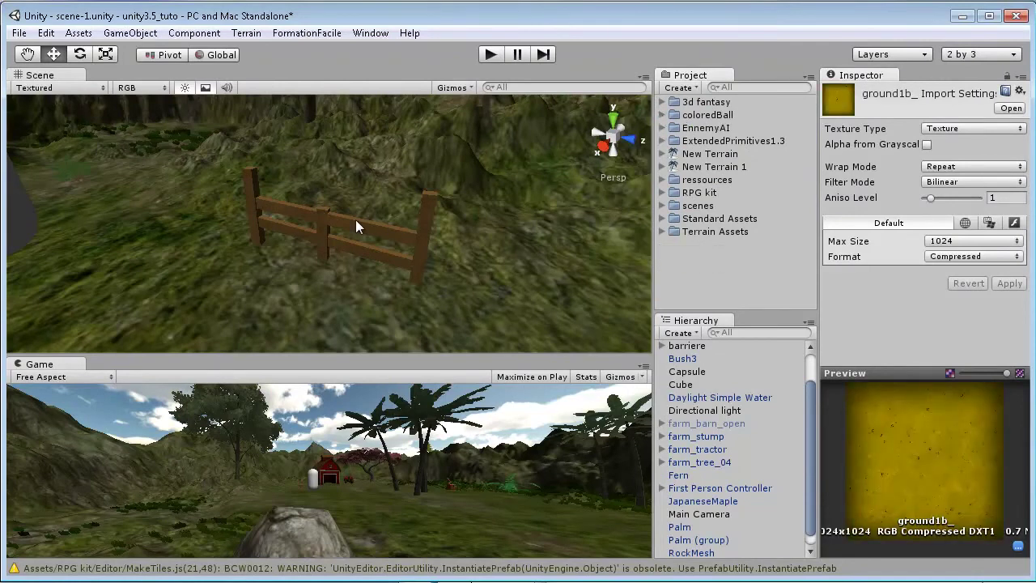
Open the Extended Primitives tool from the FormationFacile extensions.
{"action": "right_click_drag", "start_coordinate": [355, 219], "coordinate": [378, 244]}
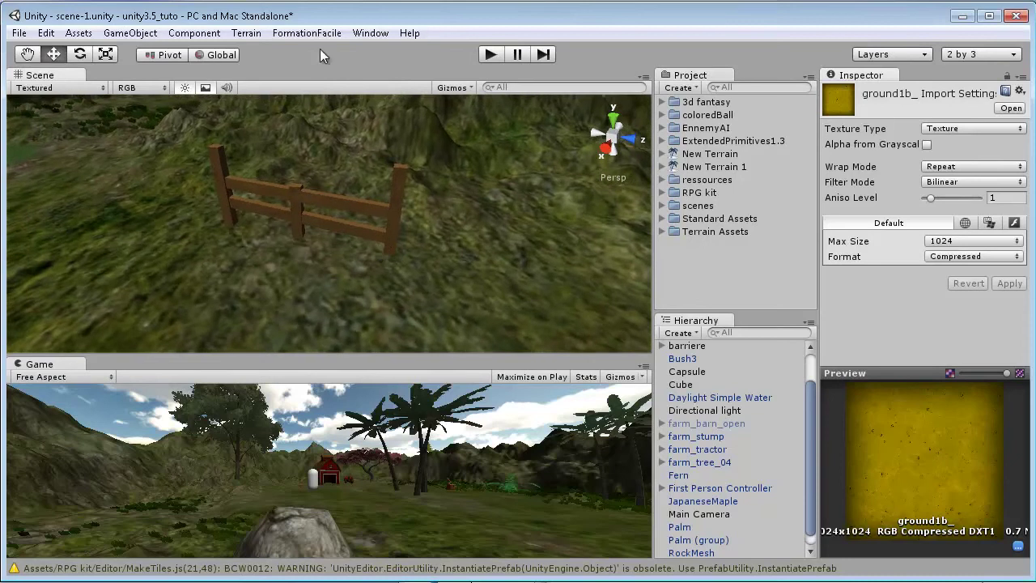
{"action": "left_click_drag", "start_coordinate": [297, 219], "coordinate": [477, 178], "text": "alt"}
{"action": "left_click", "coordinate": [289, 37]}
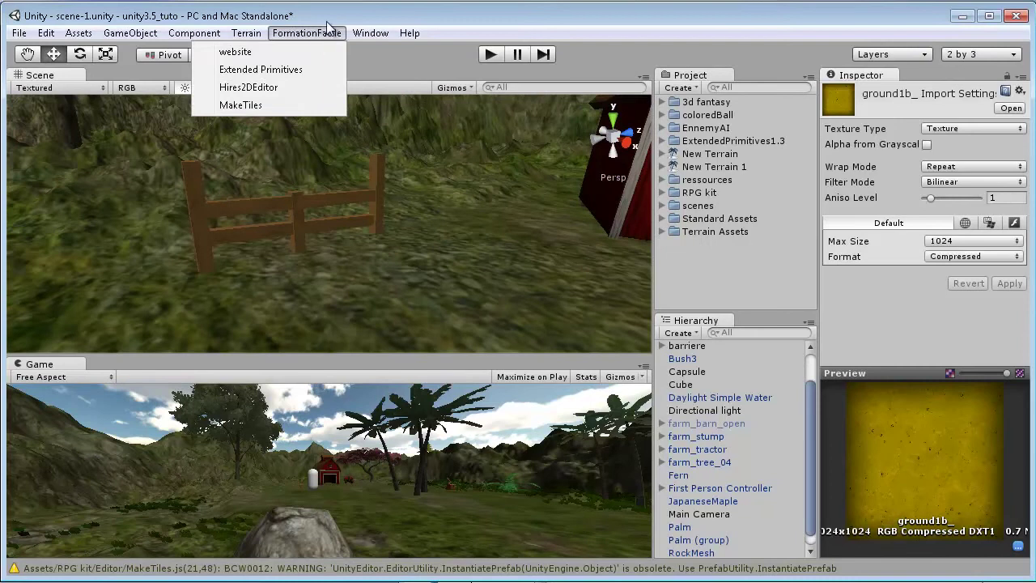
{"action": "left_click", "coordinate": [303, 31]}
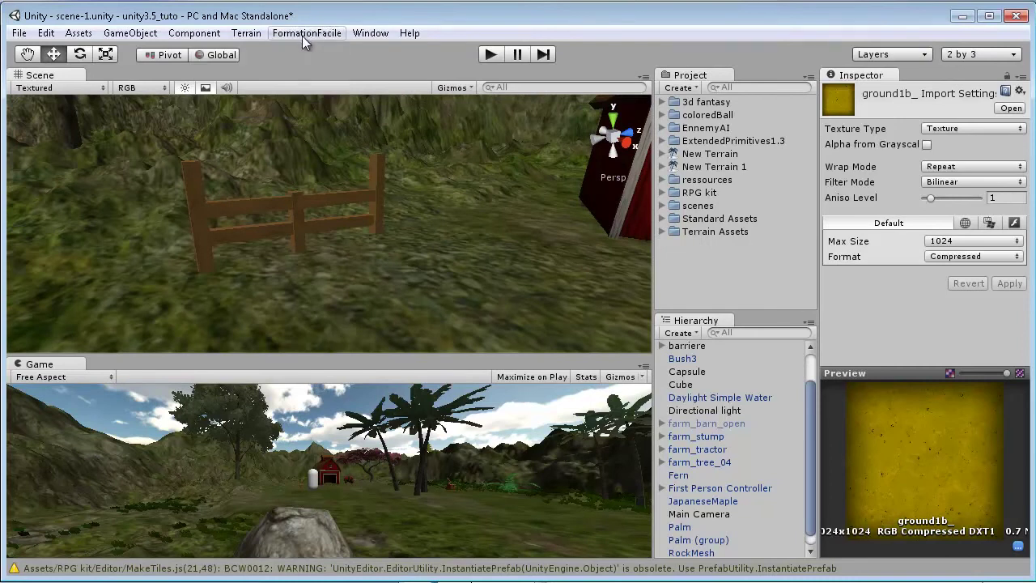
{"action": "left_click", "coordinate": [297, 36]}
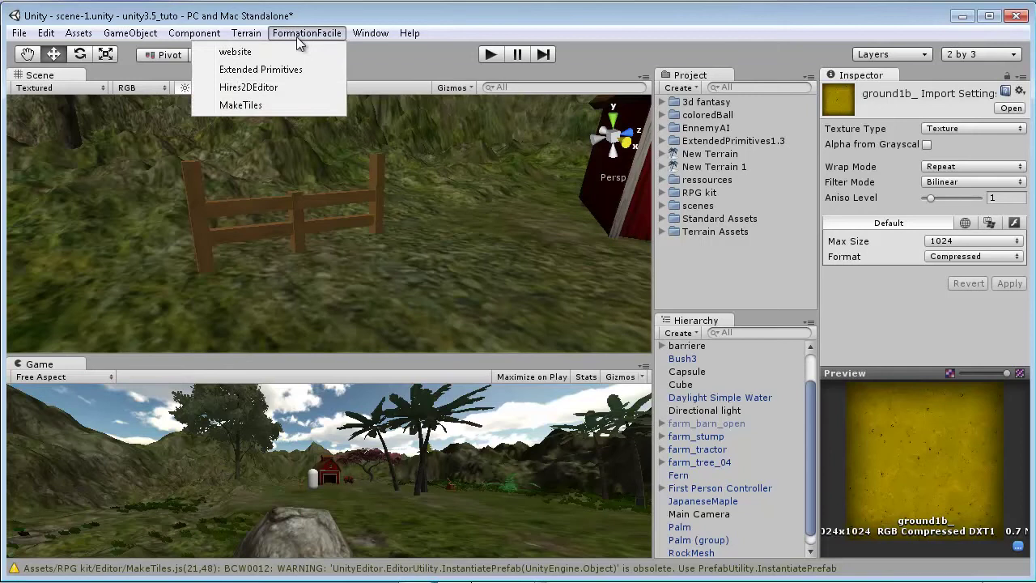
{"action": "left_click", "coordinate": [261, 70]}
Dock the extendedPrimit window beneath the Inspector and check that its shapes can be reached.
{"action": "left_click_drag", "start_coordinate": [700, 347], "coordinate": [478, 274]}
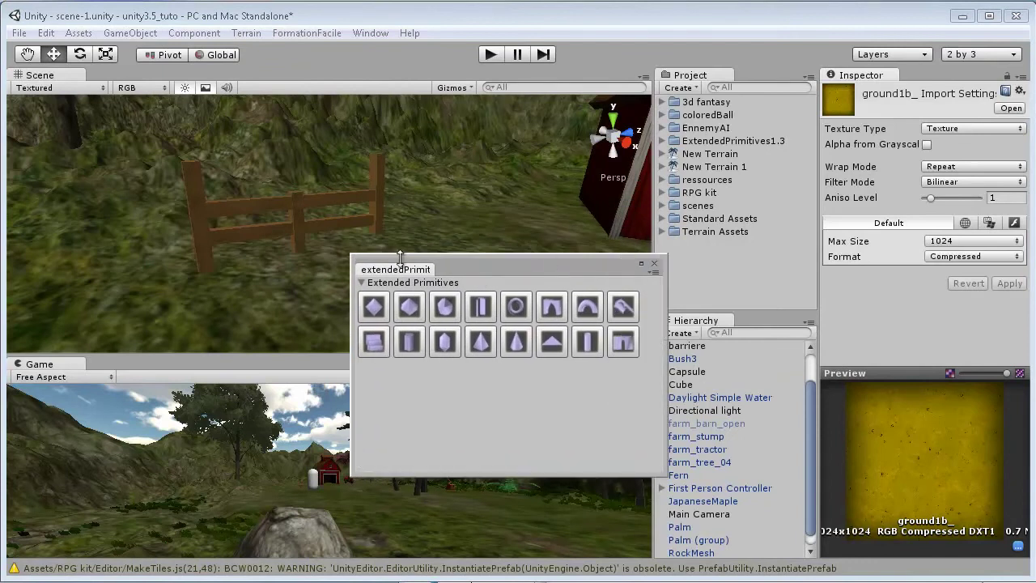
{"action": "left_click_drag", "start_coordinate": [400, 269], "coordinate": [89, 214]}
{"action": "left_click_drag", "start_coordinate": [54, 75], "coordinate": [739, 523]}
{"action": "left_click_drag", "start_coordinate": [693, 458], "coordinate": [936, 439]}
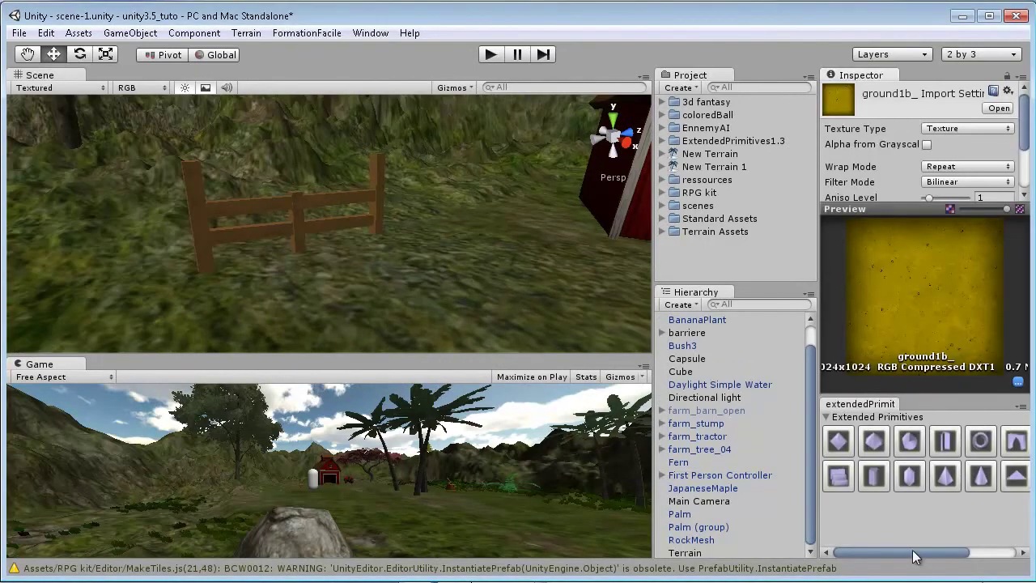
{"action": "left_click_drag", "start_coordinate": [914, 556], "coordinate": [965, 551]}
{"action": "left_click_drag", "start_coordinate": [974, 548], "coordinate": [922, 547]}
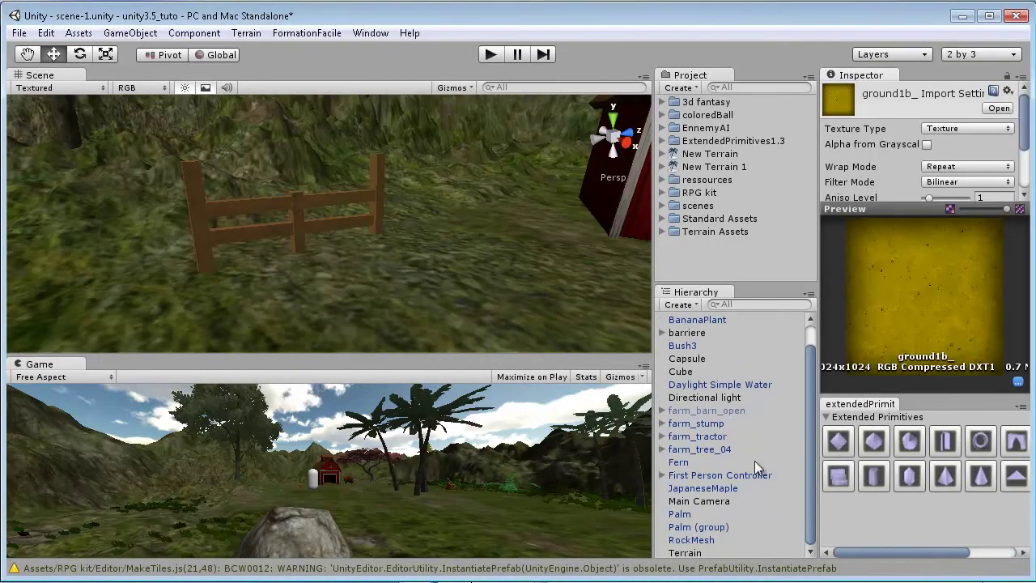
Examine the available extended primitives and compare them with the built-in objects that Unity can create.
{"action": "scroll", "coordinate": [513, 256], "scroll_direction": "down", "scroll_amount": 10}
{"action": "right_click_drag", "start_coordinate": [425, 244], "coordinate": [509, 275]}
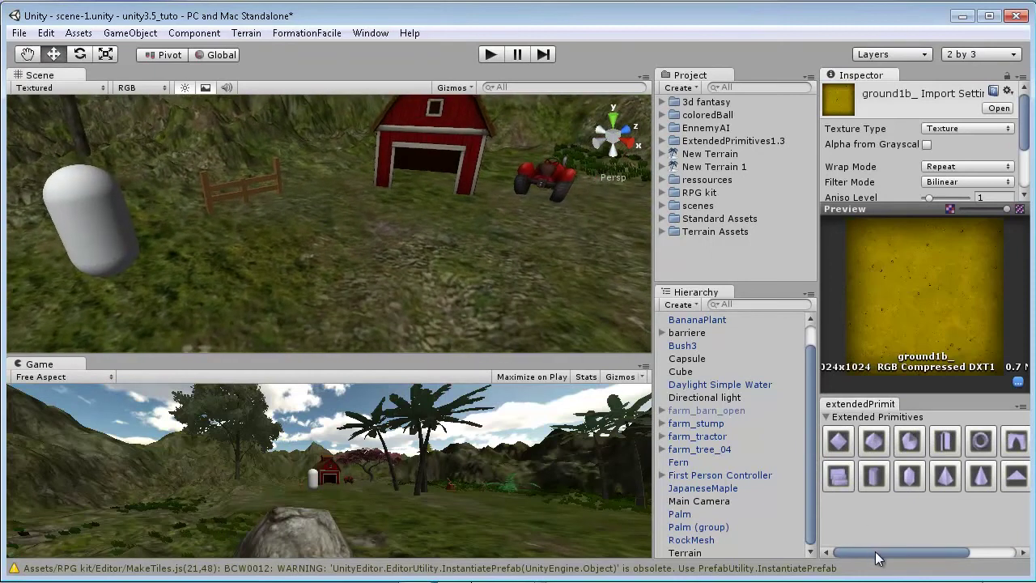
{"action": "left_click_drag", "start_coordinate": [876, 551], "coordinate": [928, 558]}
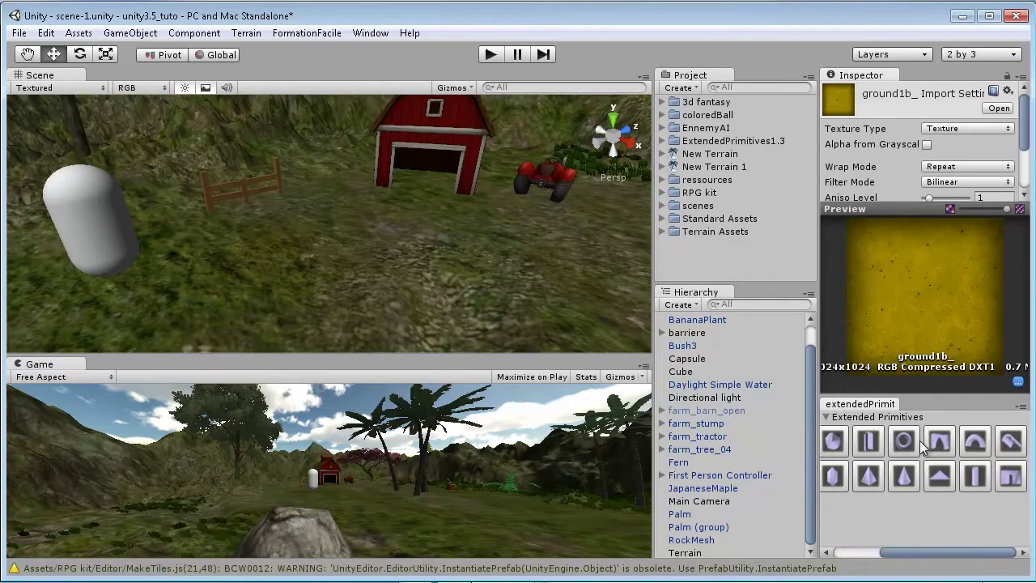
{"action": "mouse_move", "coordinate": [923, 553]}
{"action": "left_mouse_down"}
{"action": "mouse_move", "coordinate": [881, 552]}
{"action": "mouse_move", "coordinate": [916, 543]}
{"action": "left_mouse_up"}
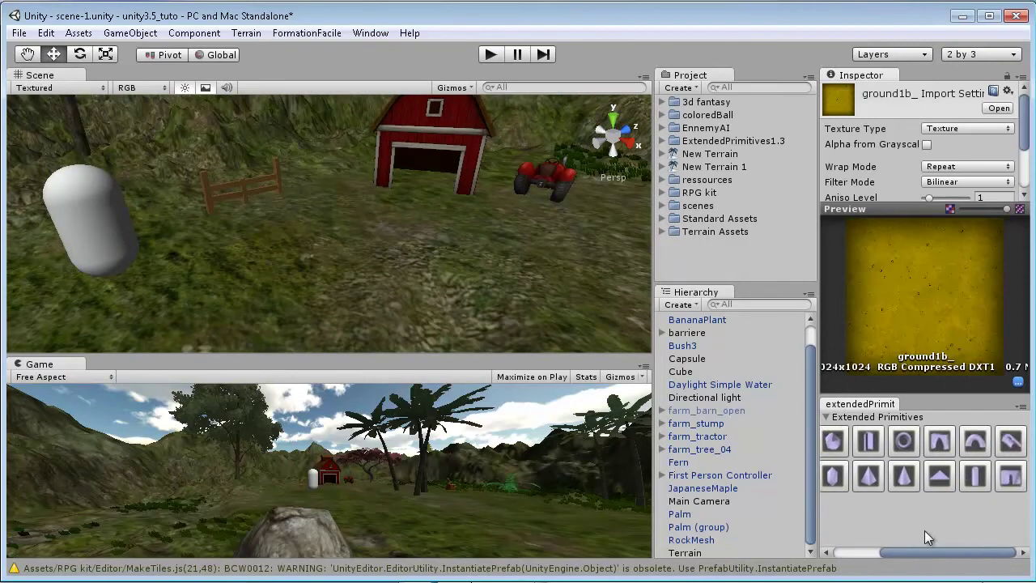
{"action": "left_click", "coordinate": [136, 34]}
{"action": "mouse_move", "coordinate": [123, 72]}
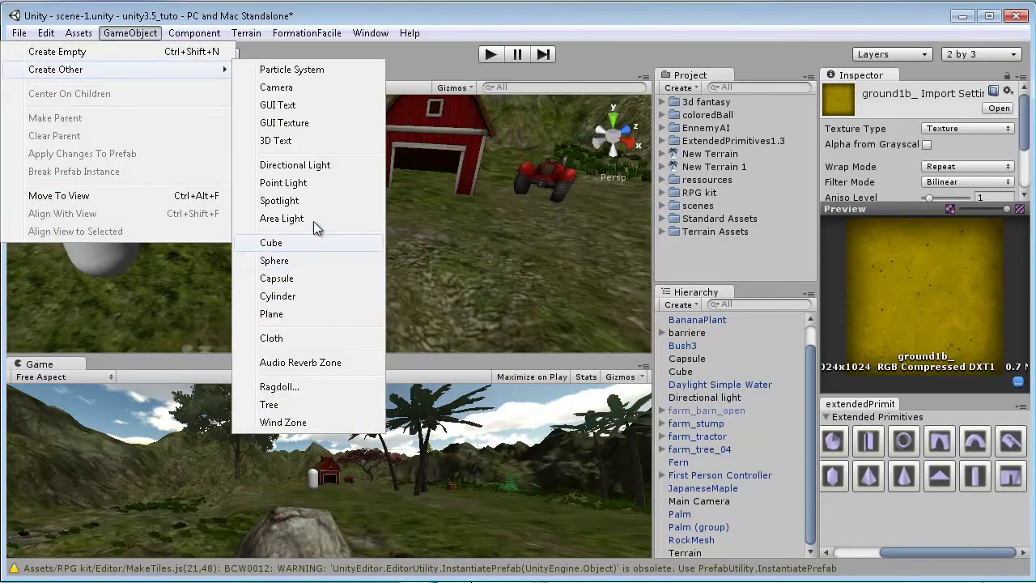
{"action": "left_click", "coordinate": [538, 24]}
Create a Tunnel object from the last shape of the extended primitives.
{"action": "left_click_drag", "start_coordinate": [933, 548], "coordinate": [983, 529]}
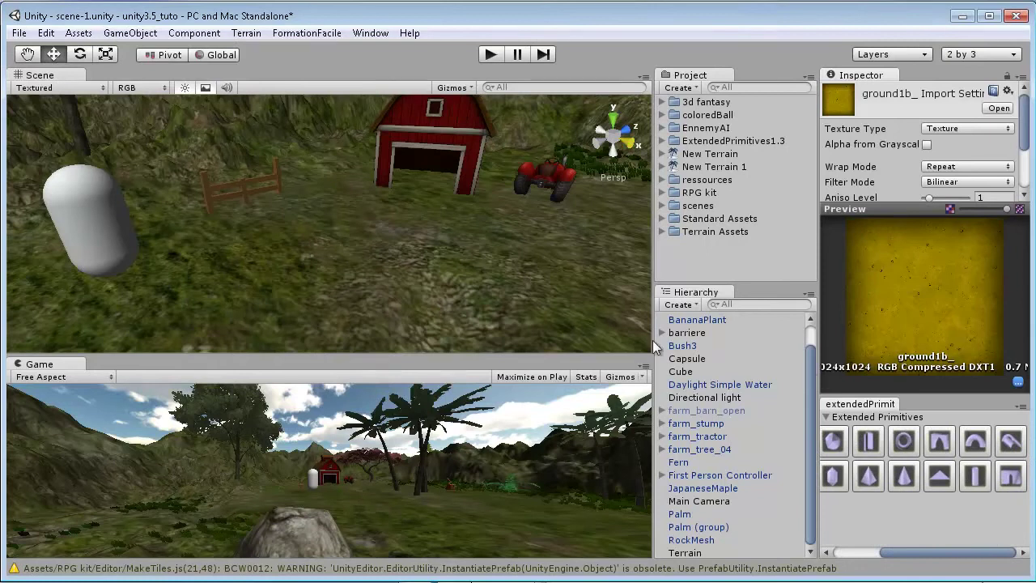
{"action": "left_click", "coordinate": [1013, 477]}
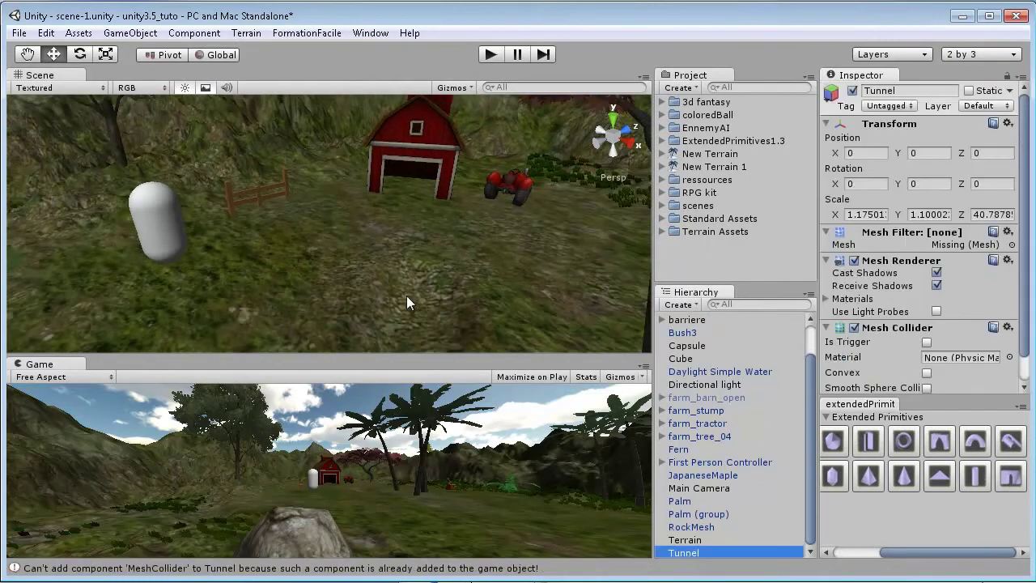
Frame the Tunnel object in the scene and try to enlarge it uniformly.
{"action": "key", "text": "f"}
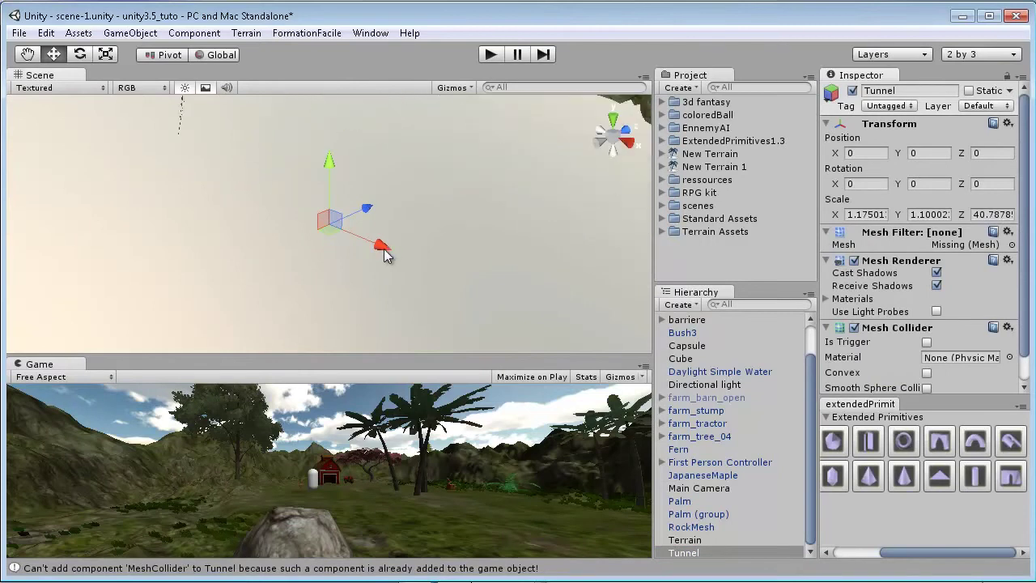
{"action": "left_click_drag", "start_coordinate": [389, 254], "coordinate": [211, 130], "text": "alt"}
{"action": "key", "text": "r"}
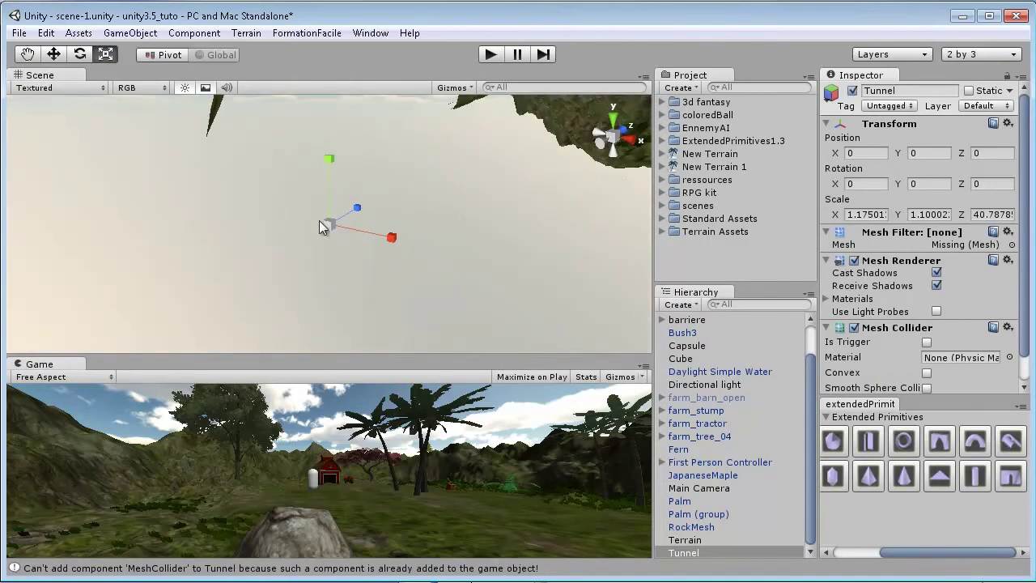
{"action": "left_click_drag", "start_coordinate": [321, 221], "coordinate": [356, 198]}
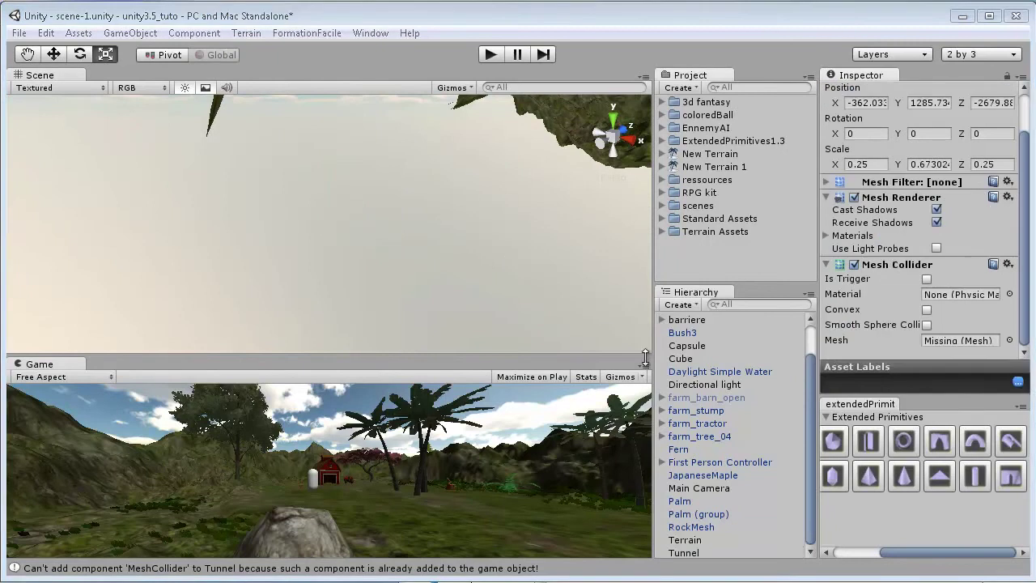
Delete the ExtendedPrimitives1.3 folder from the project and reimport all items of its package.
{"action": "left_click", "coordinate": [692, 143]}
{"action": "key", "text": "Delete"}
{"action": "left_click", "coordinate": [513, 331]}
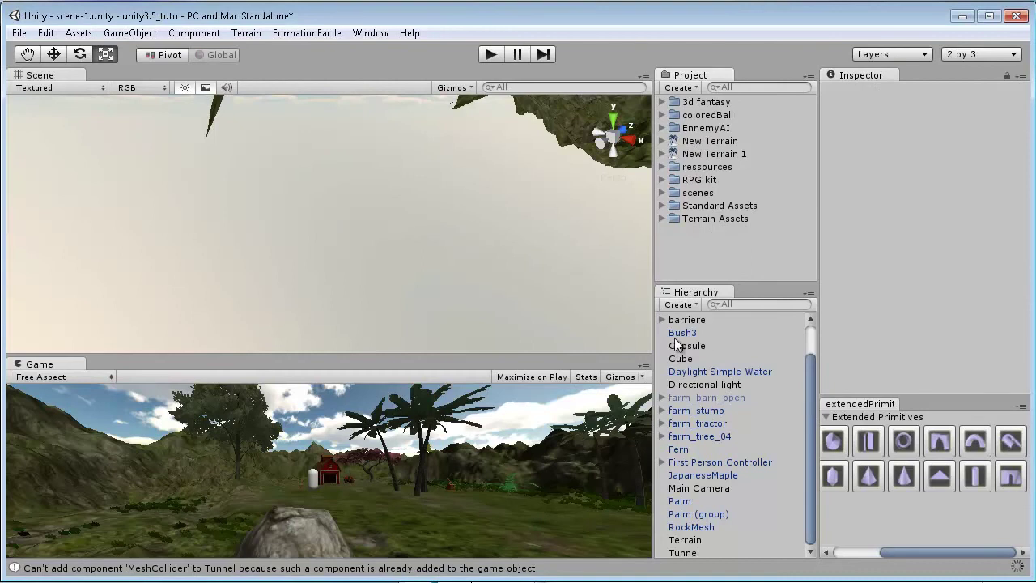
{"action": "middle_click_drag", "start_coordinate": [573, 241], "coordinate": [308, 388]}
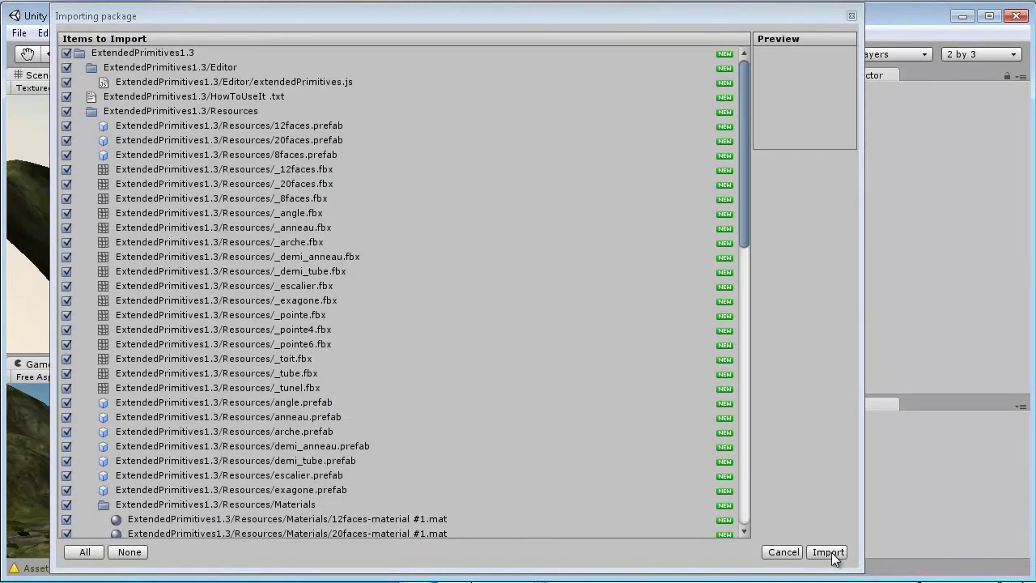
{"action": "left_click", "coordinate": [830, 554]}
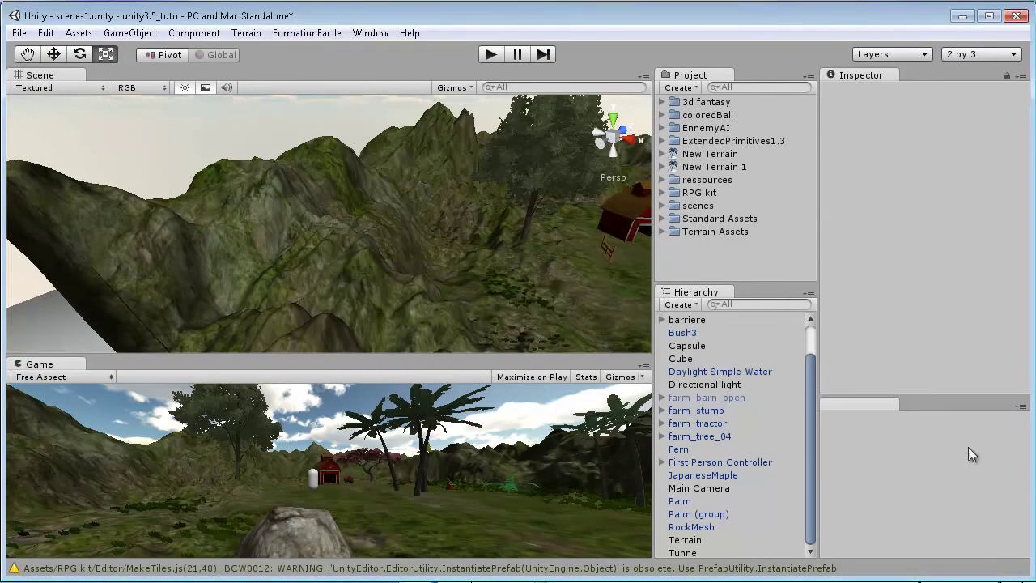
Close the blank tab beneath the Inspector, reopen the Extended Primitives tool and dock it in the same place.
{"action": "right_click", "coordinate": [893, 403]}
{"action": "left_click", "coordinate": [914, 428]}
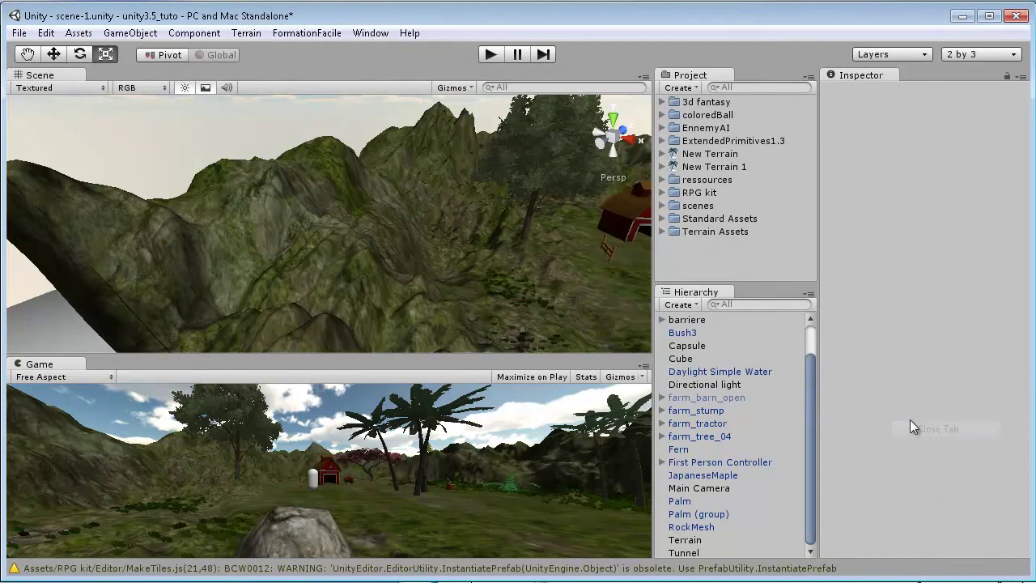
{"action": "left_click", "coordinate": [307, 33]}
{"action": "left_click", "coordinate": [293, 72]}
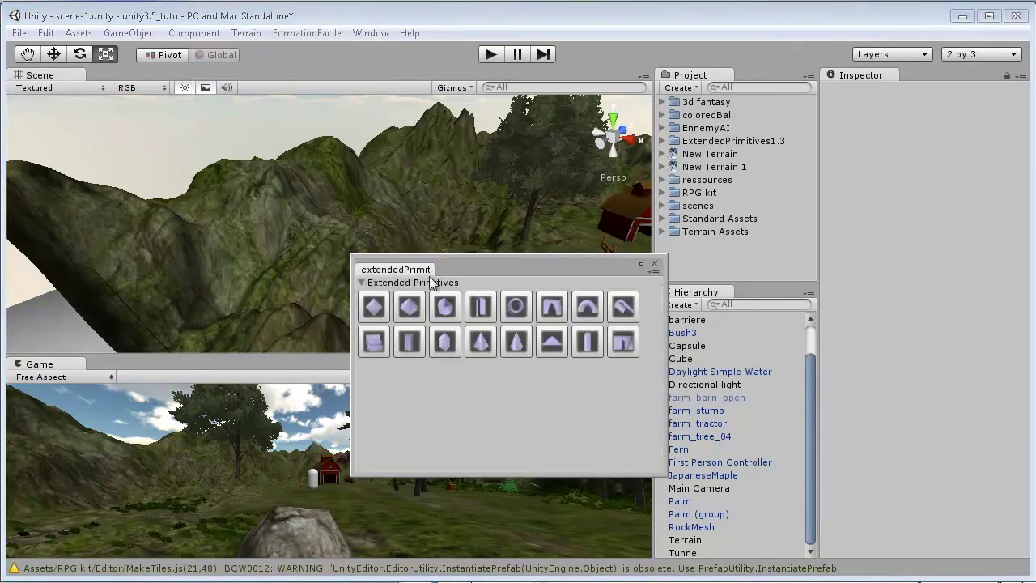
{"action": "left_click_drag", "start_coordinate": [405, 269], "coordinate": [917, 503]}
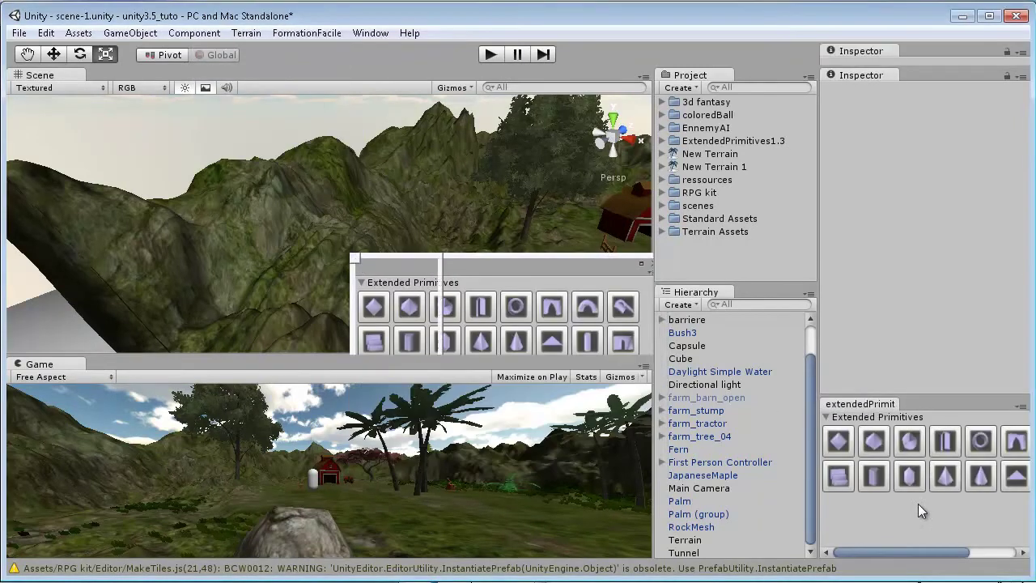
Create an Arche object from the extended primitives and inspect it up close in the scene.
{"action": "left_click", "coordinate": [1012, 443]}
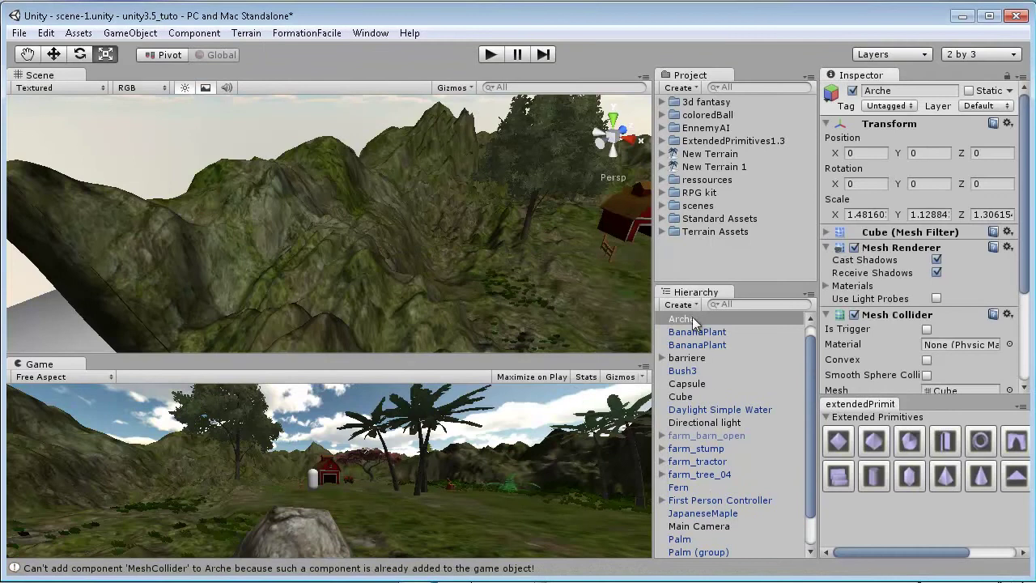
{"action": "left_click", "coordinate": [693, 323]}
{"action": "key", "text": "f"}
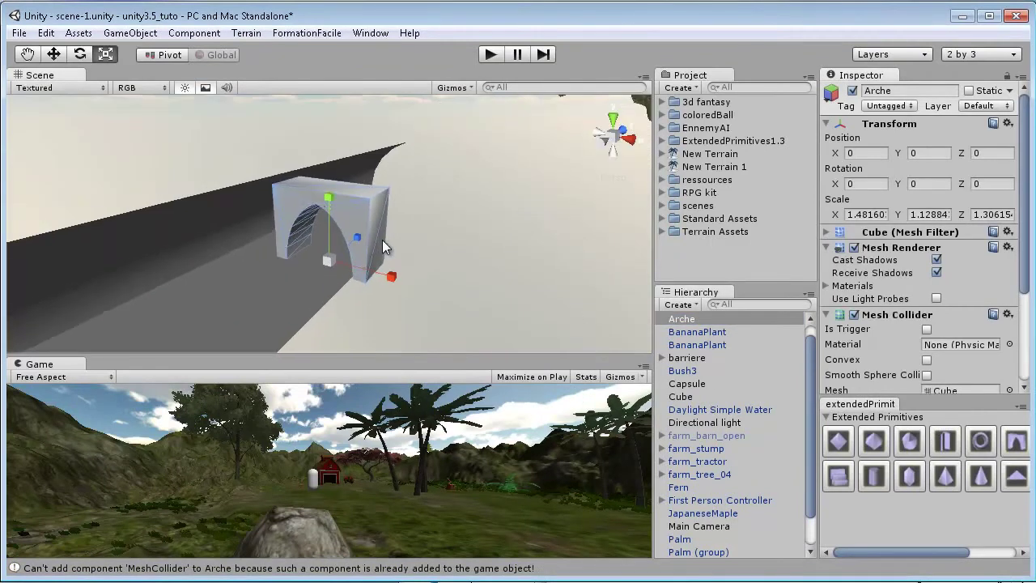
{"action": "scroll", "coordinate": [382, 239], "scroll_direction": "down", "scroll_amount": 12}
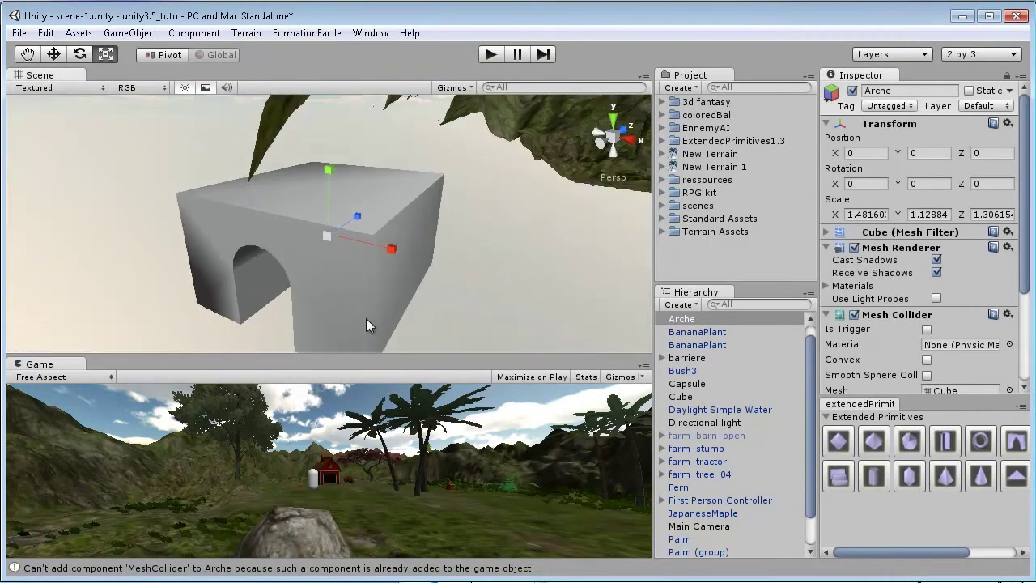
Delete the Arche object from the scene.
{"action": "key", "text": "ctrl+z"}
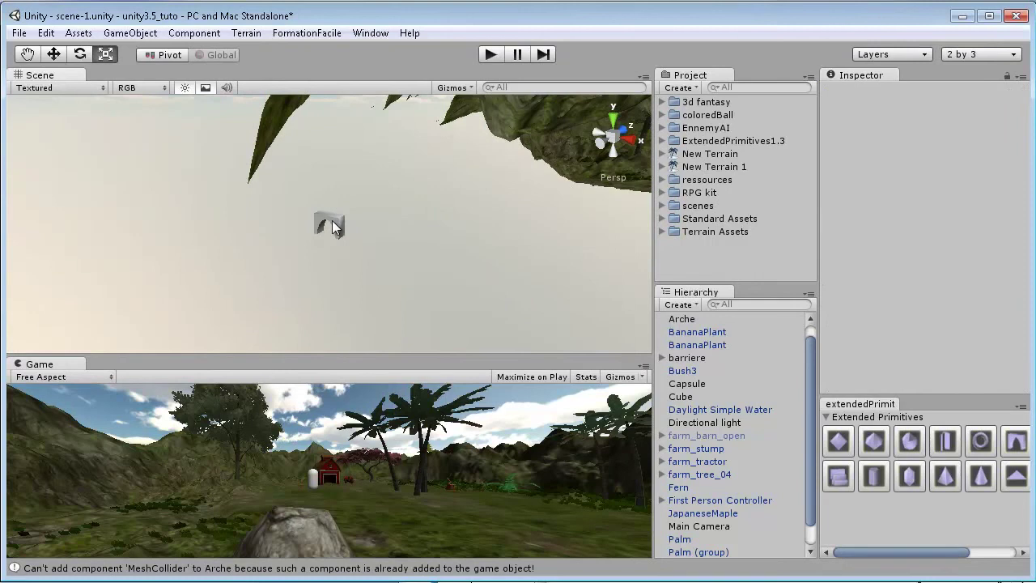
{"action": "left_click", "coordinate": [332, 226]}
{"action": "key", "text": "Delete"}
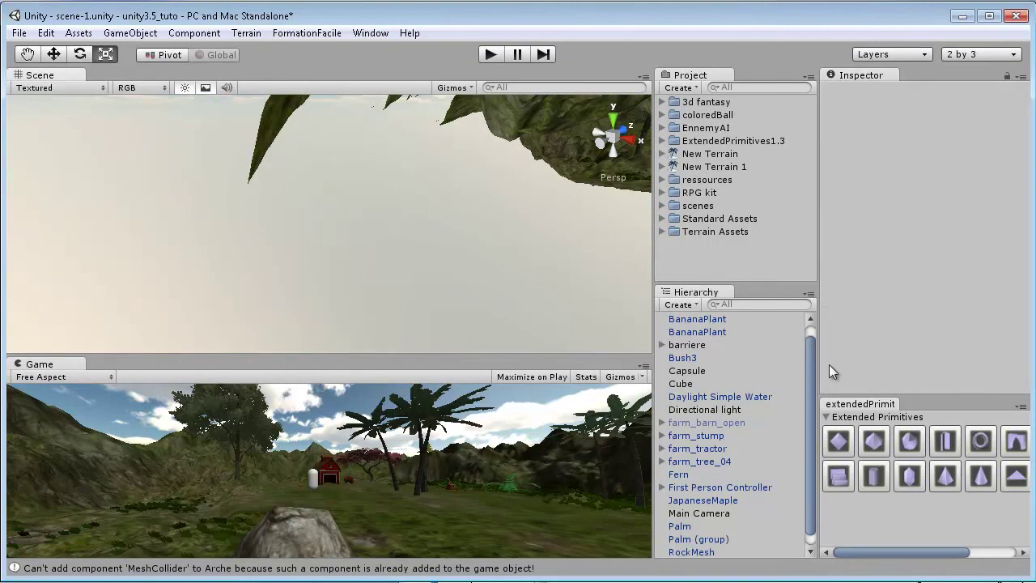
Widen the Inspector column and reduce the height of the extendedPrimit window so the remaining shapes can be reached.
{"action": "left_click_drag", "start_coordinate": [820, 357], "coordinate": [778, 371]}
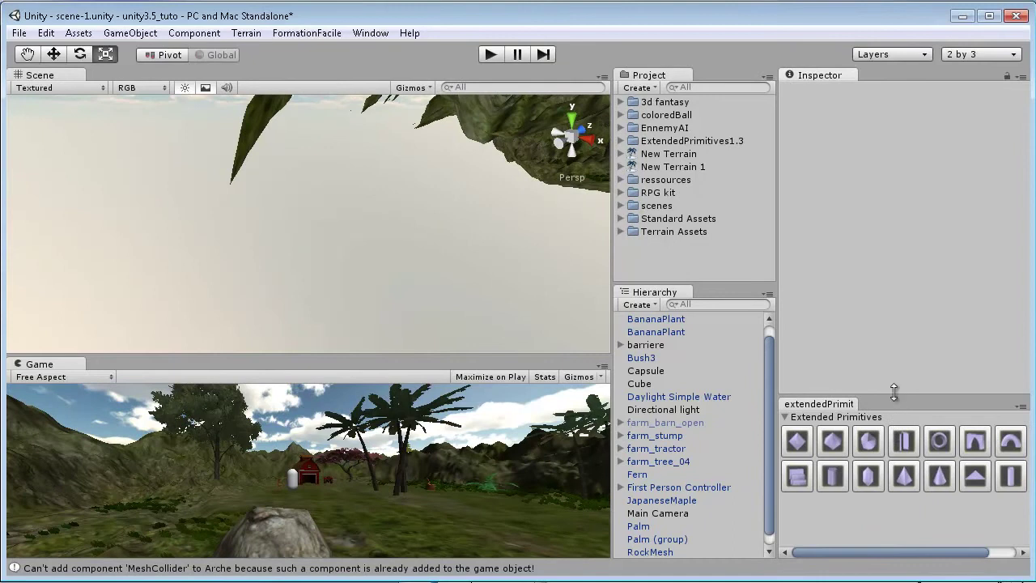
{"action": "left_click_drag", "start_coordinate": [894, 393], "coordinate": [899, 441]}
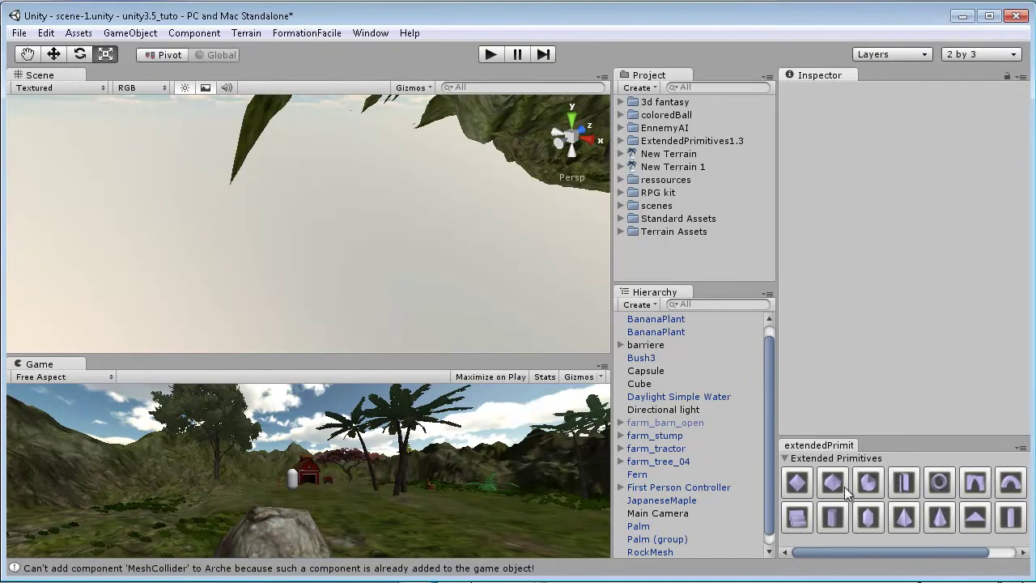
{"action": "left_click_drag", "start_coordinate": [844, 557], "coordinate": [913, 558]}
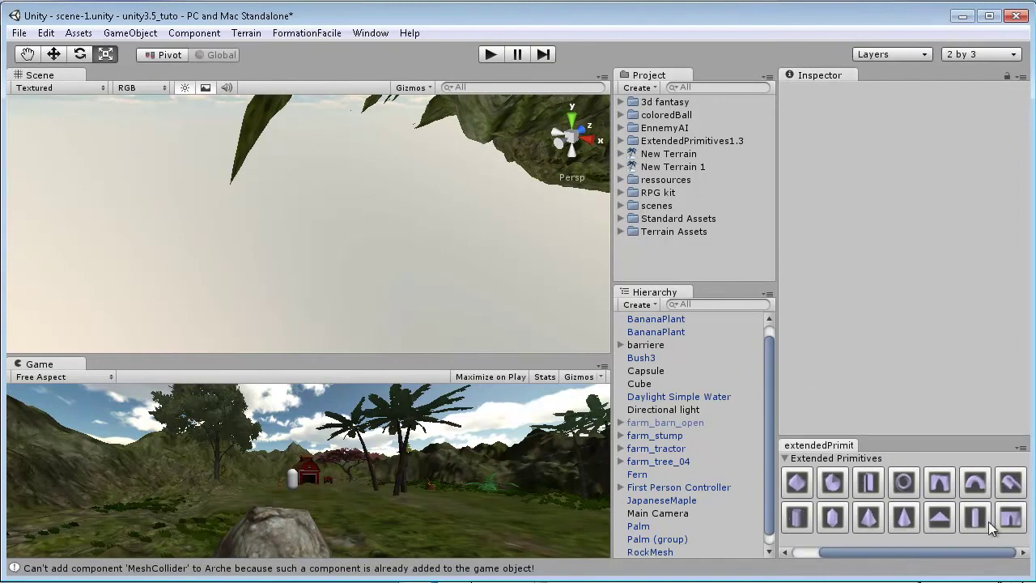
Create a new Arche object from the extended primitives and frame it with the Move tool active.
{"action": "left_click", "coordinate": [940, 484]}
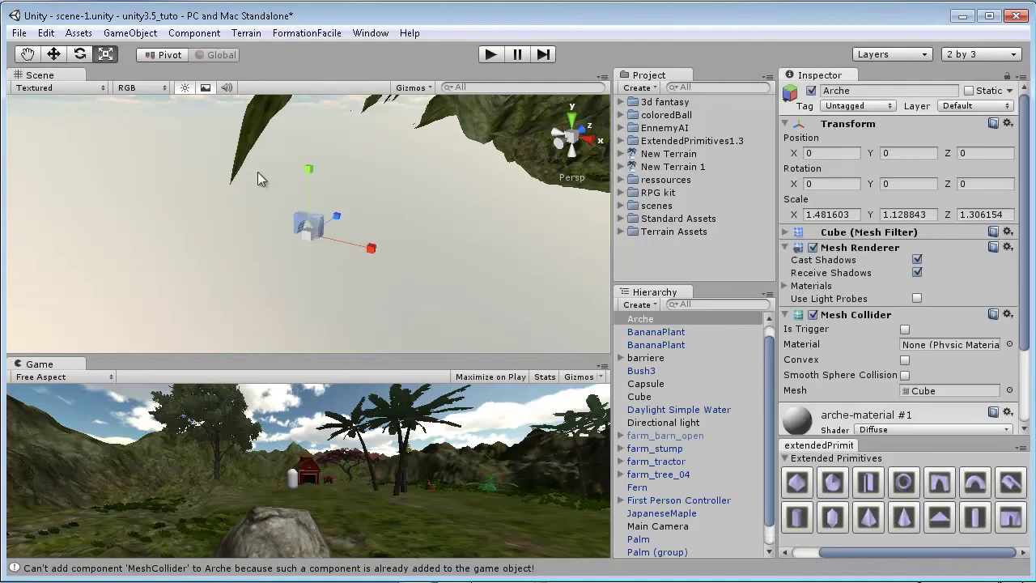
{"action": "key", "text": "w"}
{"action": "key", "text": "f"}
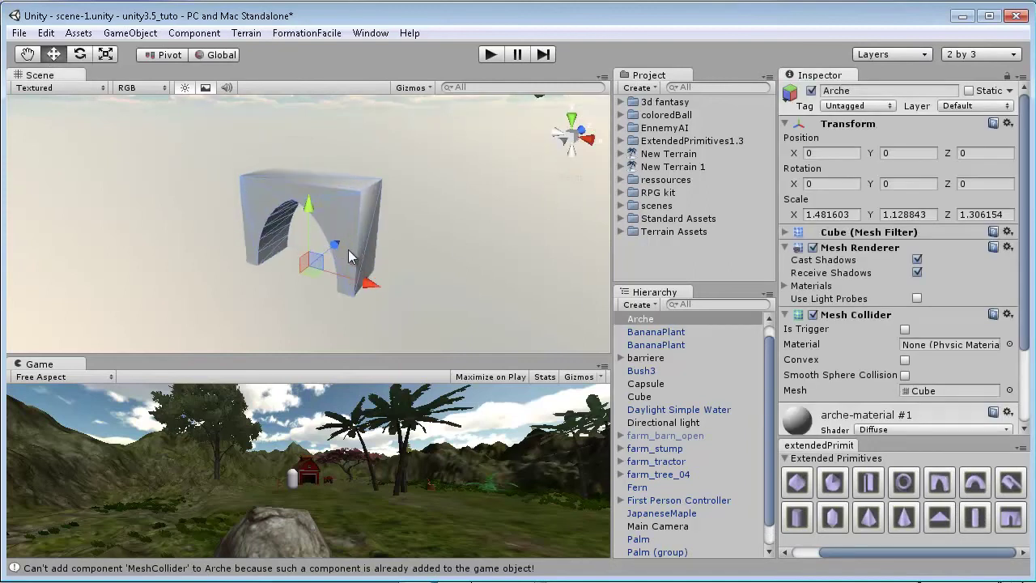
Create a Pipe object at the arch and rotate it so that its opening faces the viewer.
{"action": "left_click", "coordinate": [975, 518]}
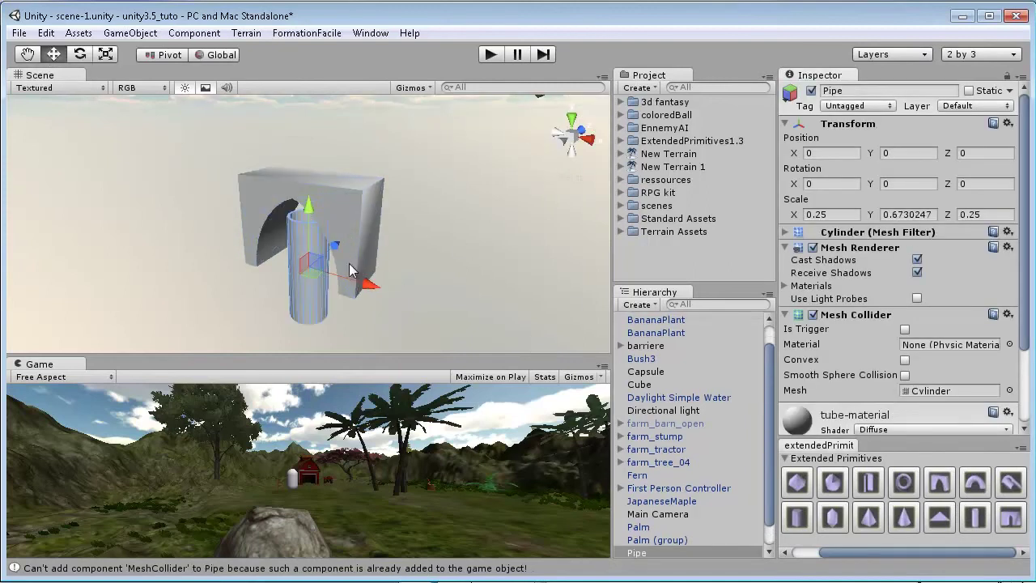
{"action": "left_click_drag", "start_coordinate": [331, 258], "coordinate": [257, 332]}
{"action": "key", "text": "e"}
{"action": "left_click_drag", "start_coordinate": [359, 294], "coordinate": [335, 274]}
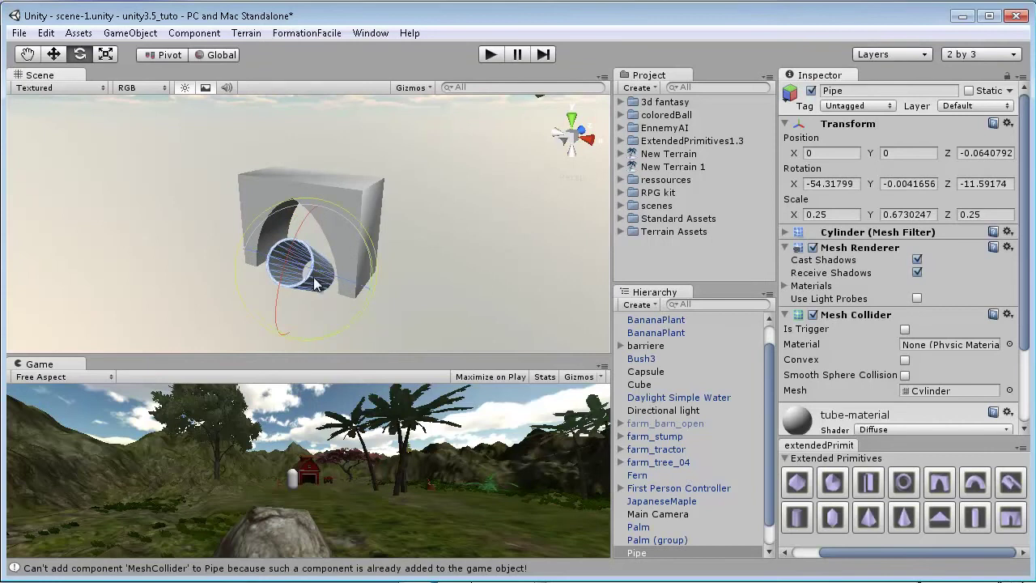
Delete the Pipe and the Arche from the scene.
{"action": "key", "text": "Delete"}
{"action": "left_click", "coordinate": [344, 228]}
{"action": "left_click_drag", "start_coordinate": [326, 245], "coordinate": [350, 295], "text": "alt"}
{"action": "key", "text": "Delete"}
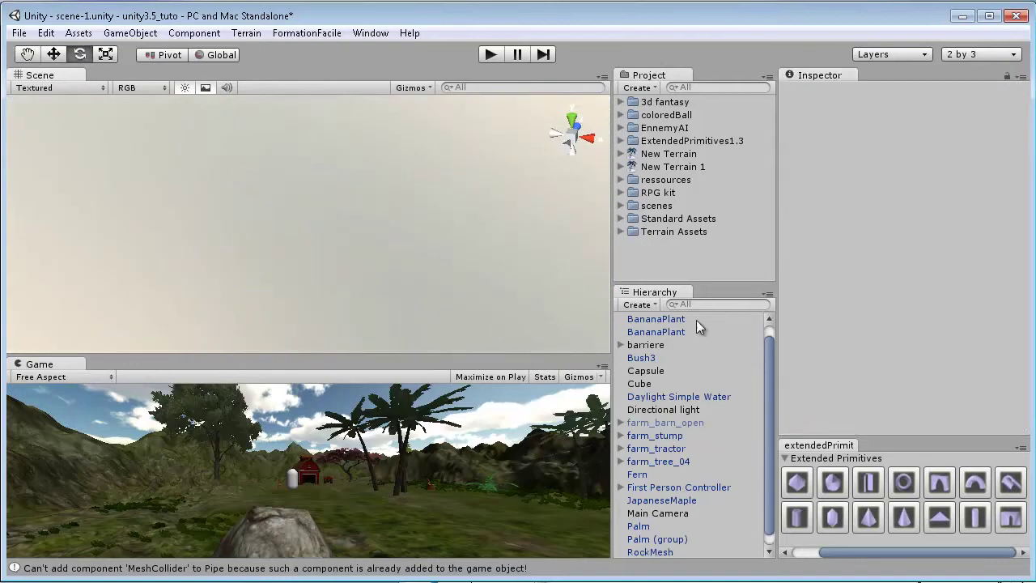
Return the scene view to the barriere fence and the capsule near the red barn.
{"action": "left_click_drag", "start_coordinate": [495, 257], "coordinate": [329, 233], "text": "alt"}
{"action": "left_click", "coordinate": [315, 206]}
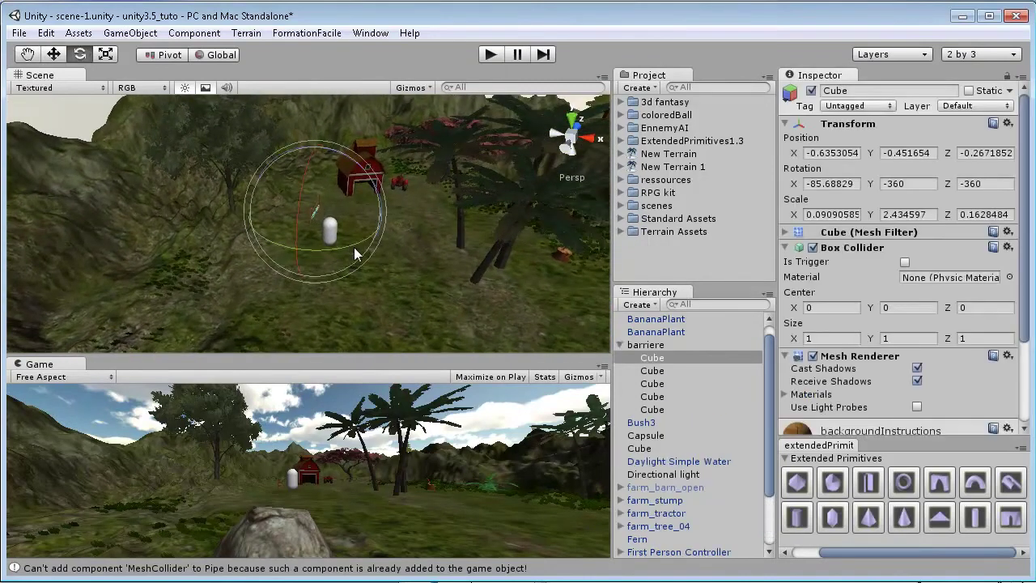
{"action": "key", "text": "f"}
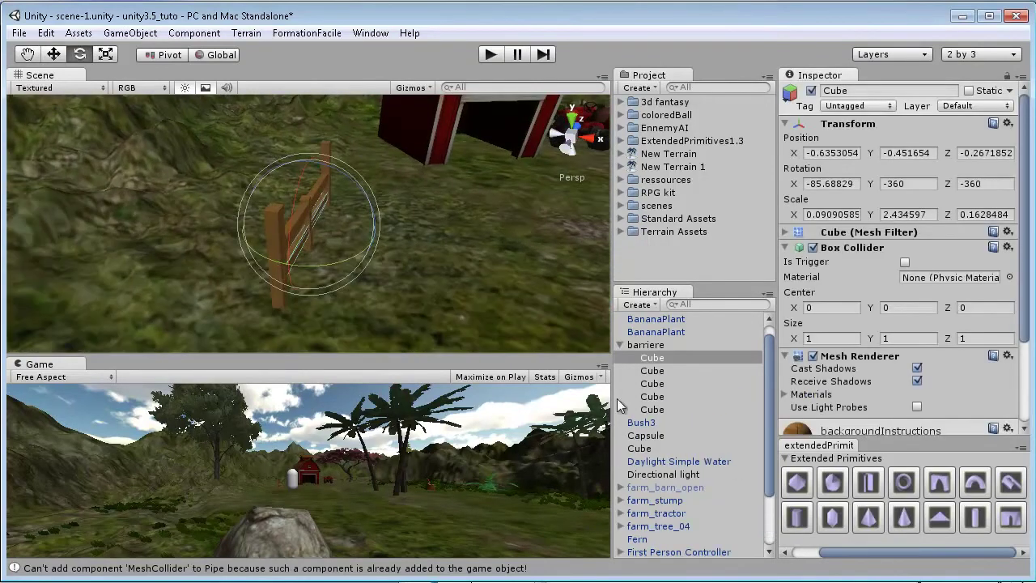
{"action": "left_click_drag", "start_coordinate": [477, 284], "coordinate": [661, 424], "text": "alt"}
{"action": "left_click", "coordinate": [396, 280]}
{"action": "scroll", "coordinate": [360, 266], "scroll_direction": "down", "scroll_amount": 6}
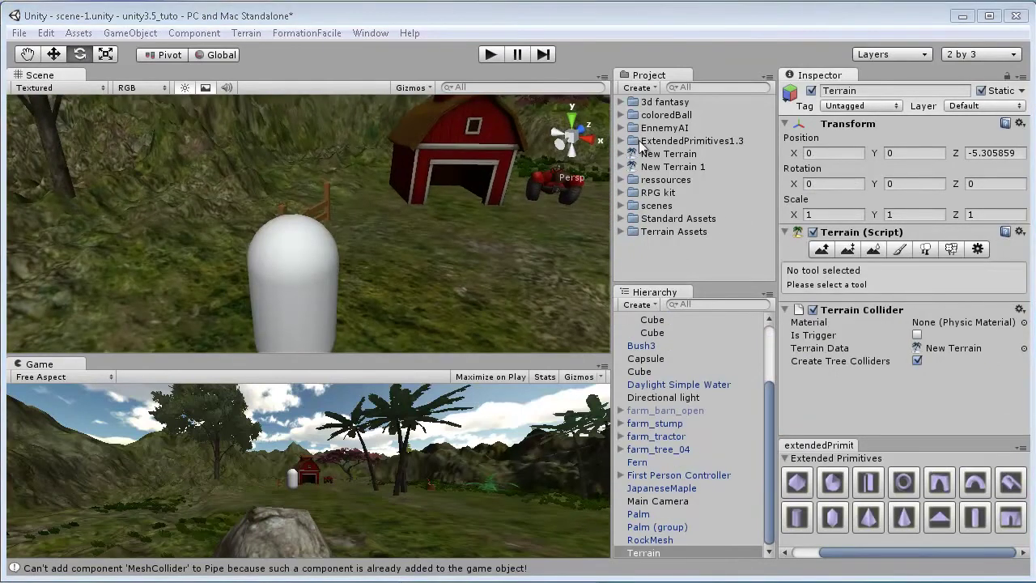
Create a folder named jeuBalle inside the scenes folder of the project.
{"action": "left_click", "coordinate": [675, 261]}
{"action": "left_click", "coordinate": [621, 205]}
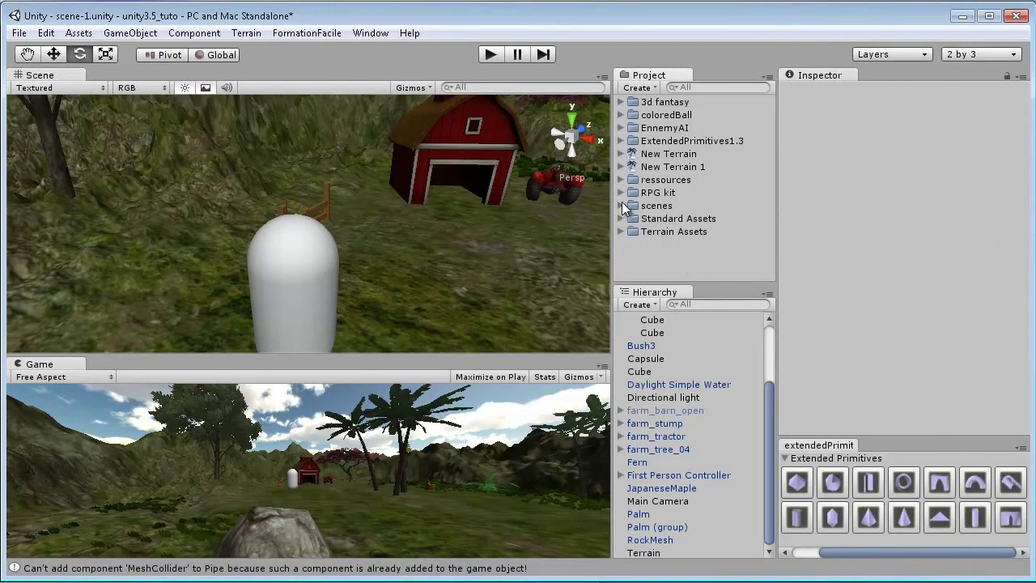
{"action": "left_click", "coordinate": [651, 206]}
{"action": "left_click", "coordinate": [646, 87]}
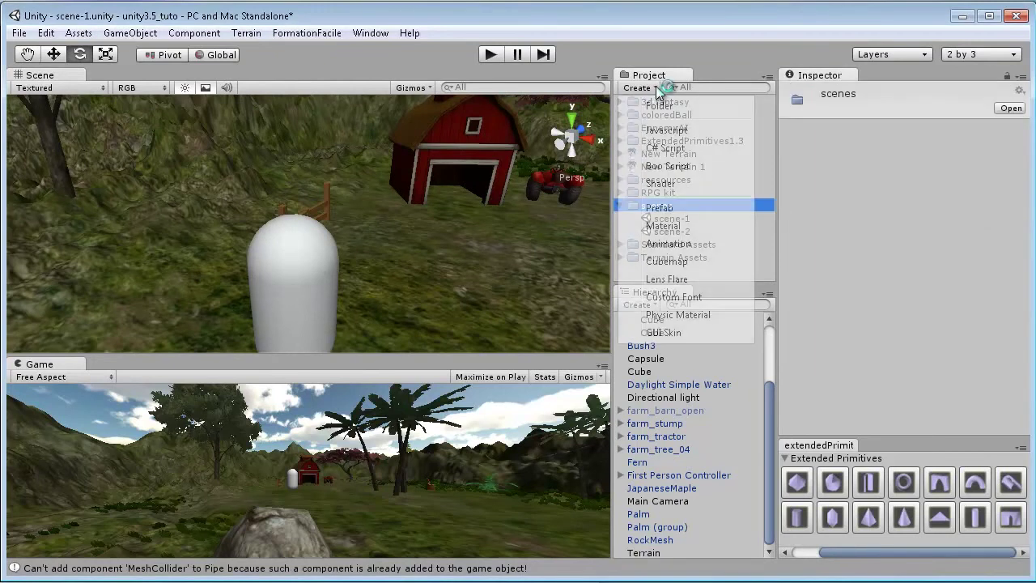
{"action": "left_click", "coordinate": [659, 107]}
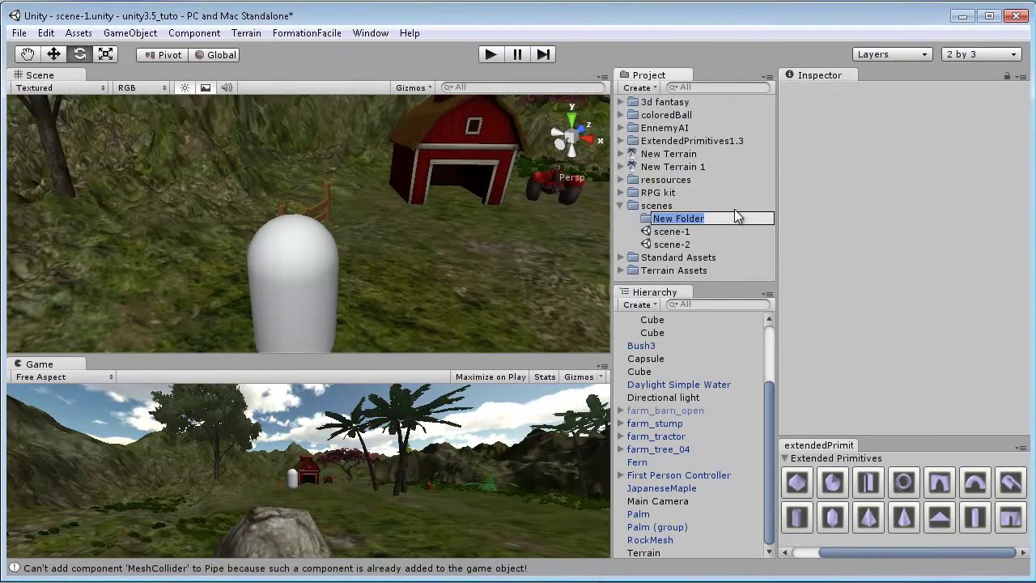
{"action": "type", "text": "jeuBalle"}
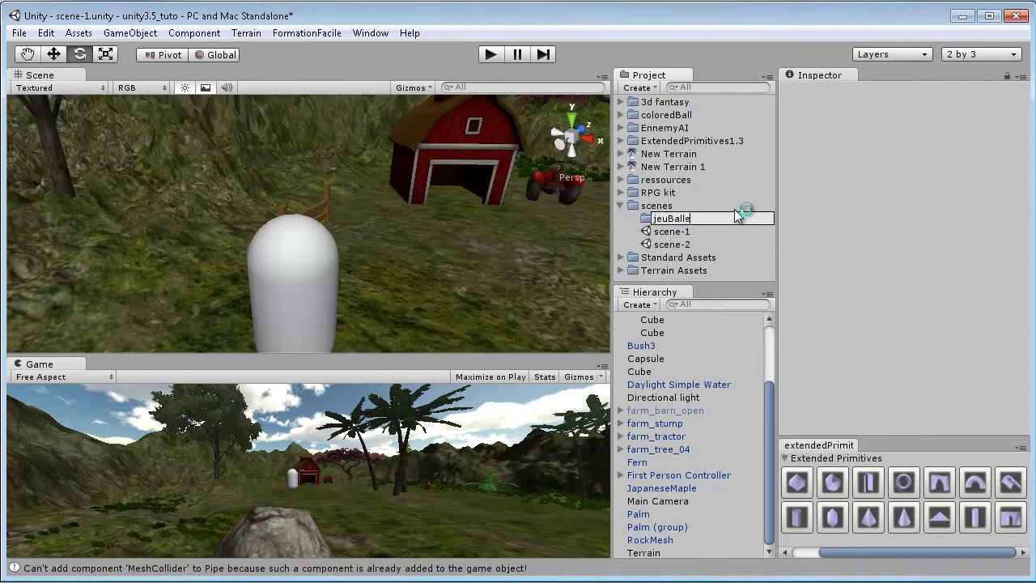
{"action": "key", "text": "Return"}
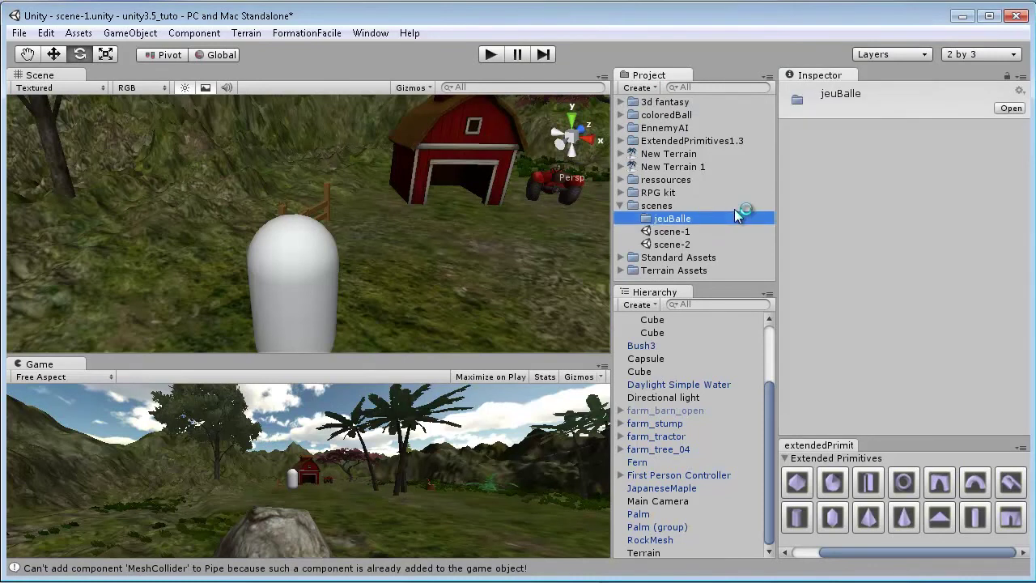
Create a new empty scene.
{"action": "left_click", "coordinate": [19, 34]}
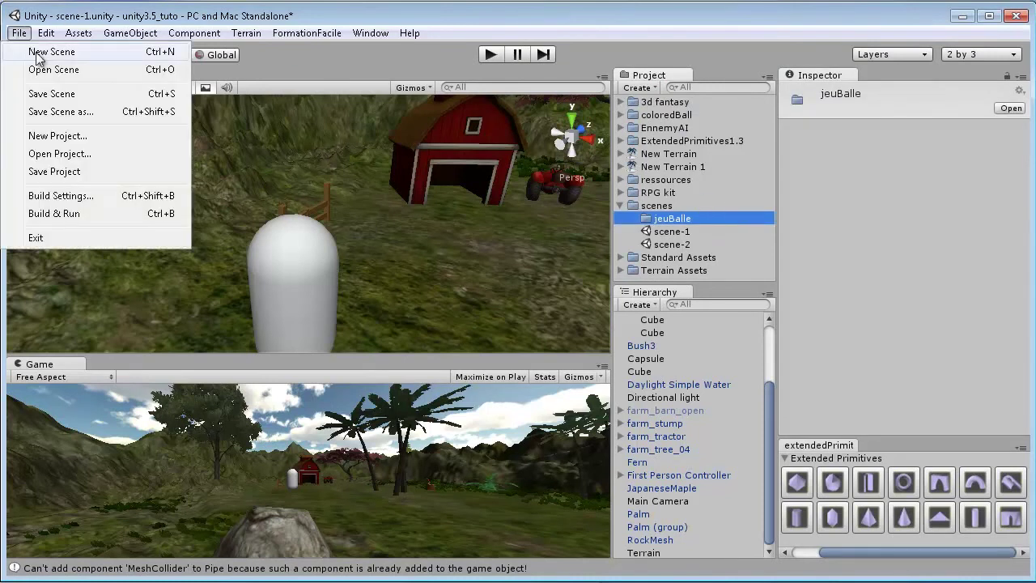
{"action": "left_click", "coordinate": [41, 52]}
{"action": "left_click", "coordinate": [331, 249]}
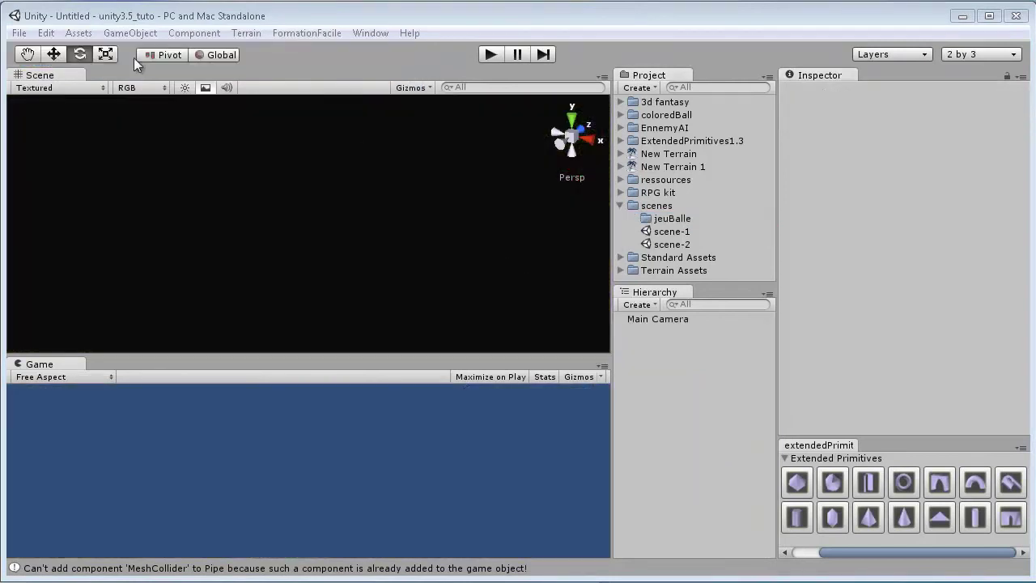
Save the scene as lvl1 in the jeuBalle folder inside scenes and select it in the project.
{"action": "left_click", "coordinate": [20, 32]}
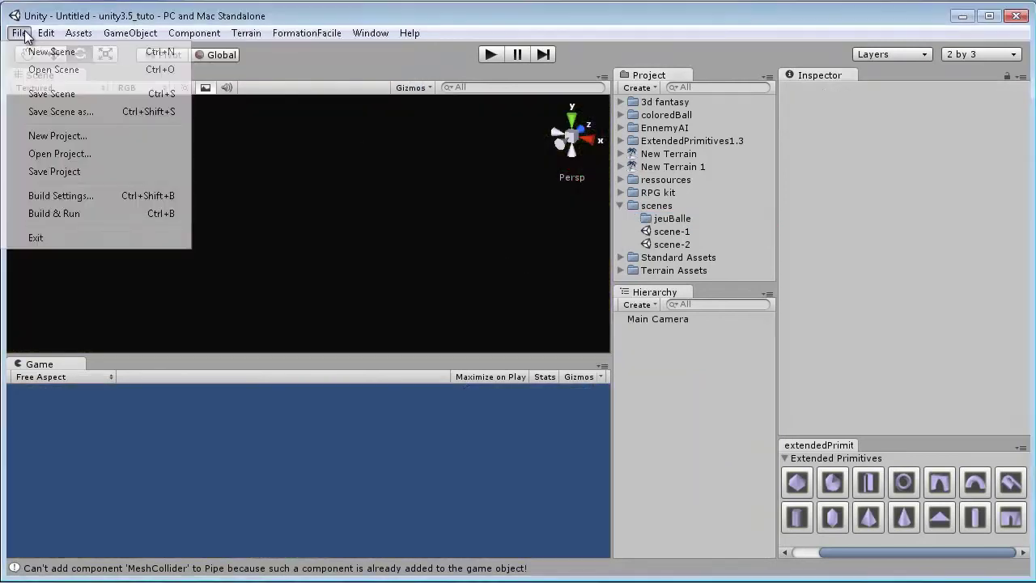
{"action": "left_click", "coordinate": [78, 112]}
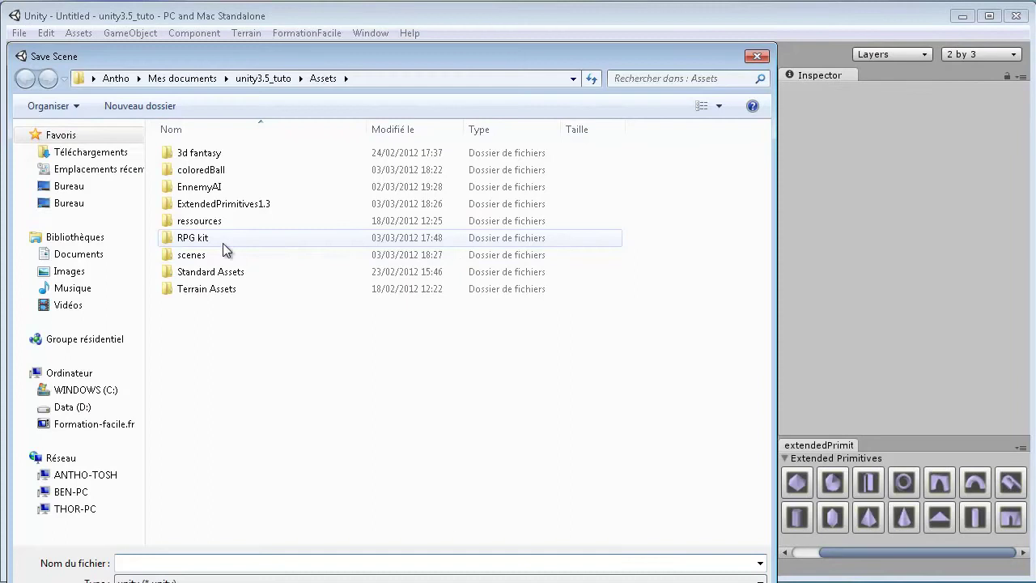
{"action": "double_click", "coordinate": [217, 252]}
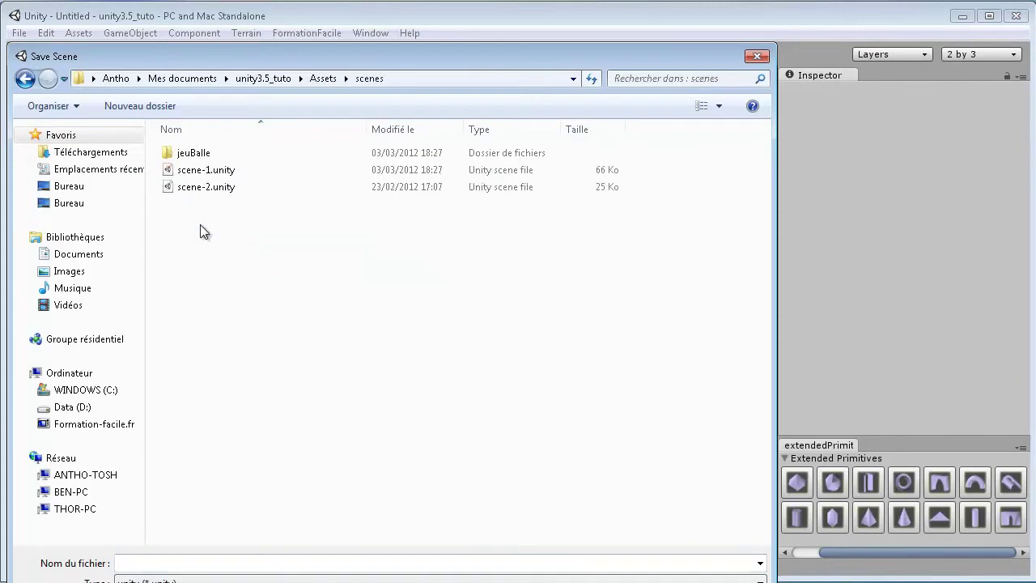
{"action": "double_click", "coordinate": [194, 153]}
{"action": "left_click", "coordinate": [182, 562]}
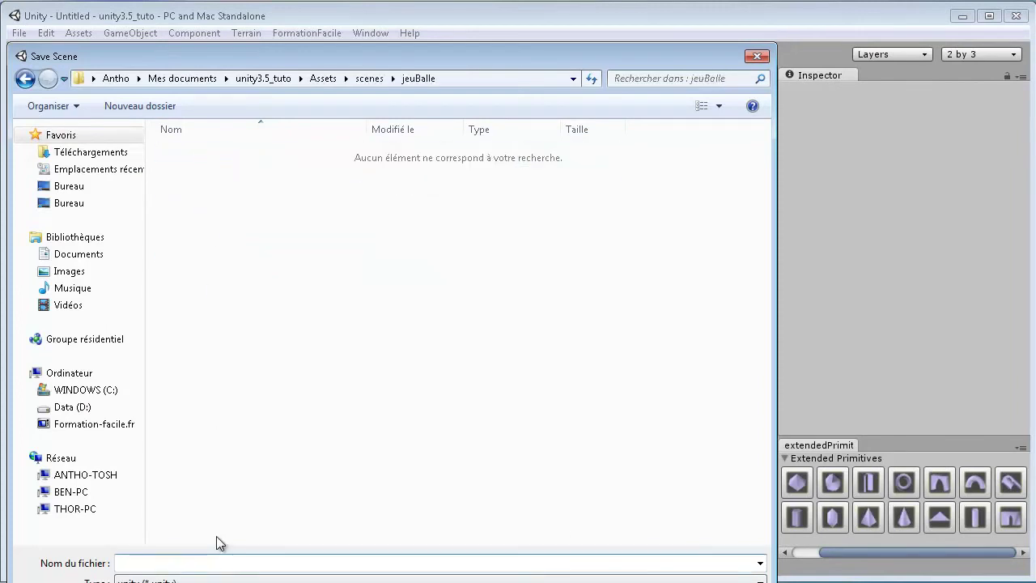
{"action": "type", "text": "lvl1"}
{"action": "key", "text": "Return"}
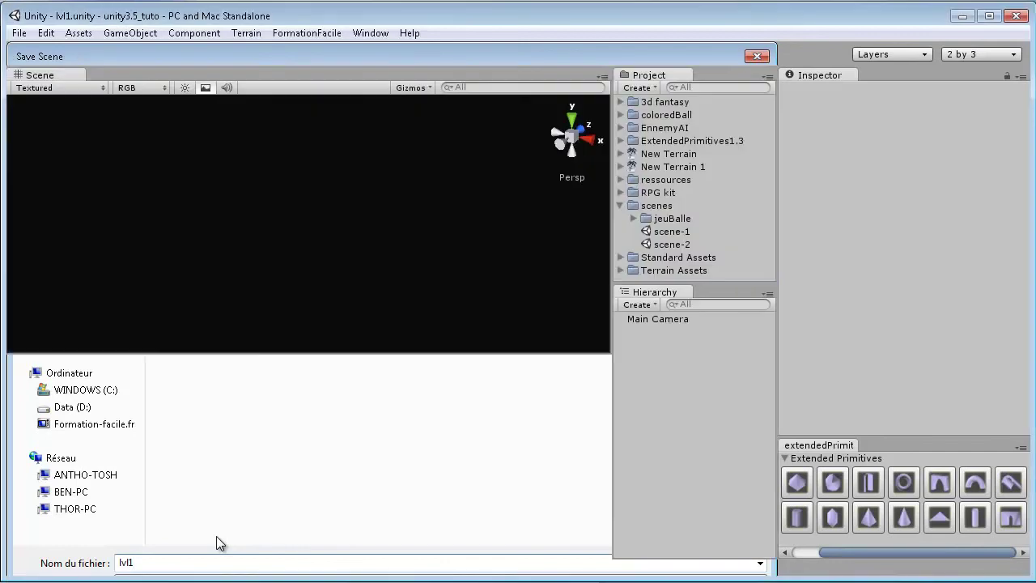
{"action": "left_click", "coordinate": [634, 219]}
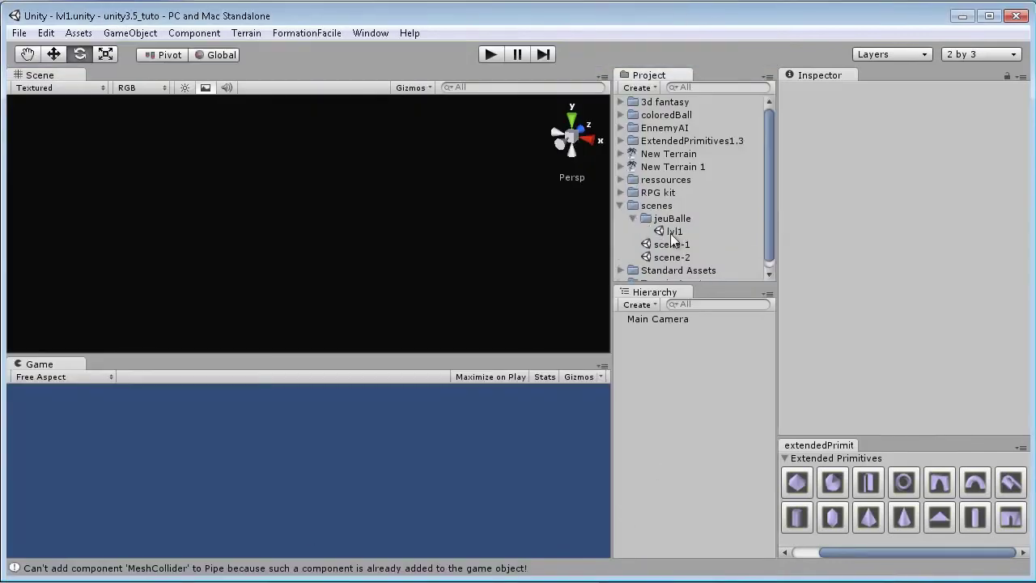
{"action": "left_click", "coordinate": [671, 233]}
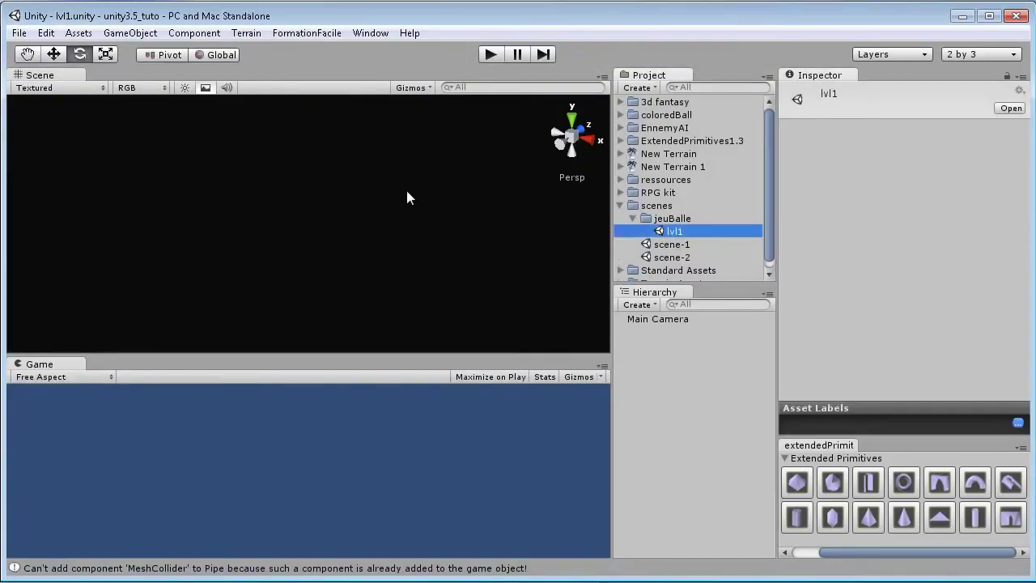
Add a directional light to the scene and raise it to a Y position of about 33.7.
{"action": "left_click", "coordinate": [479, 235]}
{"action": "left_click", "coordinate": [133, 33]}
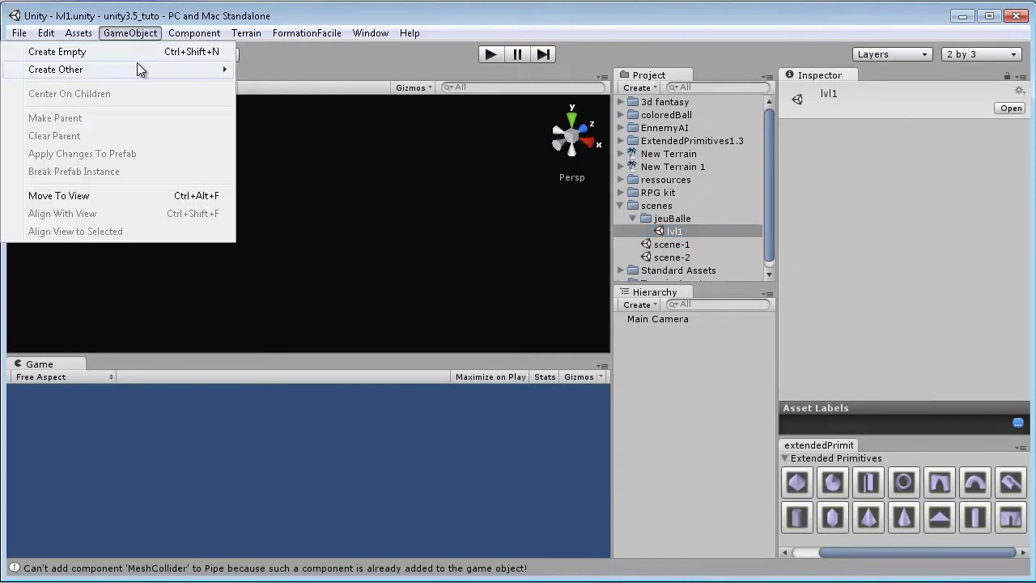
{"action": "mouse_move", "coordinate": [137, 66]}
{"action": "left_click", "coordinate": [284, 166]}
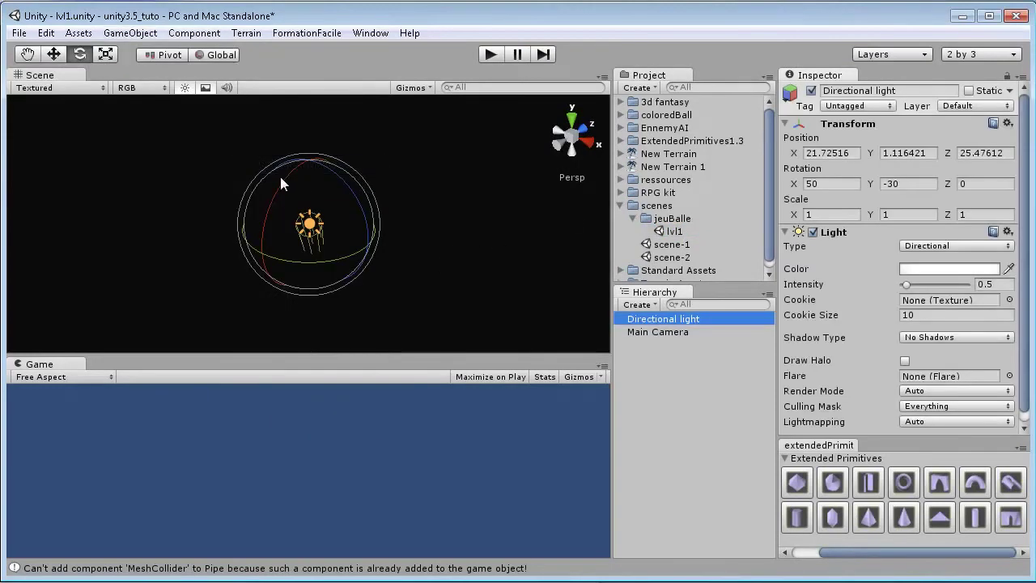
{"action": "left_click", "coordinate": [53, 53]}
{"action": "left_click_drag", "start_coordinate": [314, 178], "coordinate": [316, 93]}
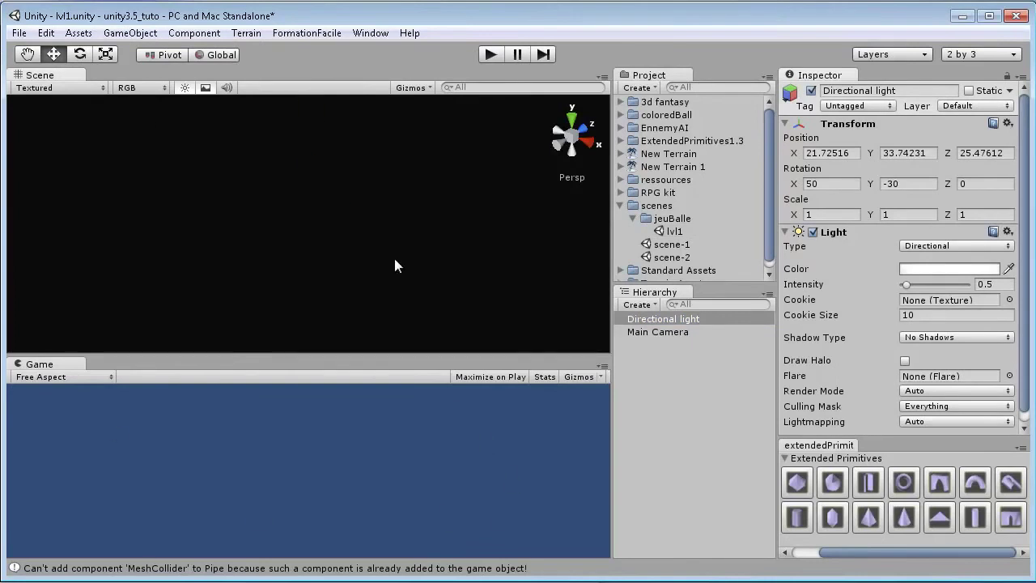
{"action": "right_click_drag", "start_coordinate": [395, 259], "coordinate": [363, 273]}
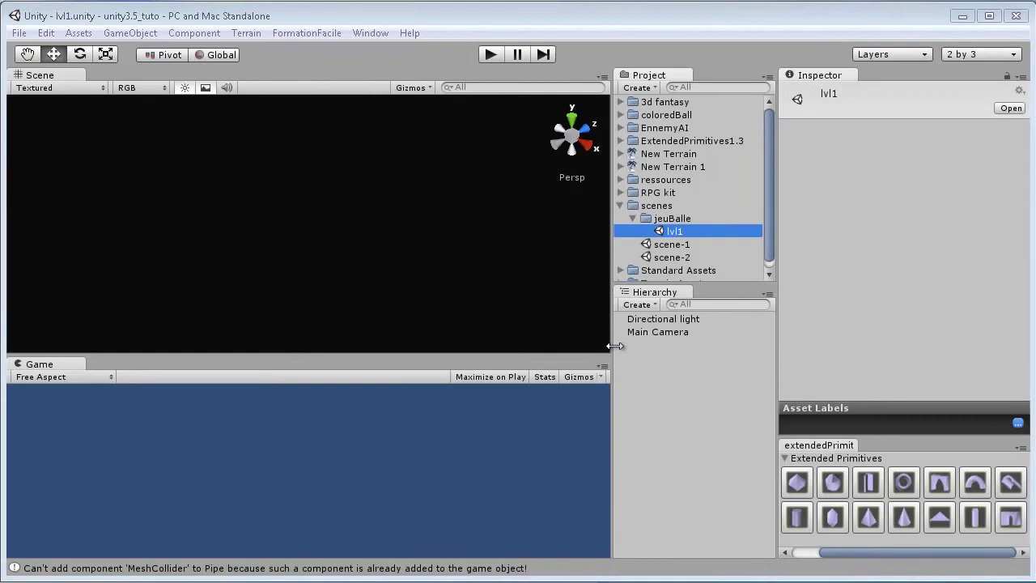
Enlarge the scene view and add a cube flattened to a Y scale of 0.1.
{"action": "left_click_drag", "start_coordinate": [615, 345], "coordinate": [626, 388]}
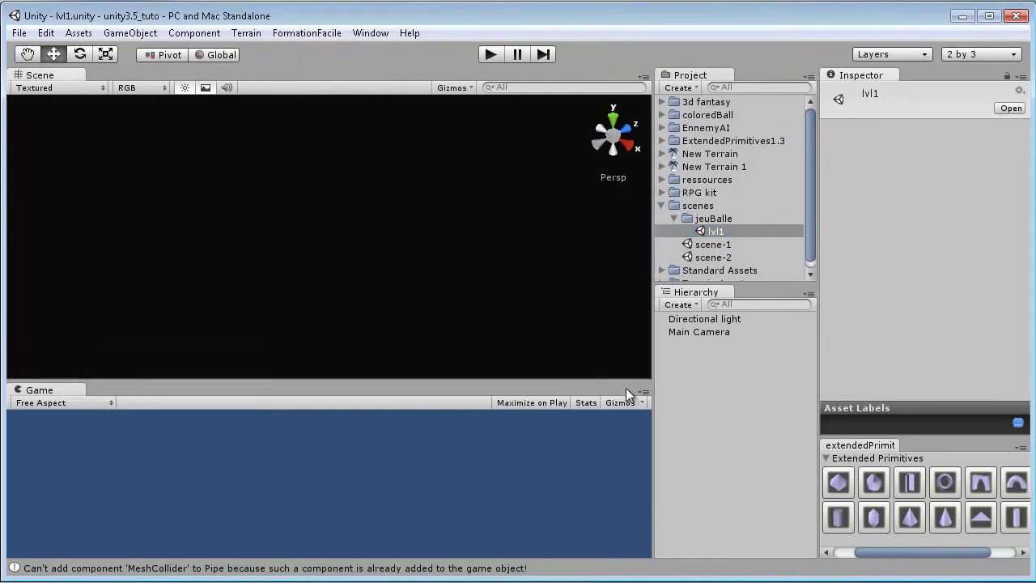
{"action": "left_click", "coordinate": [131, 34]}
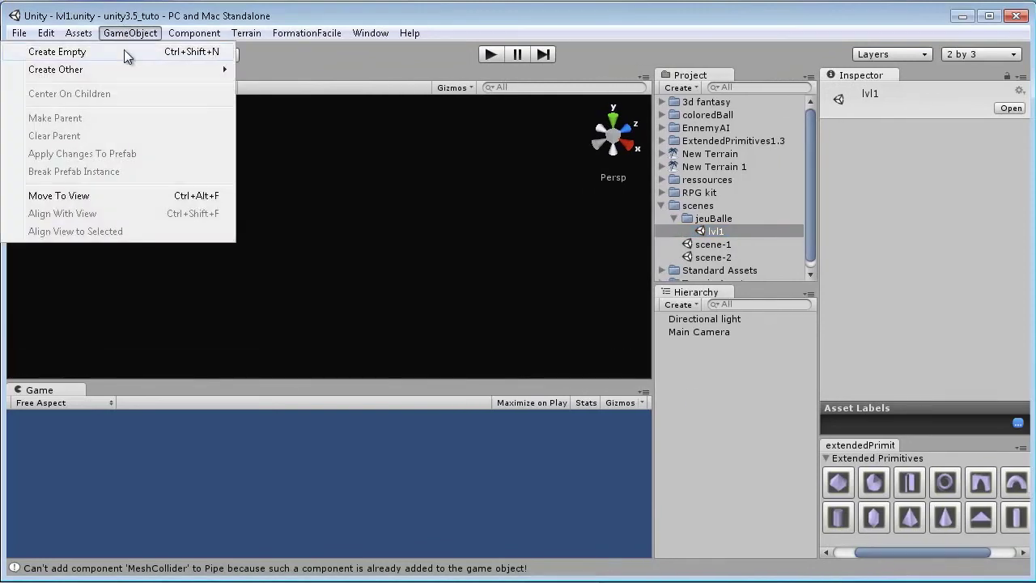
{"action": "mouse_move", "coordinate": [118, 69]}
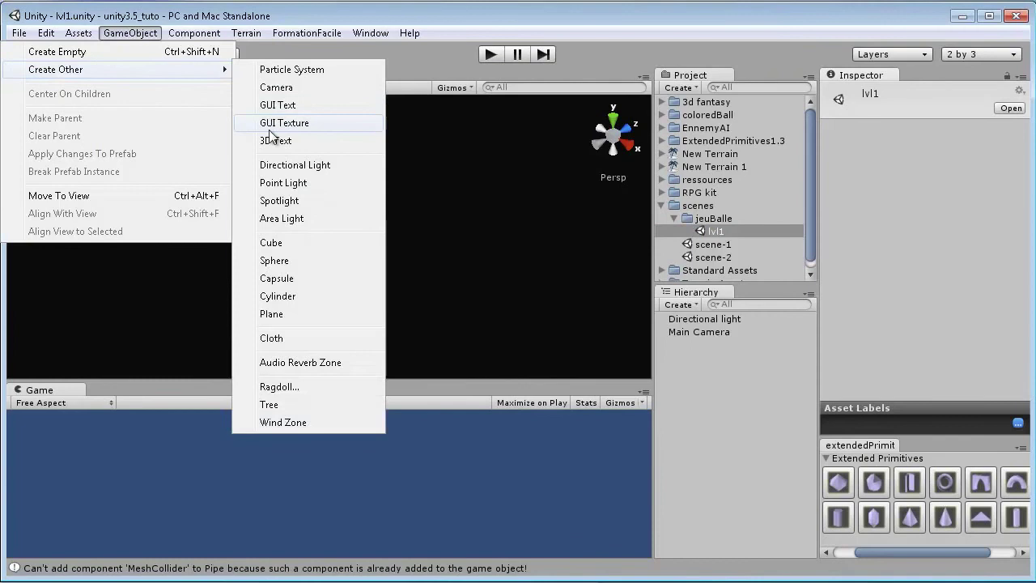
{"action": "left_click", "coordinate": [285, 242]}
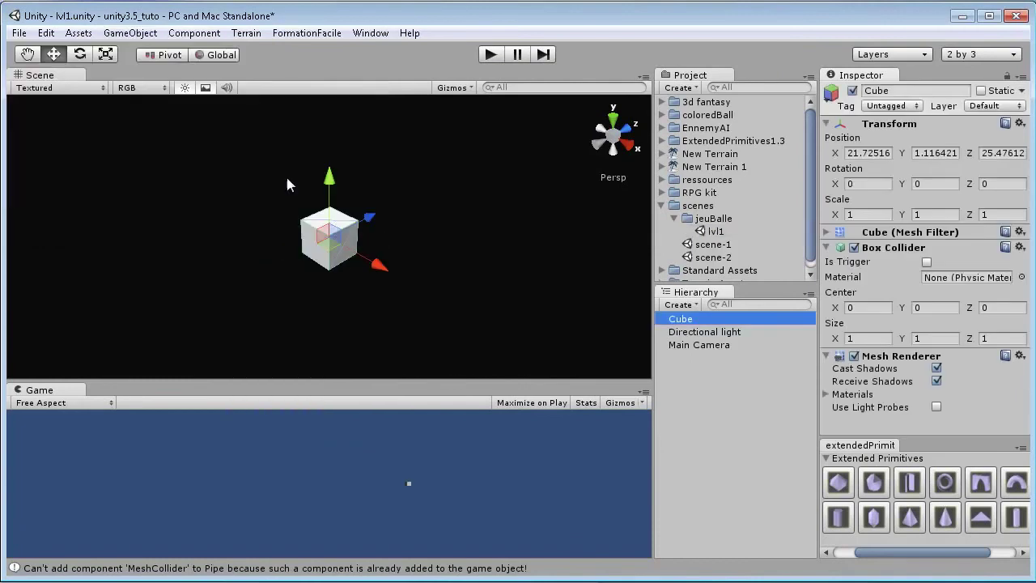
{"action": "key", "text": "r"}
{"action": "left_click_drag", "start_coordinate": [328, 177], "coordinate": [338, 233]}
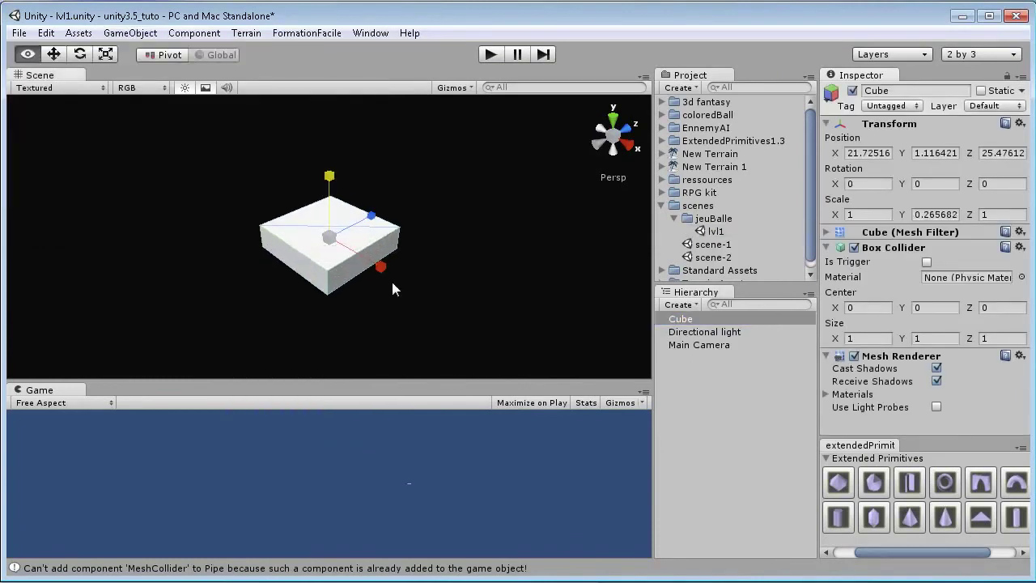
{"action": "left_click_drag", "start_coordinate": [391, 278], "coordinate": [543, 197], "text": "alt"}
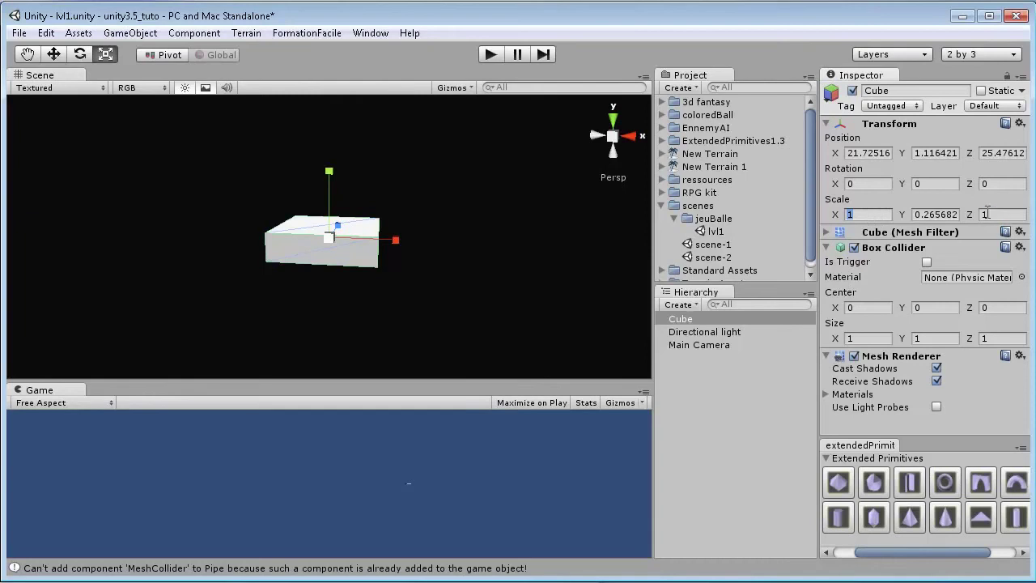
{"action": "left_click", "coordinate": [942, 214]}
{"action": "type", "text": ".1"}
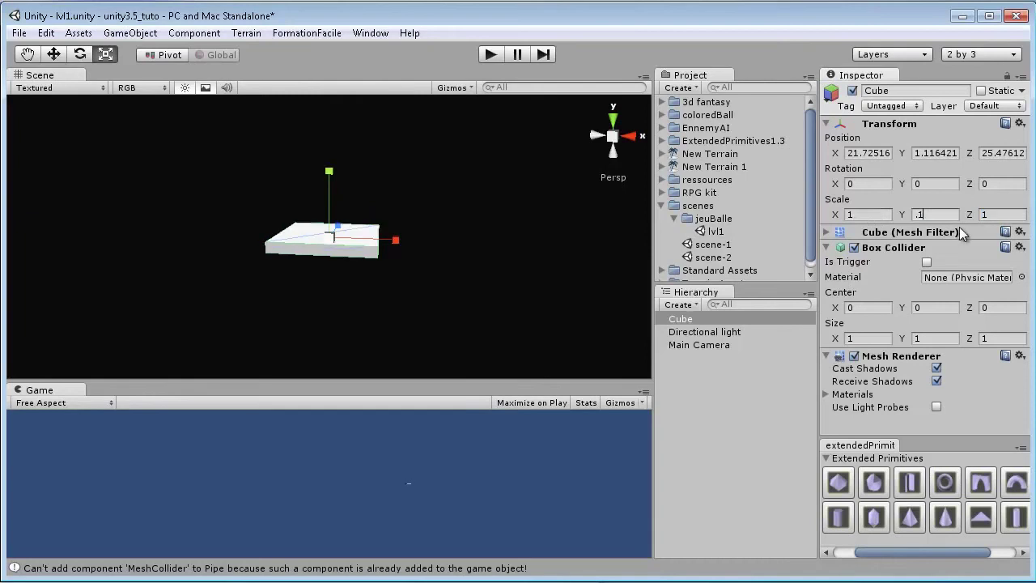
{"action": "left_click_drag", "start_coordinate": [453, 260], "coordinate": [308, 357], "text": "alt"}
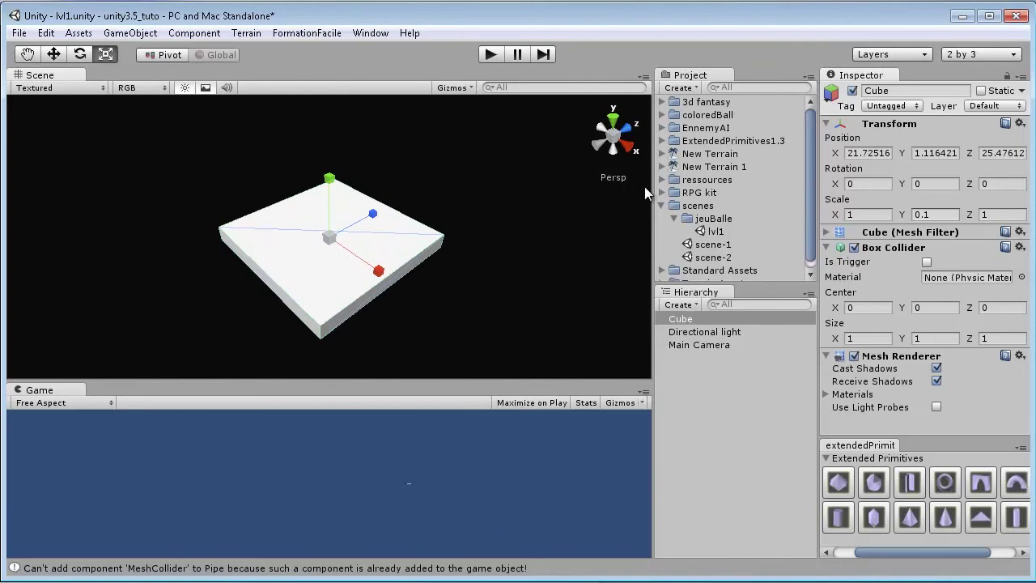
Apply the ground1_ texture from the Tex folder of coloredBall to the flattened cube.
{"action": "left_click", "coordinate": [662, 205]}
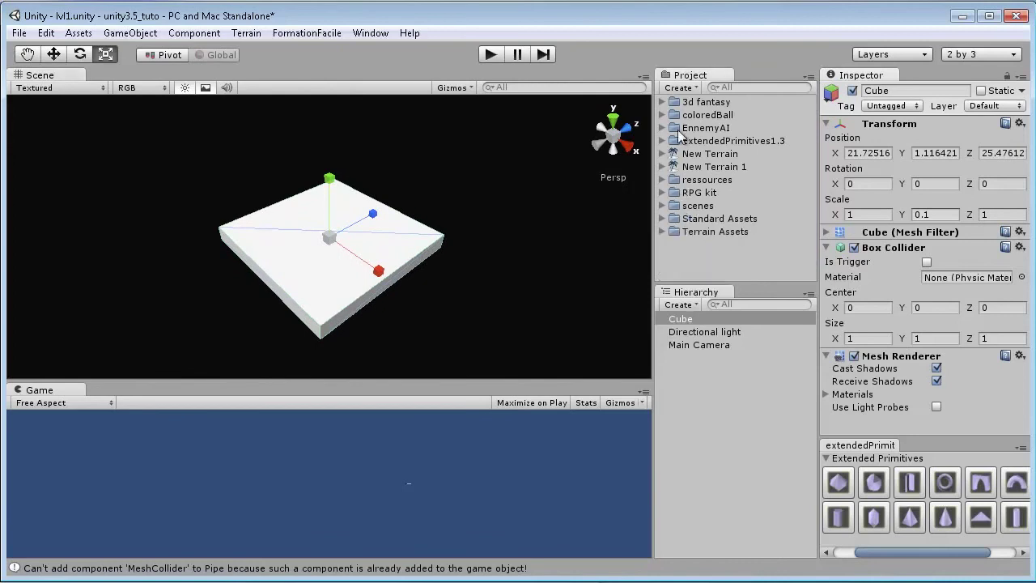
{"action": "left_click", "coordinate": [662, 115]}
{"action": "left_click", "coordinate": [675, 140]}
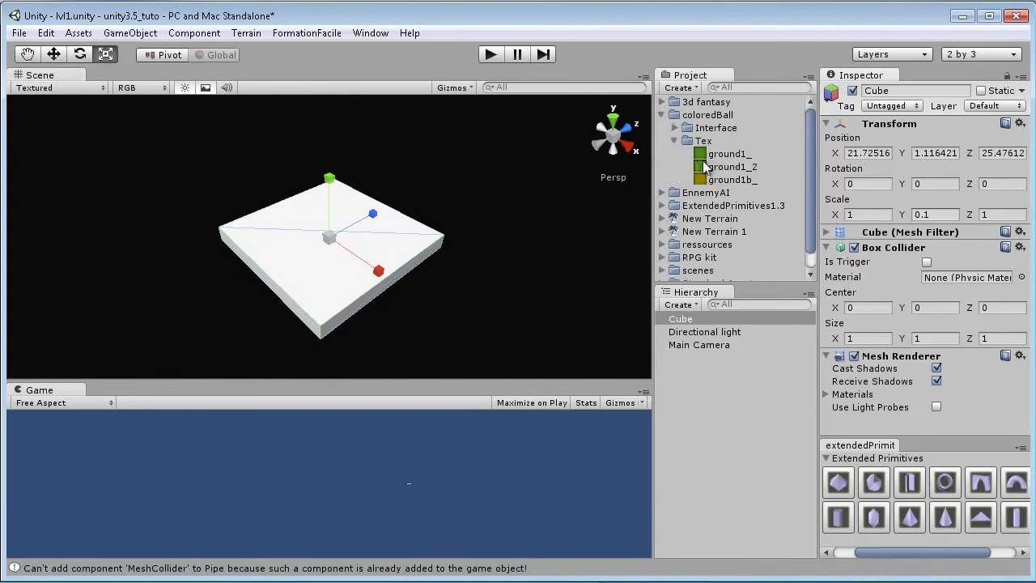
{"action": "left_click_drag", "start_coordinate": [714, 161], "coordinate": [564, 164]}
{"action": "left_click_drag", "start_coordinate": [337, 261], "coordinate": [331, 256]}
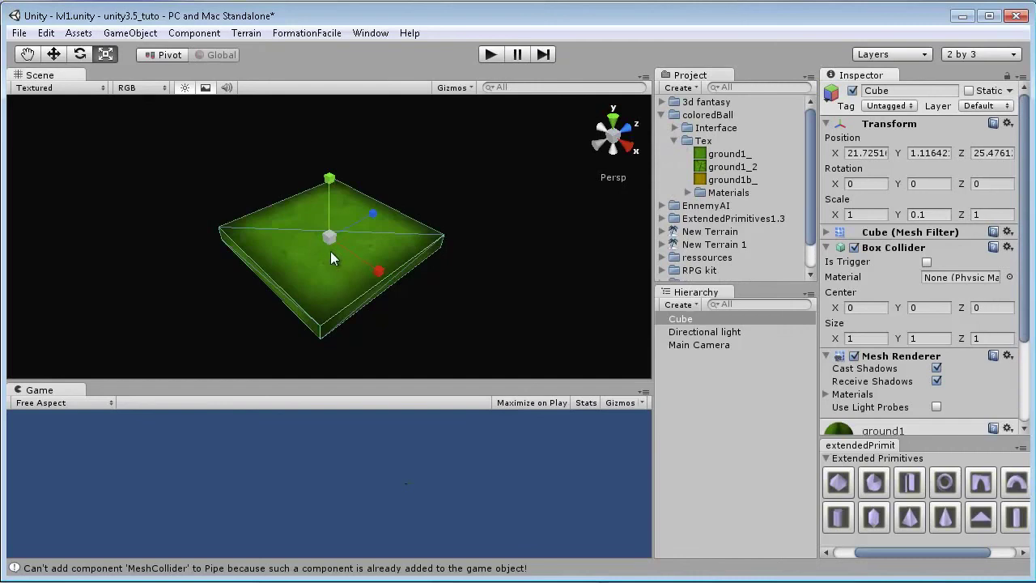
{"action": "left_click", "coordinate": [702, 378]}
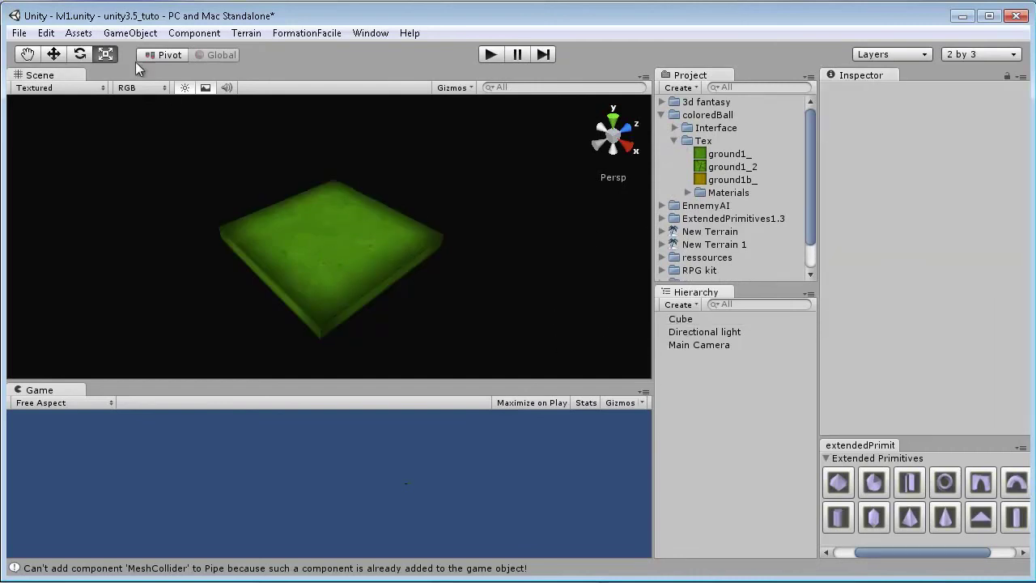
Create a new prefab named SolF in the project.
{"action": "left_click_drag", "start_coordinate": [623, 377], "coordinate": [572, 337], "text": "alt"}
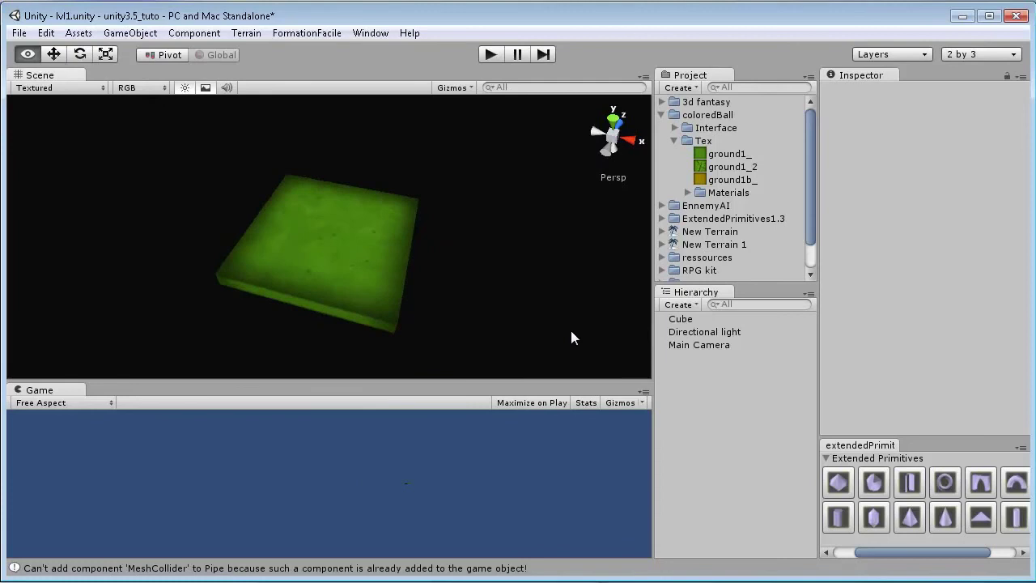
{"action": "left_click_drag", "start_coordinate": [486, 270], "coordinate": [363, 229], "text": "alt"}
{"action": "left_click", "coordinate": [308, 246]}
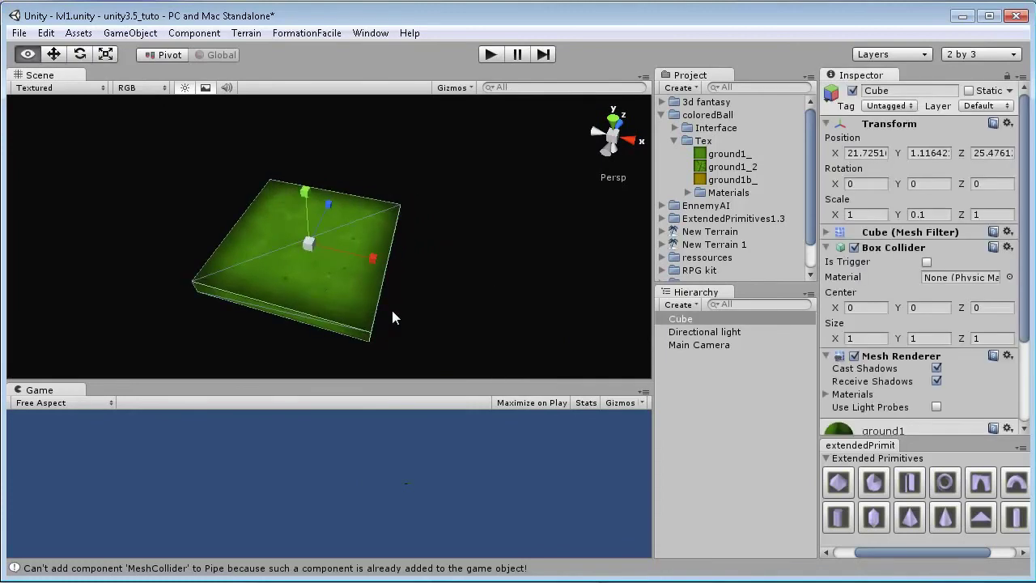
{"action": "left_click_drag", "start_coordinate": [391, 310], "coordinate": [473, 248], "text": "alt"}
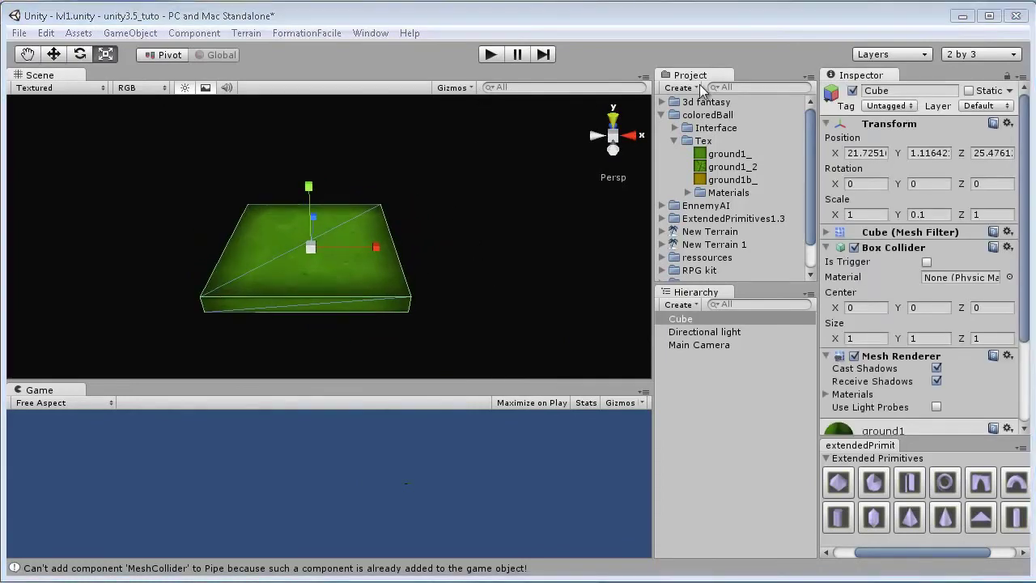
{"action": "left_click", "coordinate": [680, 87]}
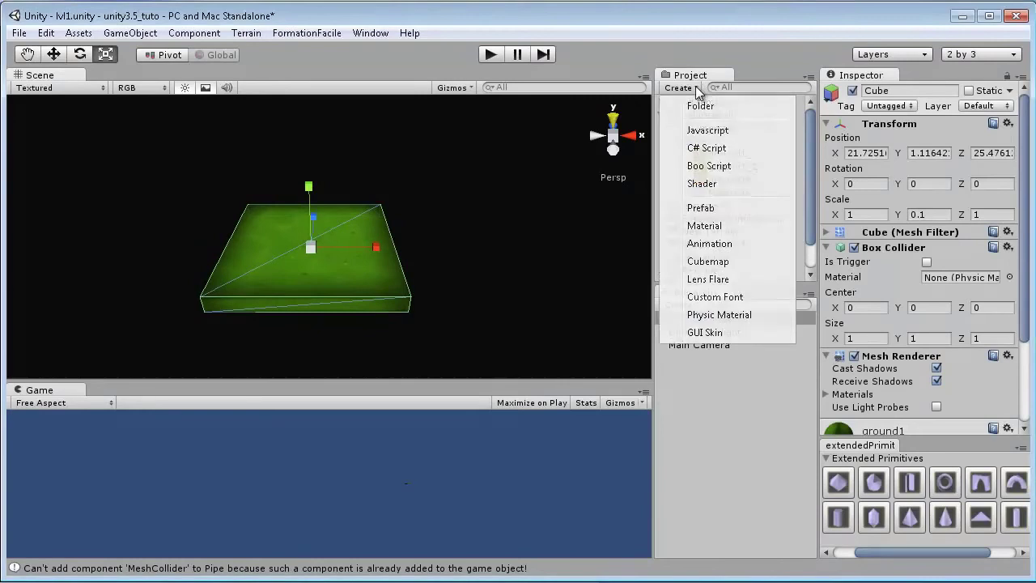
{"action": "left_click", "coordinate": [701, 207]}
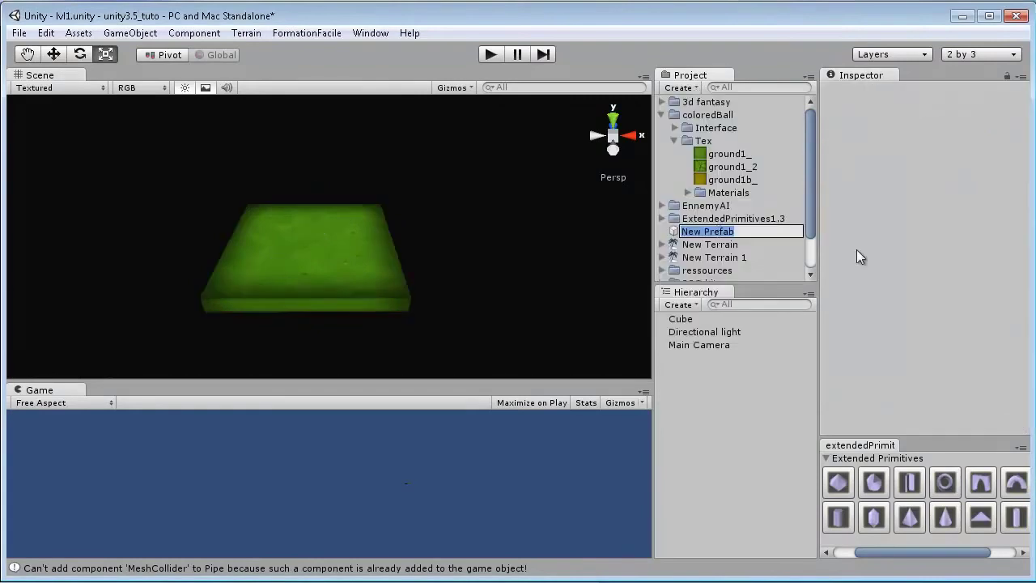
{"action": "type", "text": "so"}
{"action": "key", "text": "BackSpace"}
{"action": "key", "text": "BackSpace"}
{"action": "type", "text": "onc"}
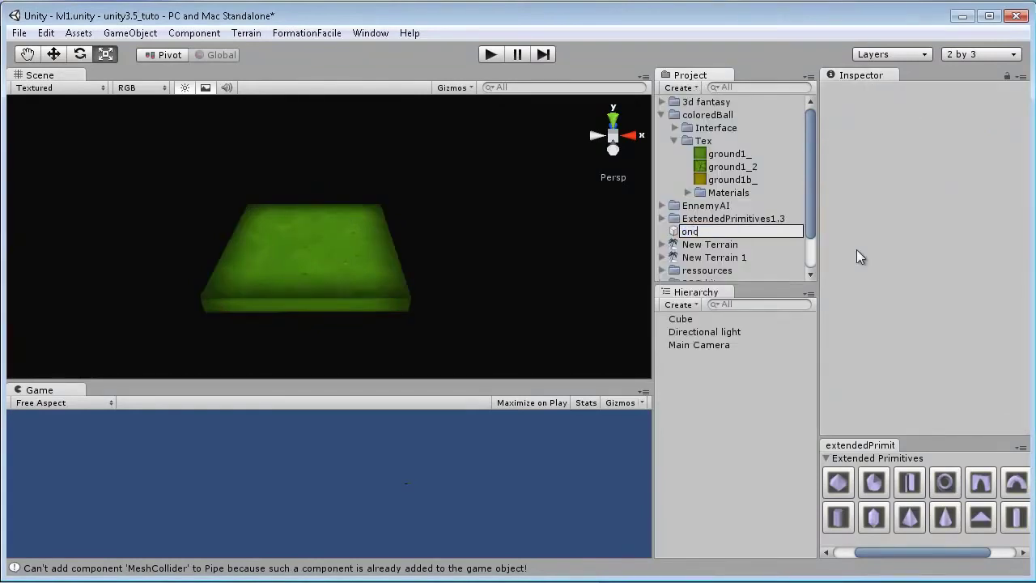
{"action": "key", "text": "BackSpace"}
{"action": "type", "text": "Solf"}
{"action": "key", "text": "Return"}
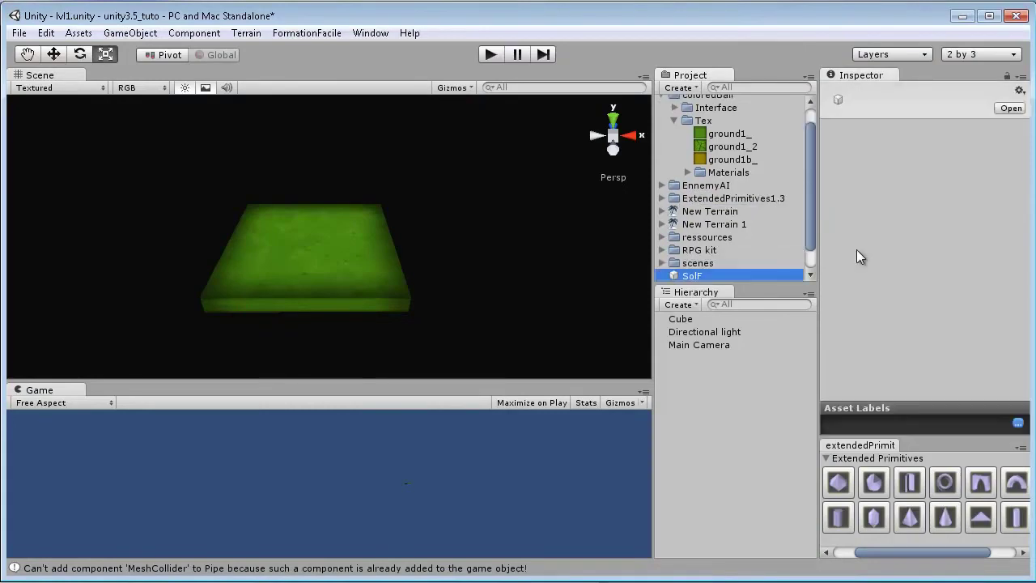
Assign the textured cube from the hierarchy to the SolF prefab.
{"action": "scroll", "coordinate": [684, 267], "scroll_direction": "down", "scroll_amount": 1}
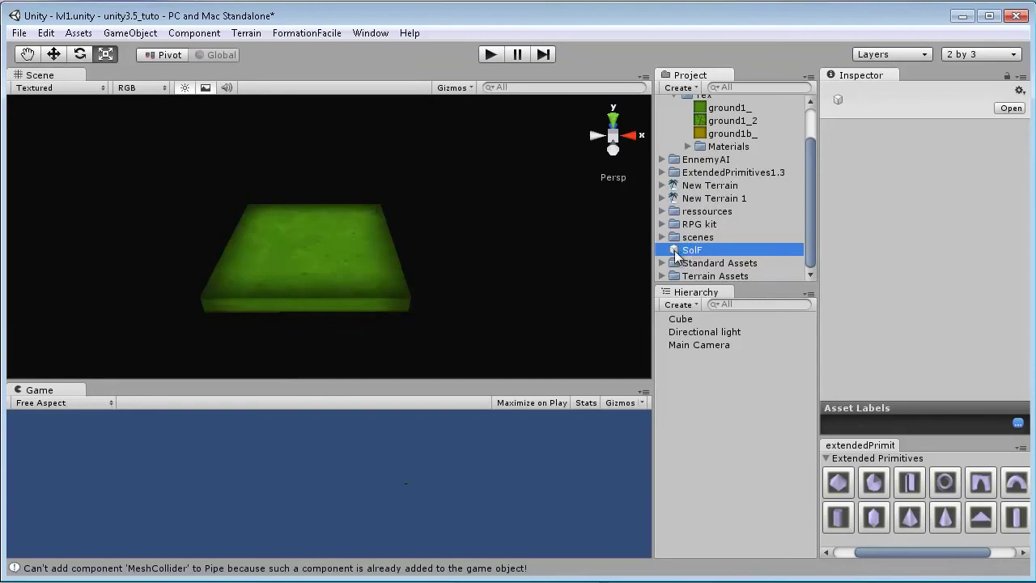
{"action": "left_click", "coordinate": [677, 252]}
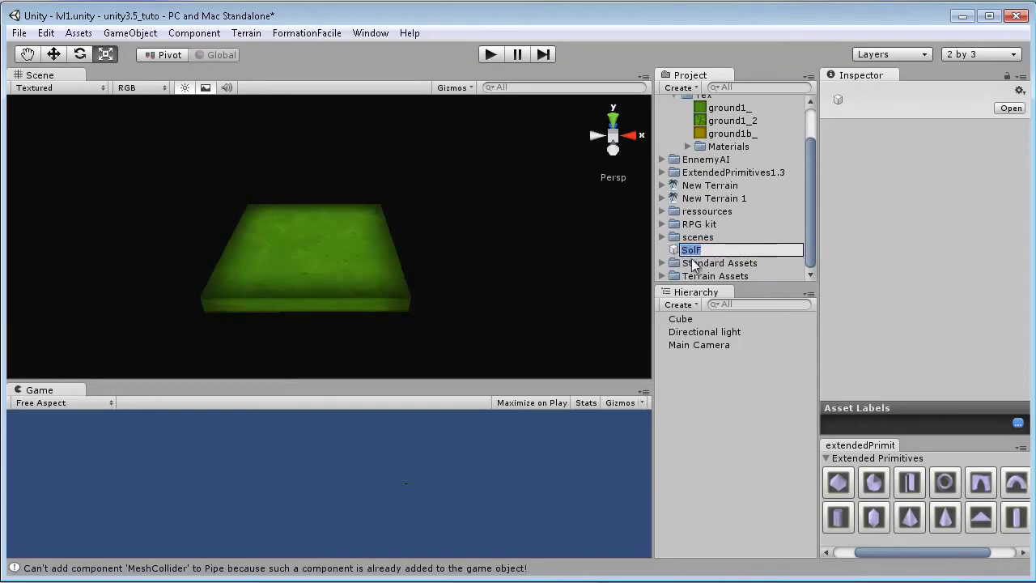
{"action": "key", "text": "Return"}
{"action": "left_click", "coordinate": [680, 319]}
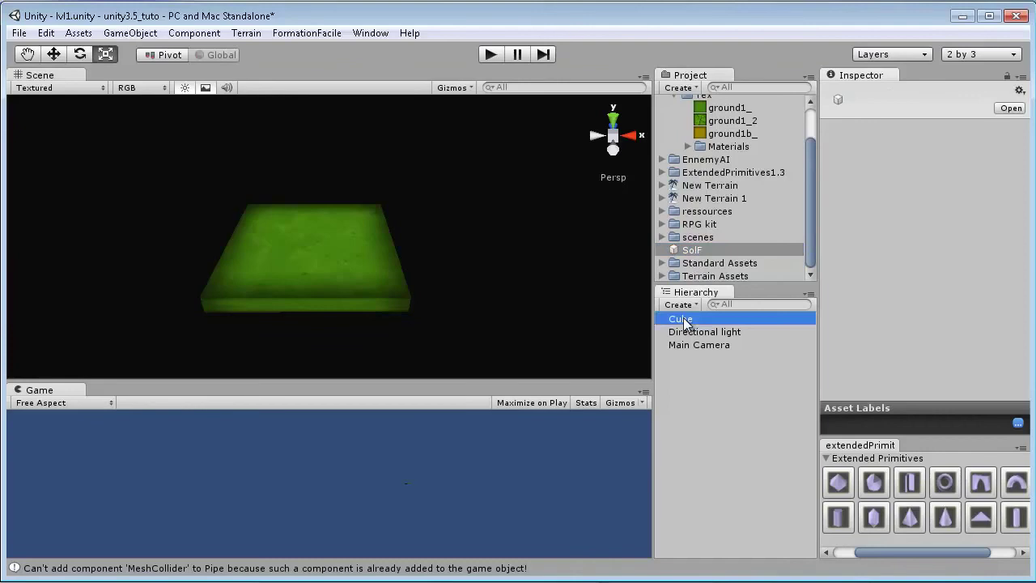
{"action": "left_click_drag", "start_coordinate": [684, 322], "coordinate": [561, 237]}
Place two instances of the SolF prefab in the scene beside the original cube.
{"action": "left_click", "coordinate": [677, 252]}
{"action": "left_click_drag", "start_coordinate": [436, 255], "coordinate": [382, 252]}
{"action": "left_click_drag", "start_coordinate": [676, 252], "coordinate": [453, 270]}
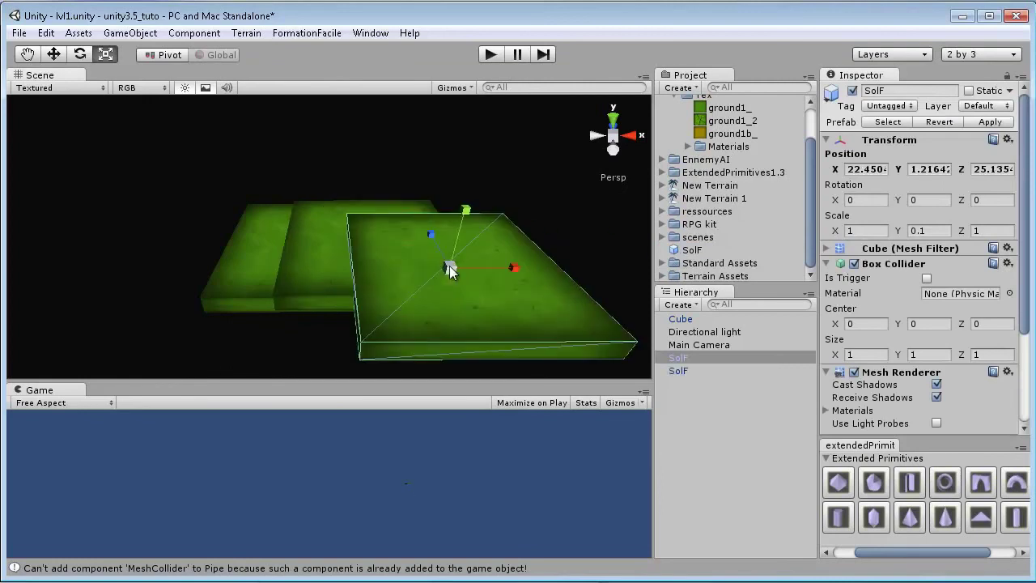
Delete both SolF instances from the scene, keeping the original cube.
{"action": "key", "text": "Delete"}
{"action": "left_click", "coordinate": [401, 243]}
{"action": "key", "text": "Delete"}
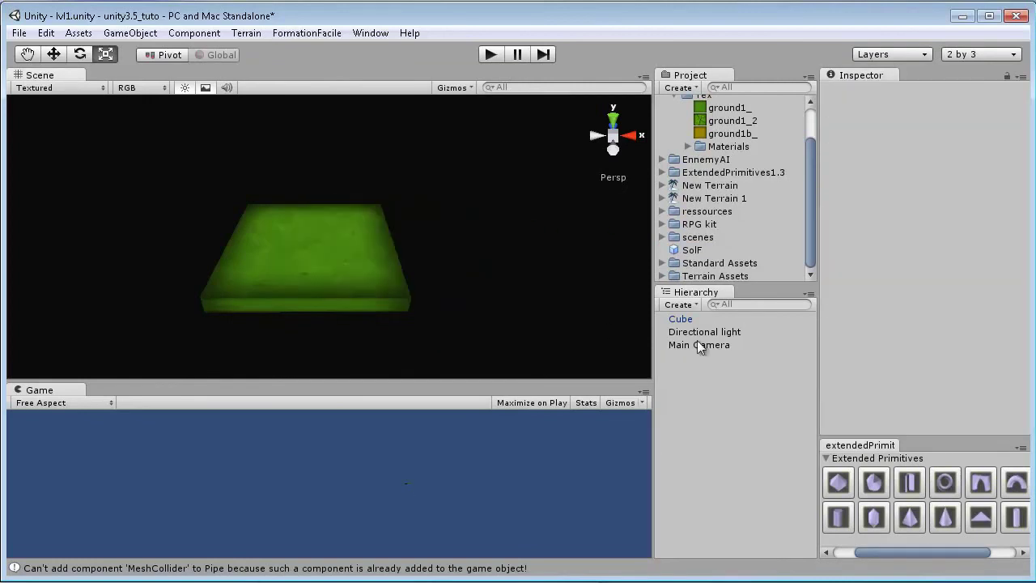
Assign the red diamond scene icon to the SolF prefab.
{"action": "left_click", "coordinate": [686, 251]}
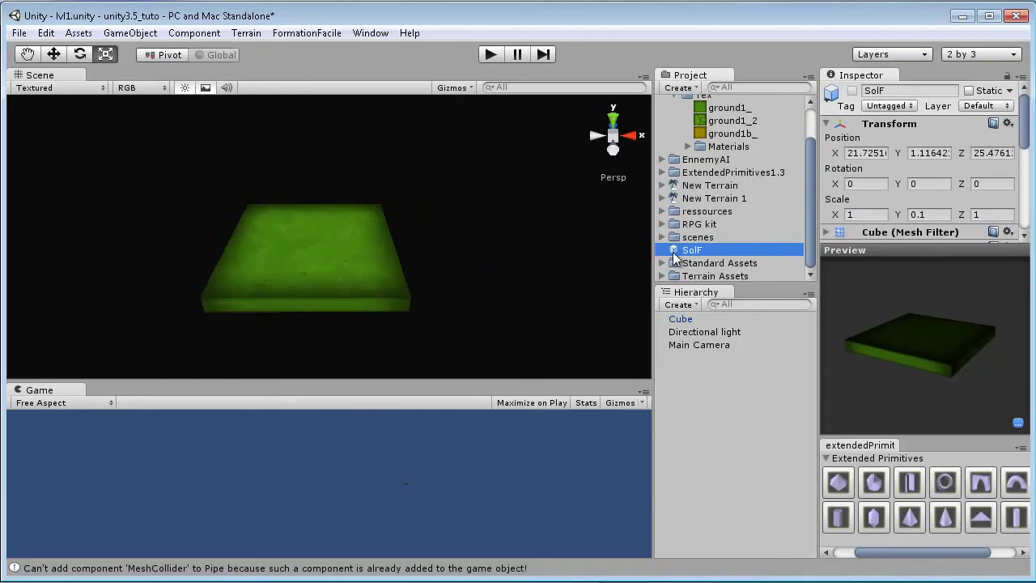
{"action": "left_click", "coordinate": [829, 95]}
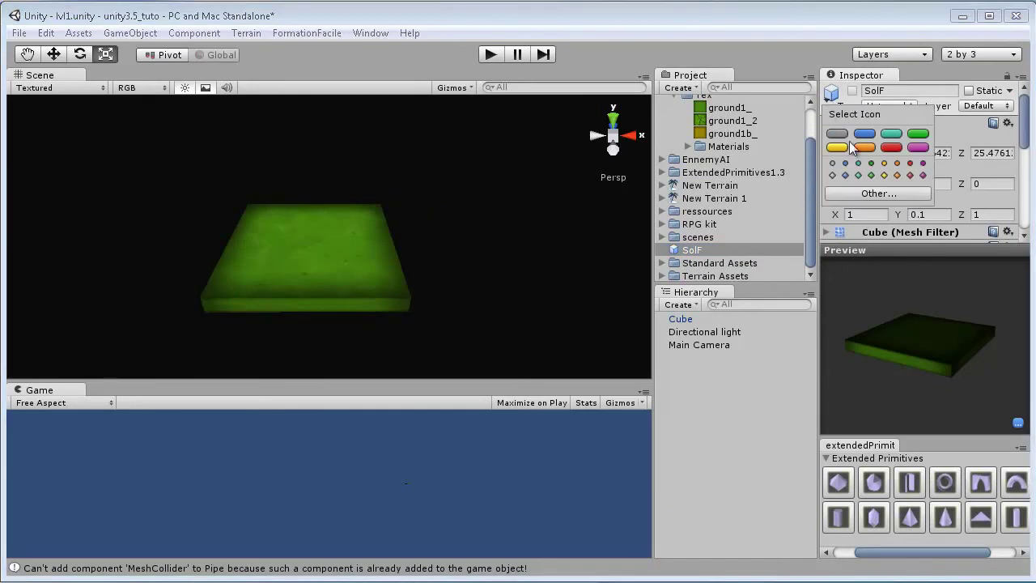
{"action": "left_click", "coordinate": [910, 175]}
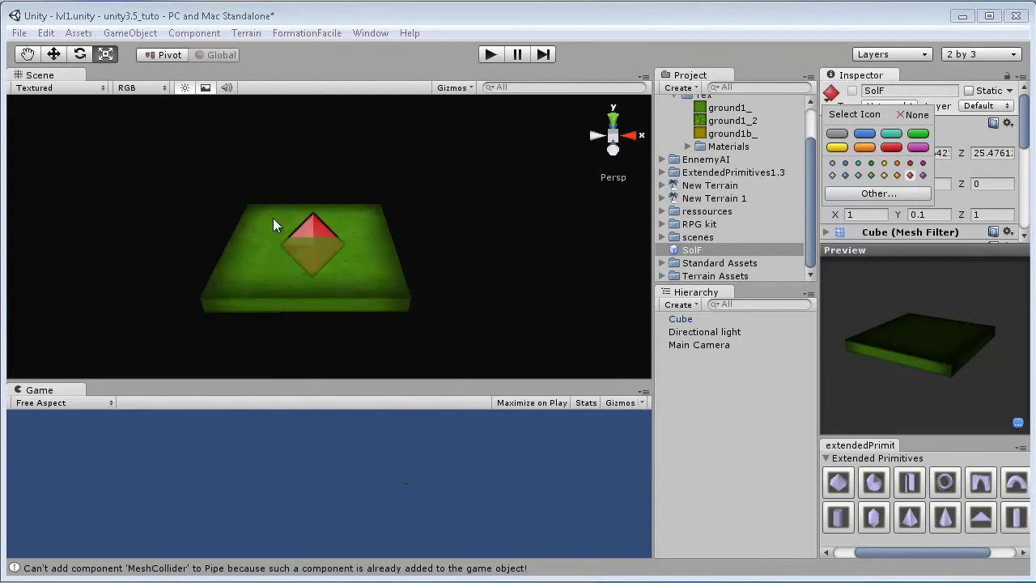
{"action": "left_click", "coordinate": [392, 291]}
Set the green cube's scene icon to None.
{"action": "left_click", "coordinate": [374, 271]}
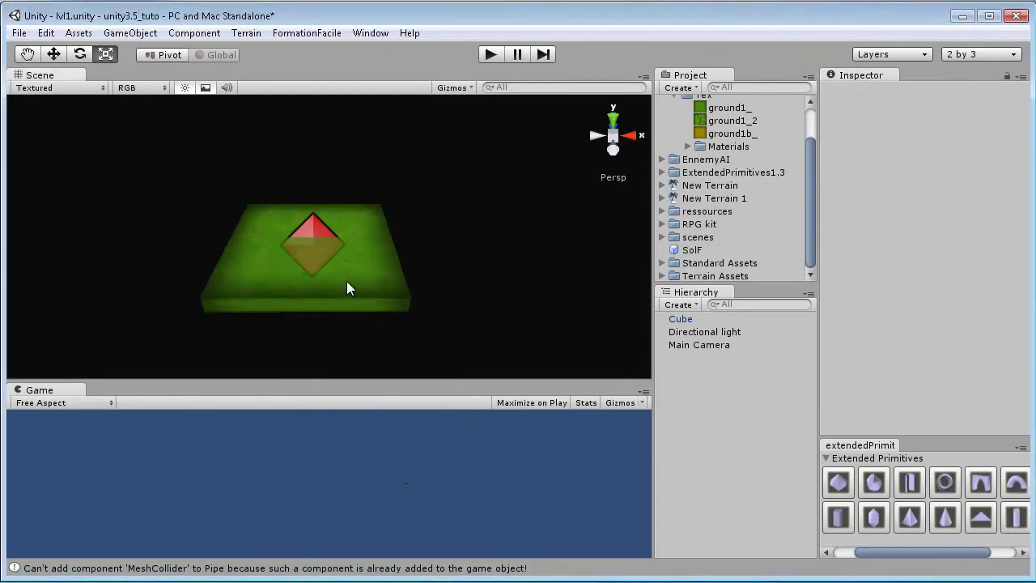
{"action": "left_click_drag", "start_coordinate": [375, 270], "coordinate": [368, 318], "text": "alt"}
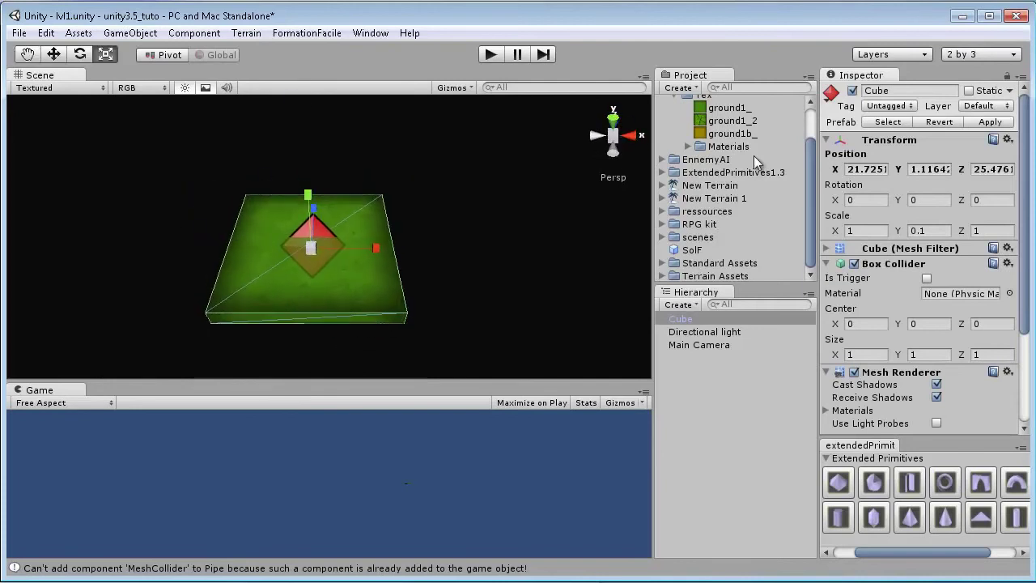
{"action": "left_click", "coordinate": [831, 93]}
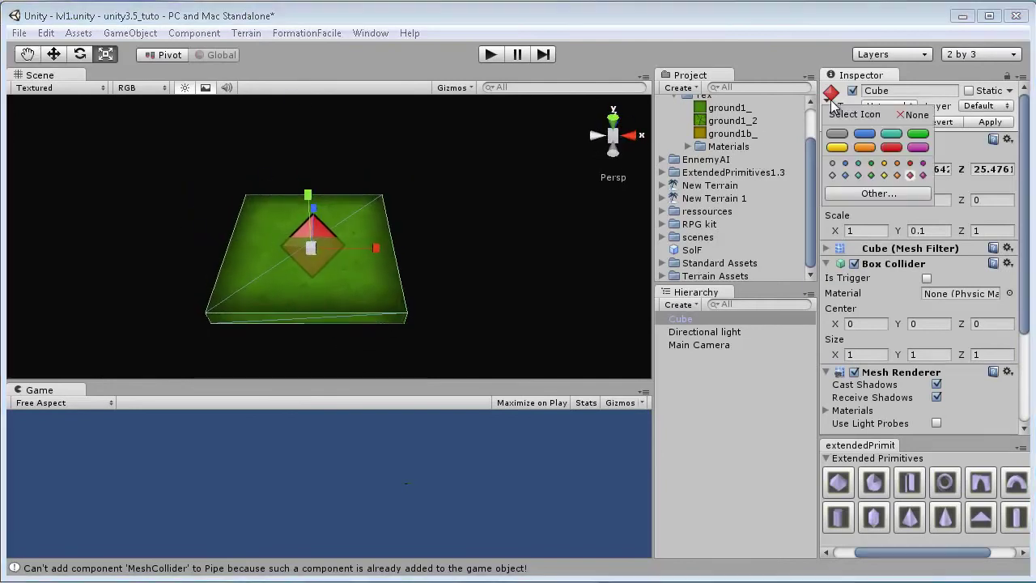
{"action": "left_click", "coordinate": [915, 115]}
{"action": "left_click", "coordinate": [724, 353]}
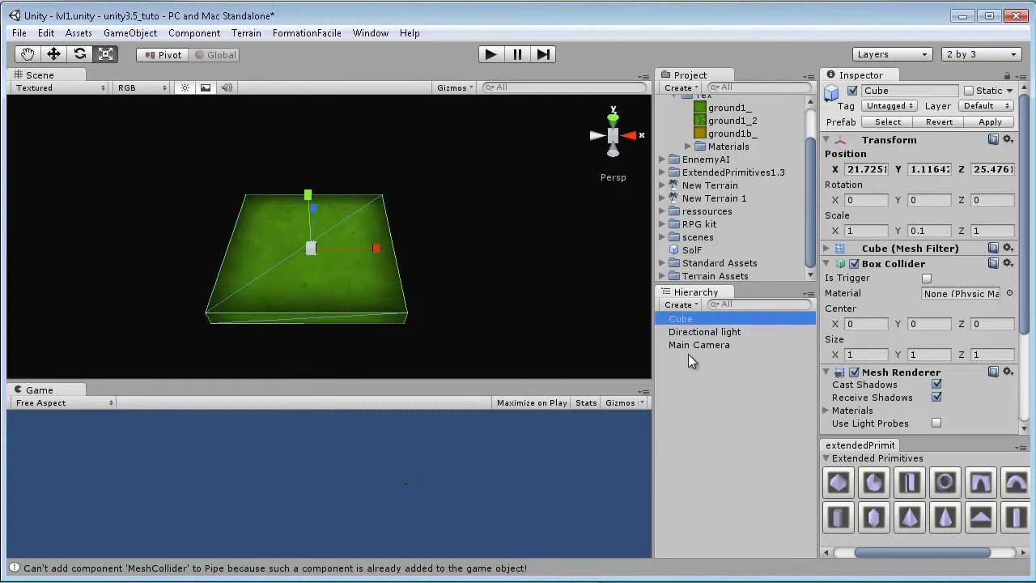
Create a new cube game object and set its Y scale to 0.1.
{"action": "left_click", "coordinate": [126, 33]}
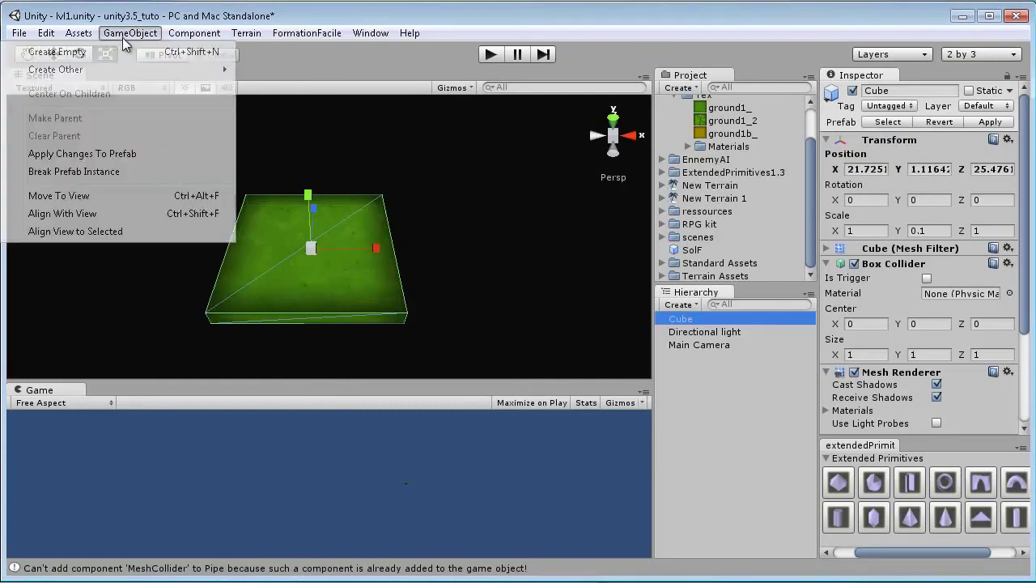
{"action": "mouse_move", "coordinate": [126, 68]}
{"action": "left_click", "coordinate": [275, 242]}
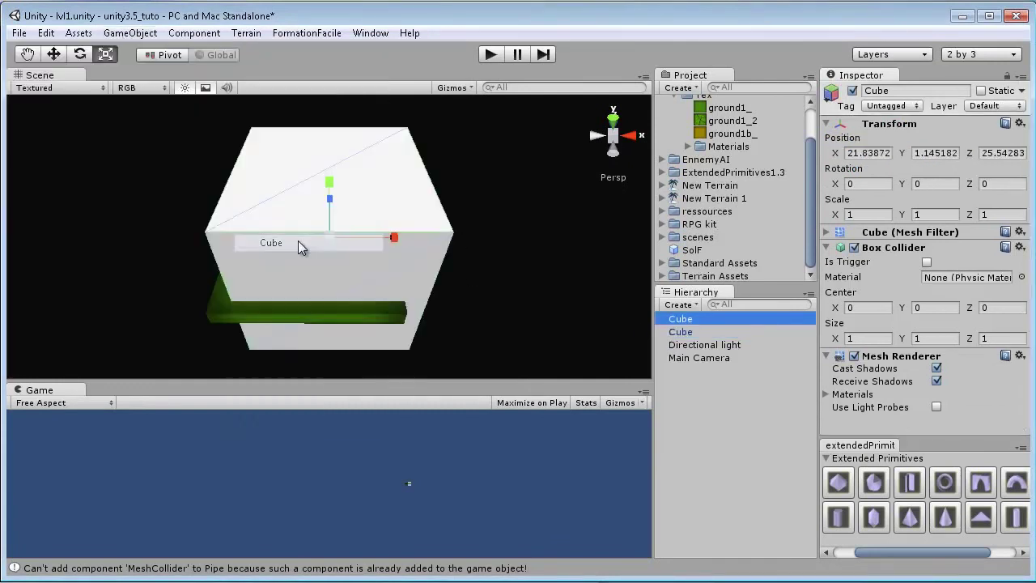
{"action": "left_click", "coordinate": [936, 213]}
{"action": "type", "text": ".1"}
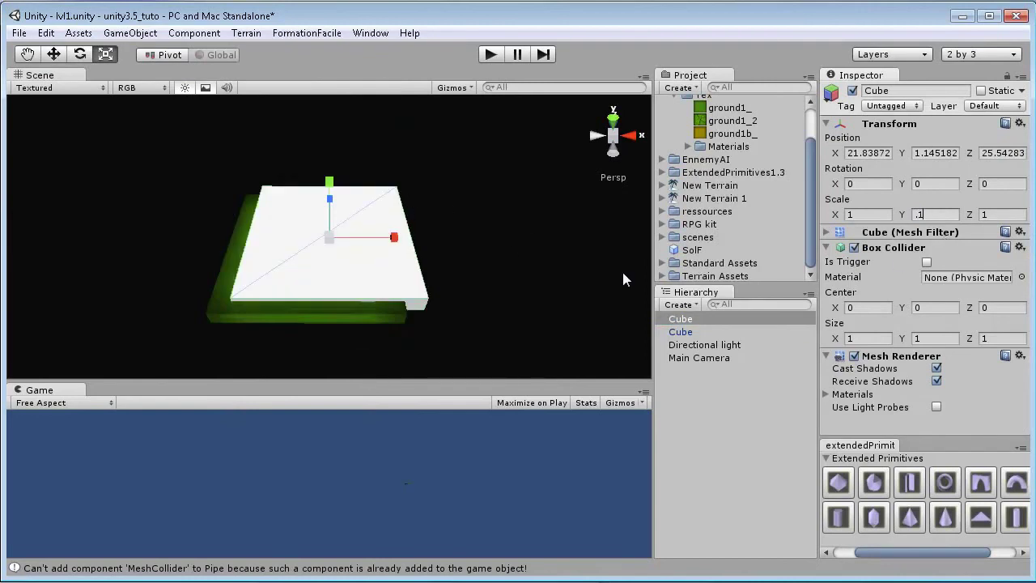
Move the flattened cube along the X axis beside the green one and apply the ground1b_ texture to it.
{"action": "left_click", "coordinate": [54, 54]}
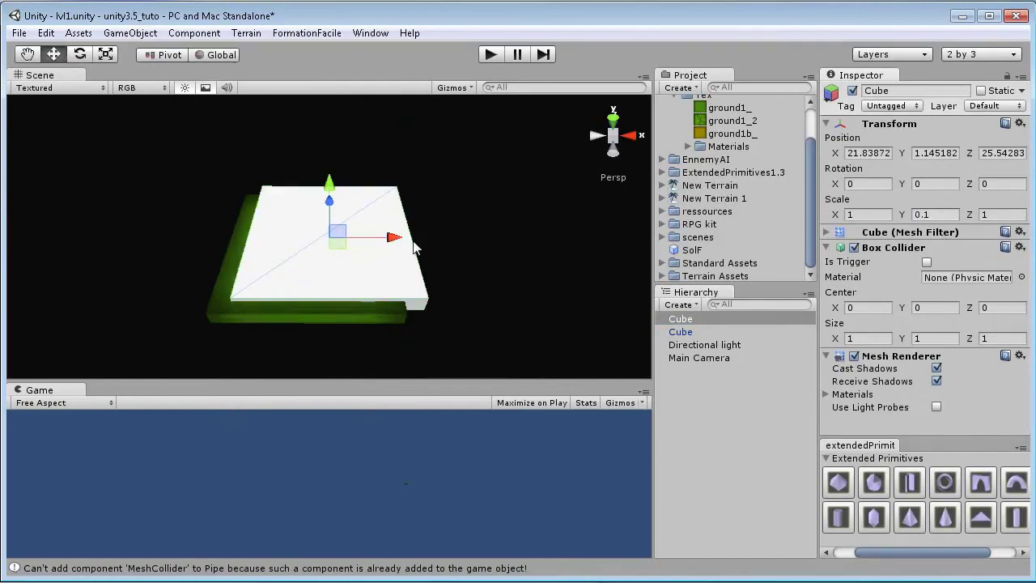
{"action": "left_click_drag", "start_coordinate": [413, 247], "coordinate": [515, 252]}
{"action": "left_click_drag", "start_coordinate": [711, 135], "coordinate": [524, 258]}
Create a prefab named SolC and assign the yellow-textured cube to it.
{"action": "left_click", "coordinate": [687, 88]}
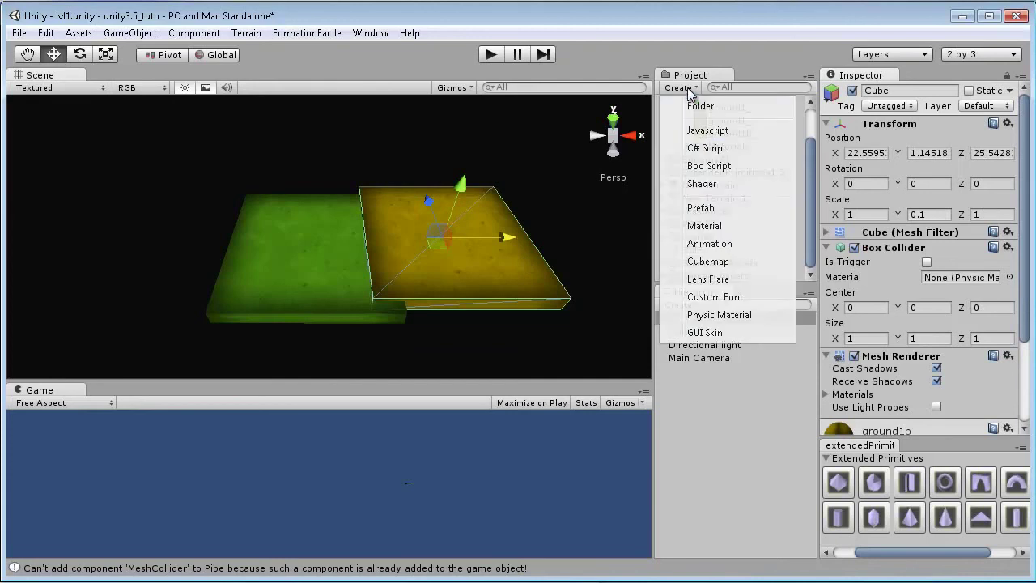
{"action": "left_click", "coordinate": [705, 207]}
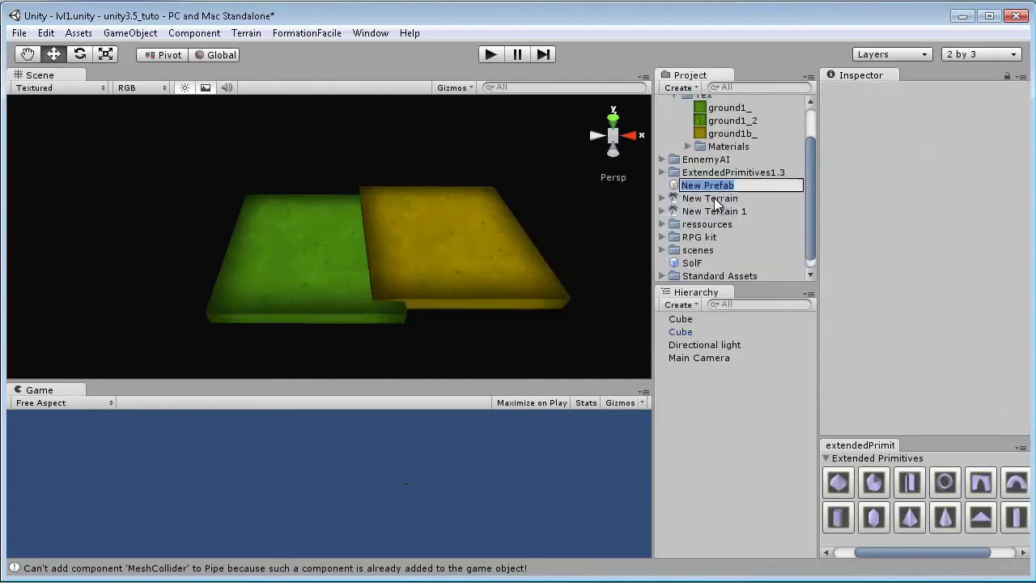
{"action": "type", "text": "SolC"}
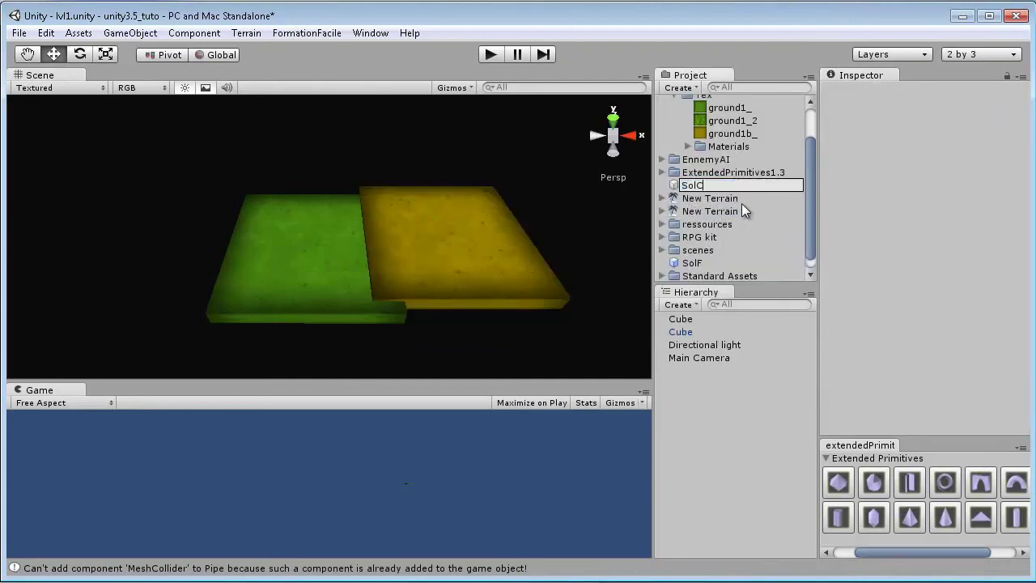
{"action": "key", "text": "Return"}
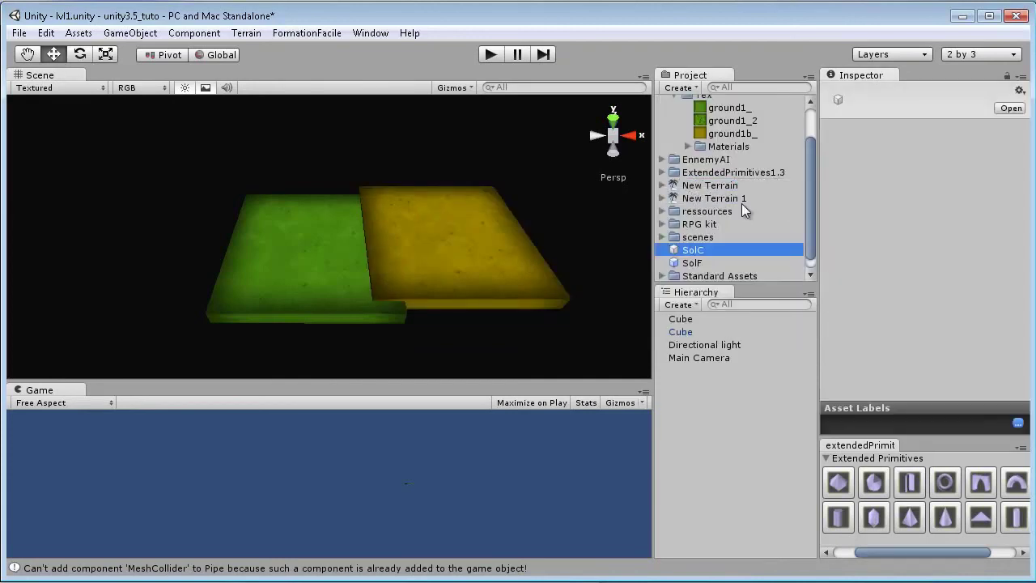
{"action": "left_click", "coordinate": [682, 321]}
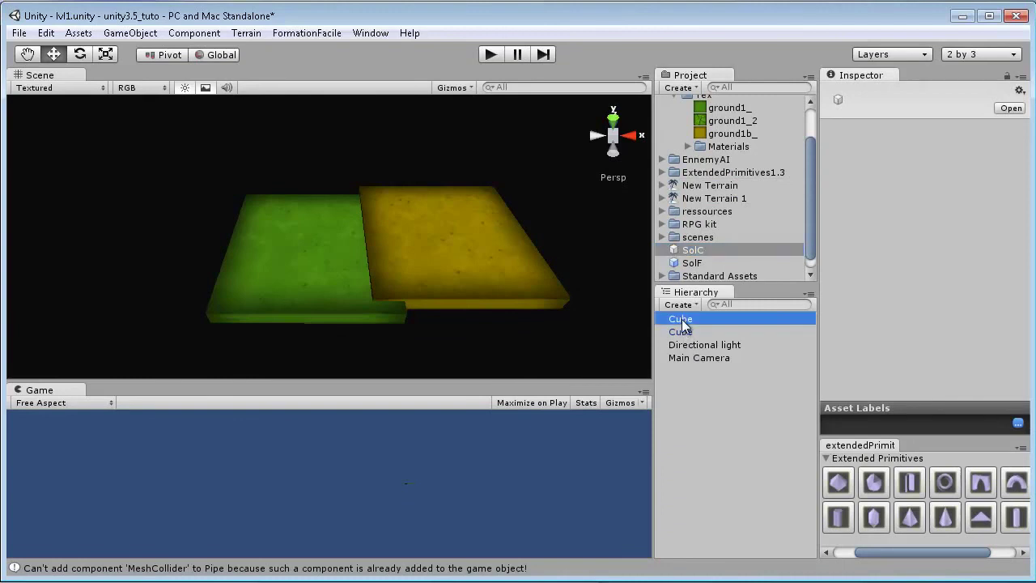
{"action": "left_click_drag", "start_coordinate": [681, 322], "coordinate": [690, 241]}
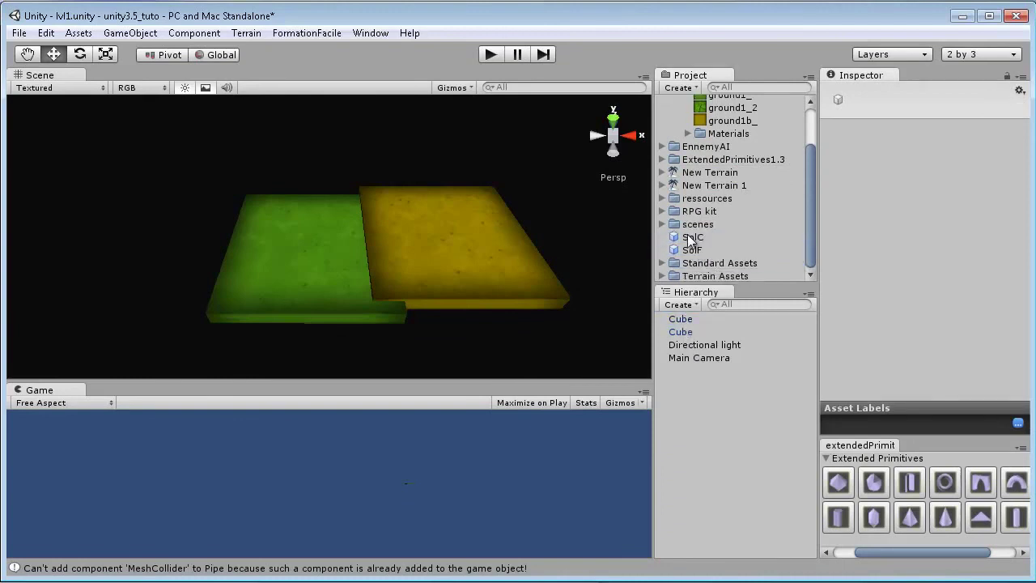
{"action": "left_click", "coordinate": [504, 246]}
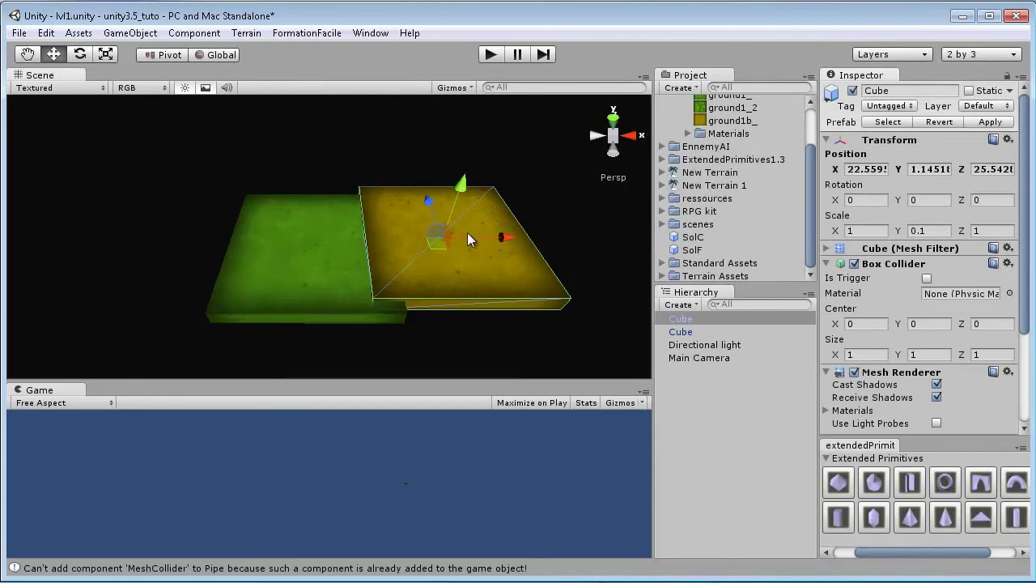
Set the green cube's position to X 0, Y 0, Z 0.
{"action": "left_click", "coordinate": [300, 247]}
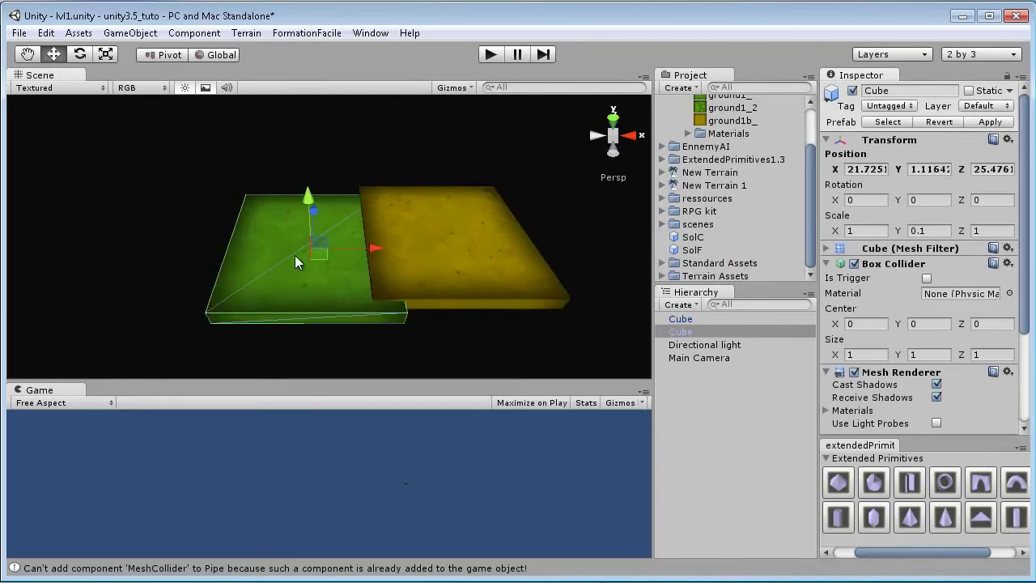
{"action": "left_click", "coordinate": [864, 169]}
{"action": "type", "text": "0"}
{"action": "left_click", "coordinate": [914, 170]}
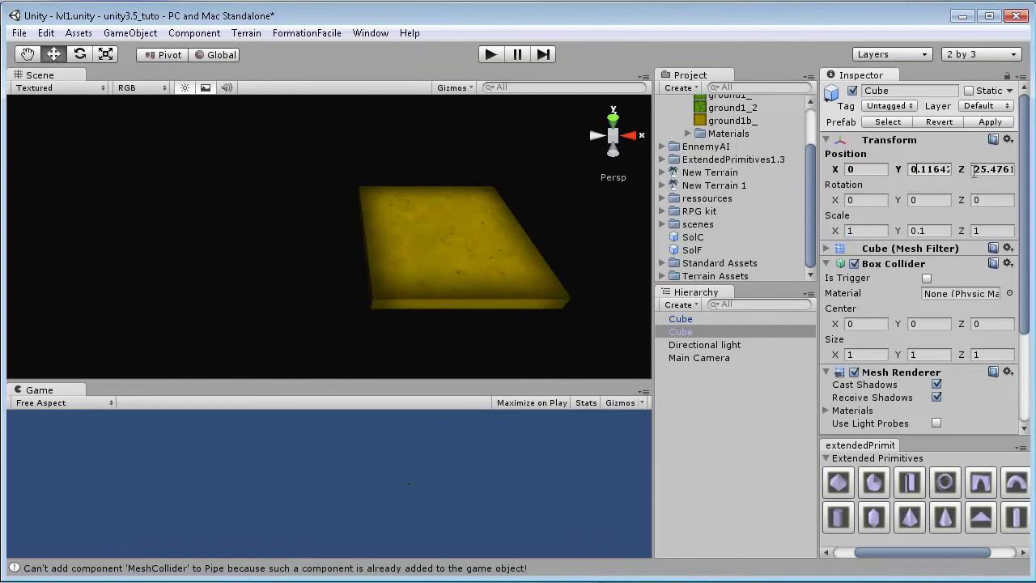
{"action": "left_click", "coordinate": [975, 170]}
{"action": "type", "text": "0"}
{"action": "left_click", "coordinate": [930, 169]}
{"action": "type", "text": "0"}
Set the yellow cube's position to X 0, Y 0, Z 0.
{"action": "left_click", "coordinate": [499, 223]}
{"action": "left_click", "coordinate": [865, 169]}
{"action": "type", "text": "0"}
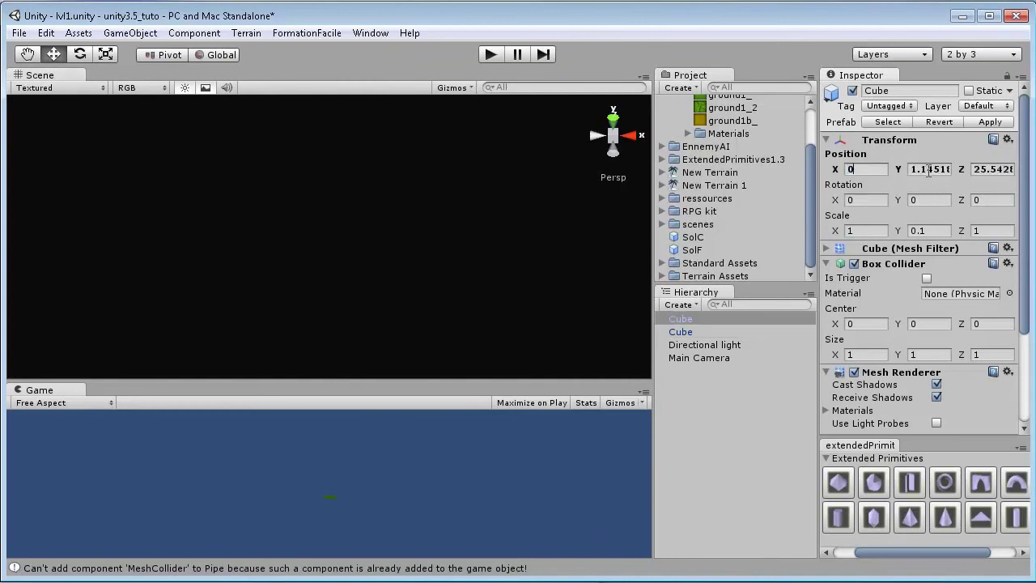
{"action": "left_click", "coordinate": [928, 169]}
{"action": "type", "text": "0"}
{"action": "left_click", "coordinate": [991, 169]}
{"action": "type", "text": "0"}
Move the yellow cube with snapping to X 1 so it adjoins the green cube.
{"action": "left_click", "coordinate": [690, 317]}
{"action": "key", "text": "f"}
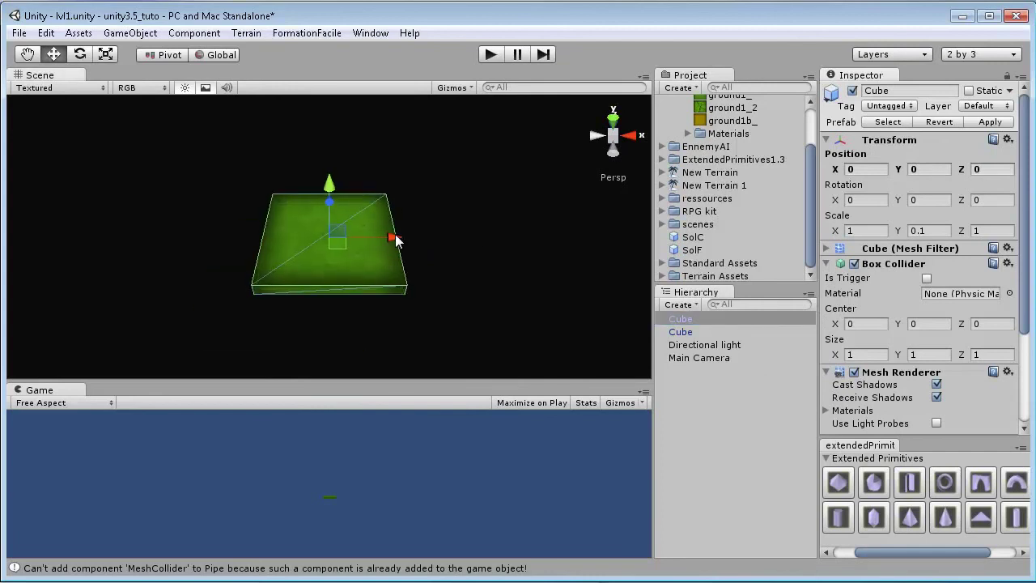
{"action": "left_click_drag", "start_coordinate": [396, 243], "coordinate": [435, 277]}
{"action": "key", "text": "ctrl+z"}
{"action": "left_click_drag", "start_coordinate": [418, 241], "coordinate": [455, 245], "text": "ctrl"}
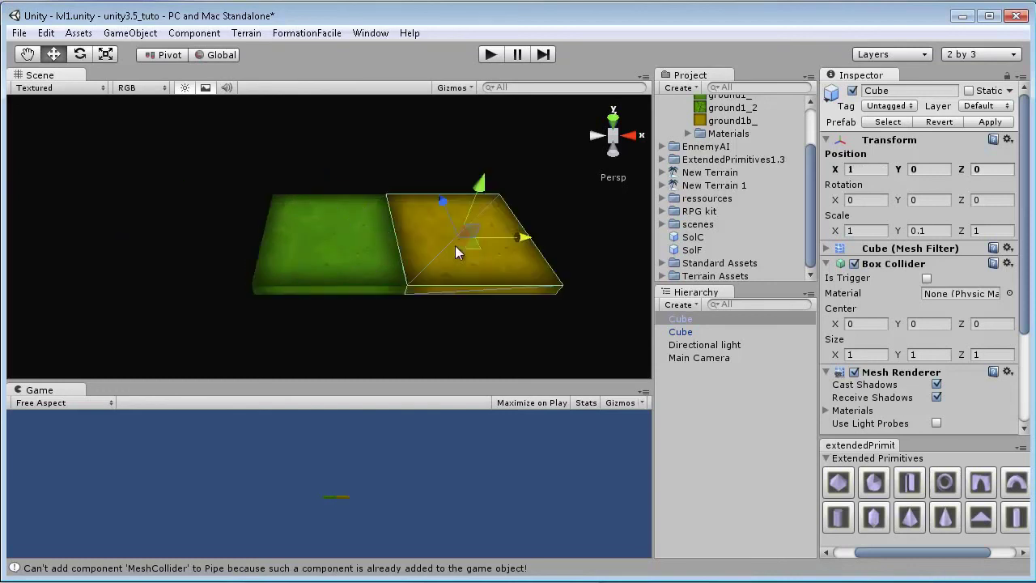
Duplicate the green tile in the maximized Scene view and snap the copy to the far side of the yellow tile.
{"action": "left_click", "coordinate": [379, 235]}
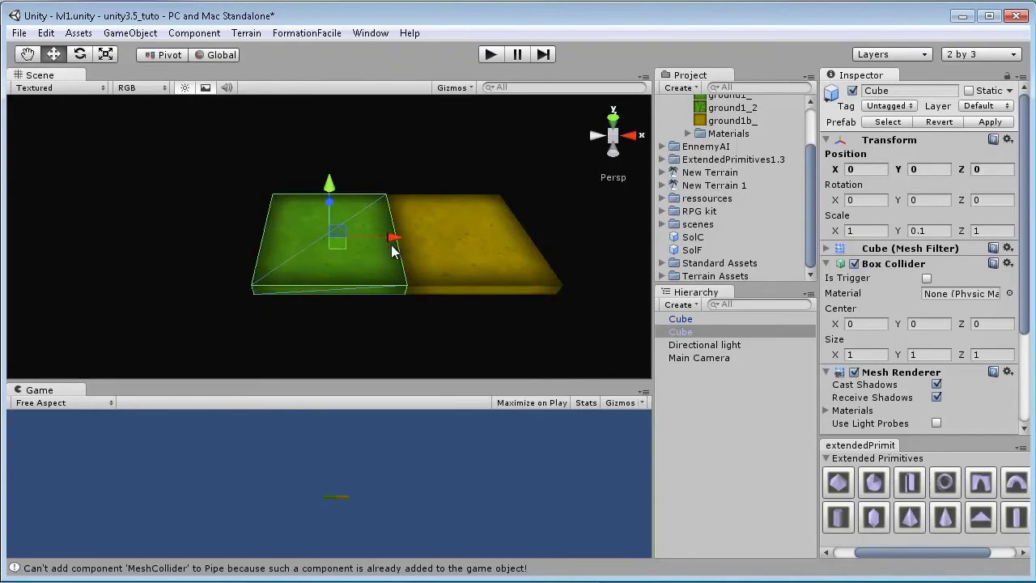
{"action": "middle_click_drag", "start_coordinate": [480, 263], "coordinate": [413, 283]}
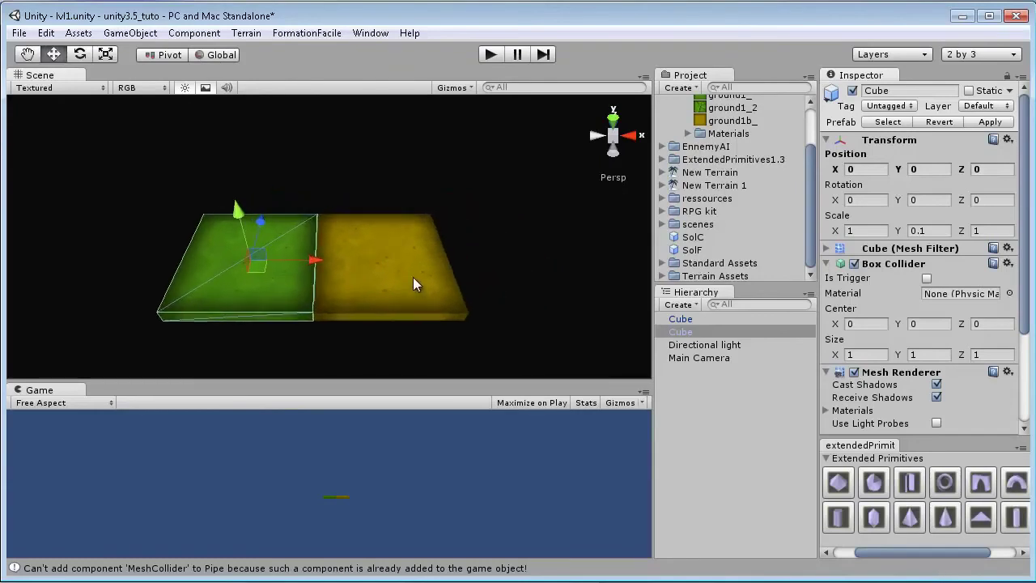
{"action": "key", "text": "shift+space"}
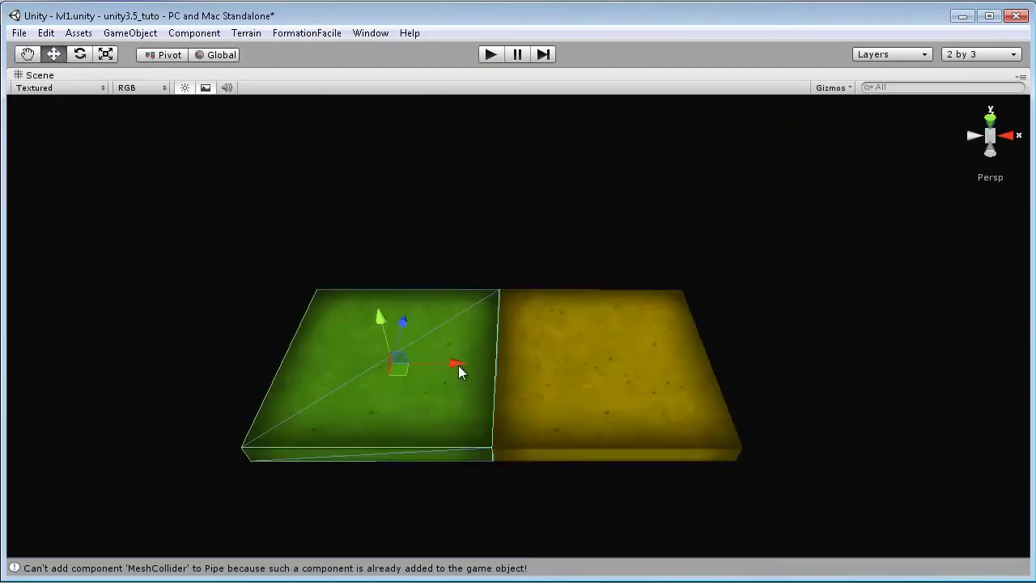
{"action": "left_click", "coordinate": [605, 375]}
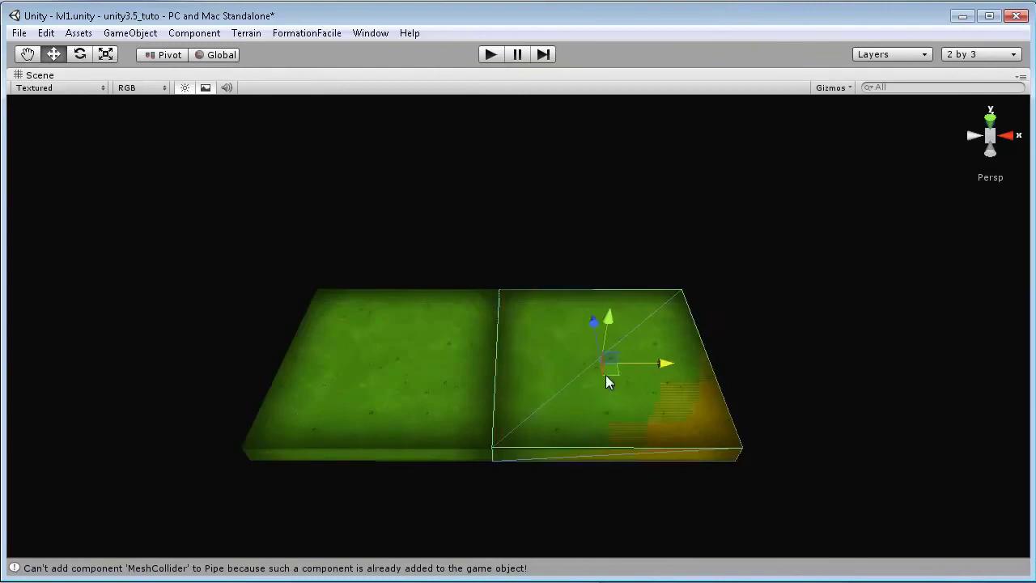
{"action": "left_click_drag", "start_coordinate": [734, 405], "coordinate": [805, 407]}
Duplicate the yellow tile and snap the copy to the free side of the original green tile, making a row of four.
{"action": "left_click", "coordinate": [591, 364]}
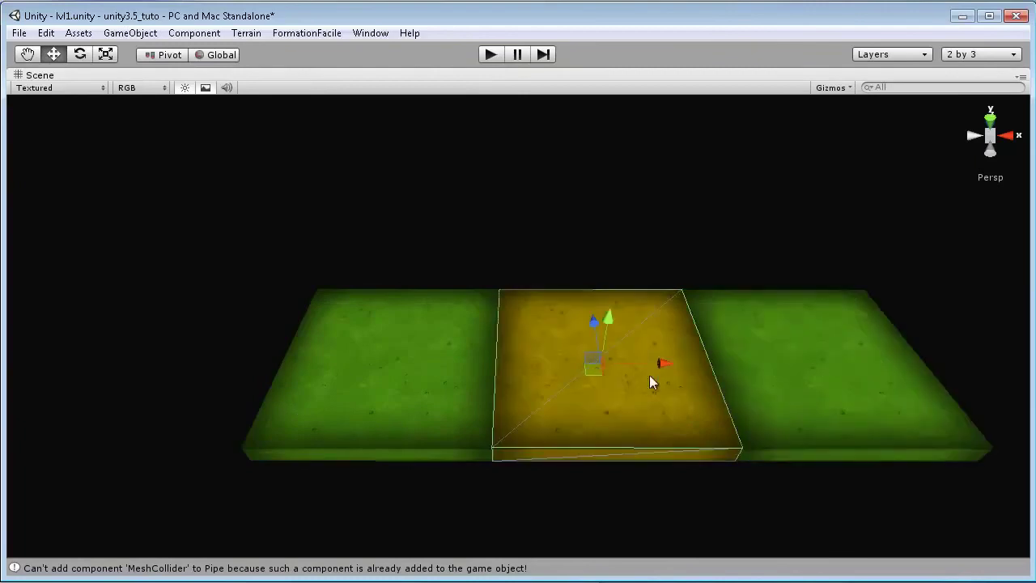
{"action": "left_click", "coordinate": [492, 336]}
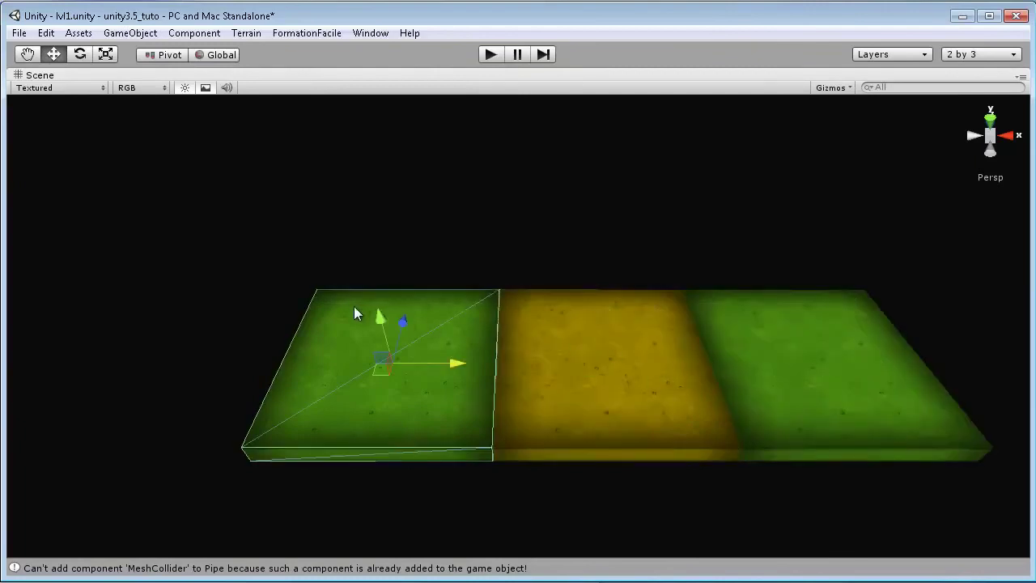
{"action": "left_click_drag", "start_coordinate": [354, 307], "coordinate": [344, 308], "text": "ctrl"}
{"action": "scroll", "coordinate": [439, 356], "scroll_direction": "down", "scroll_amount": 5}
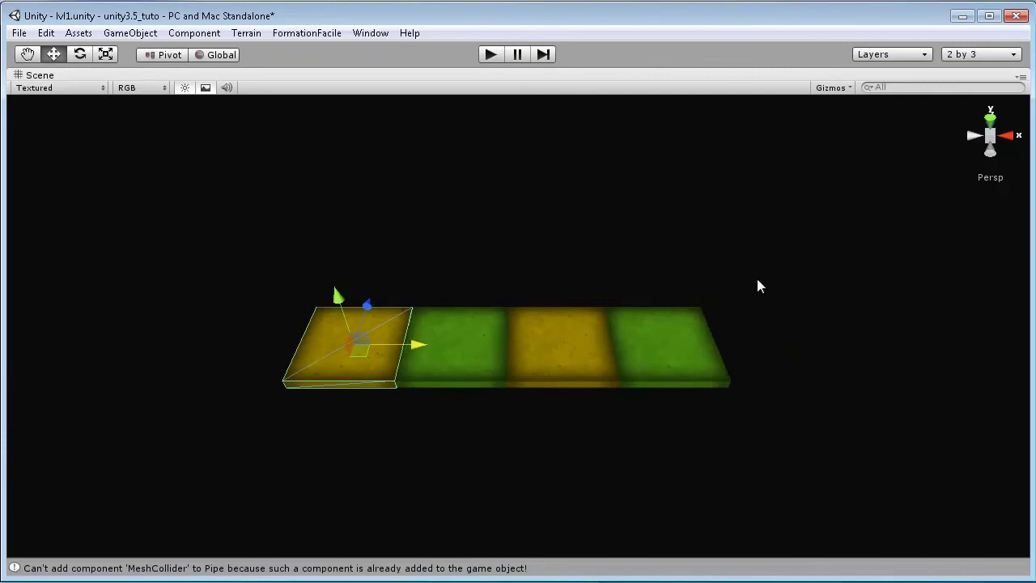
Duplicate the green, yellow and green tiles and snap the copies into a second row, shifted one tile along negative X.
{"action": "left_click_drag", "start_coordinate": [755, 250], "coordinate": [388, 450]}
{"action": "key", "text": "ctrl+d"}
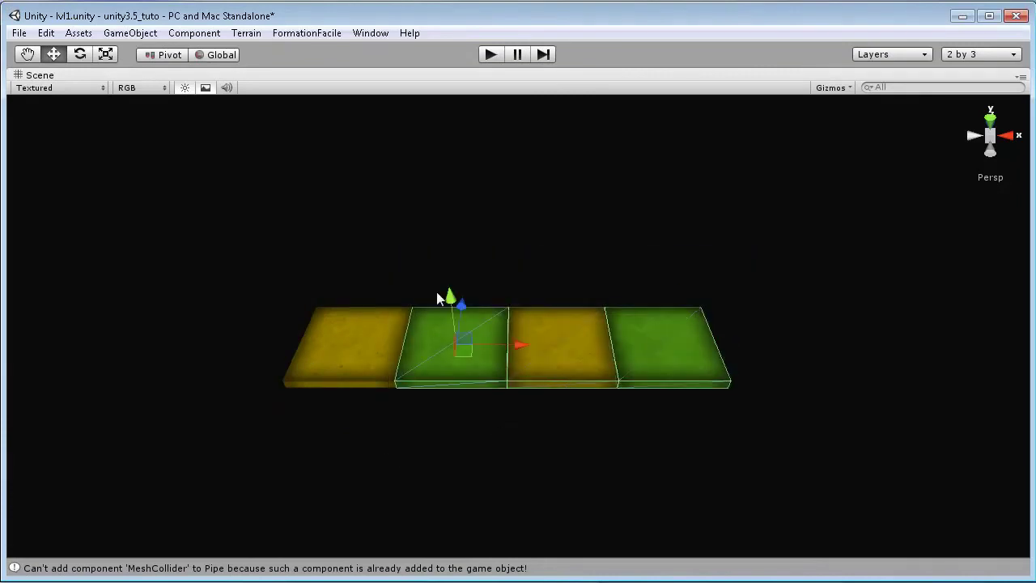
{"action": "left_click_drag", "start_coordinate": [463, 306], "coordinate": [459, 354]}
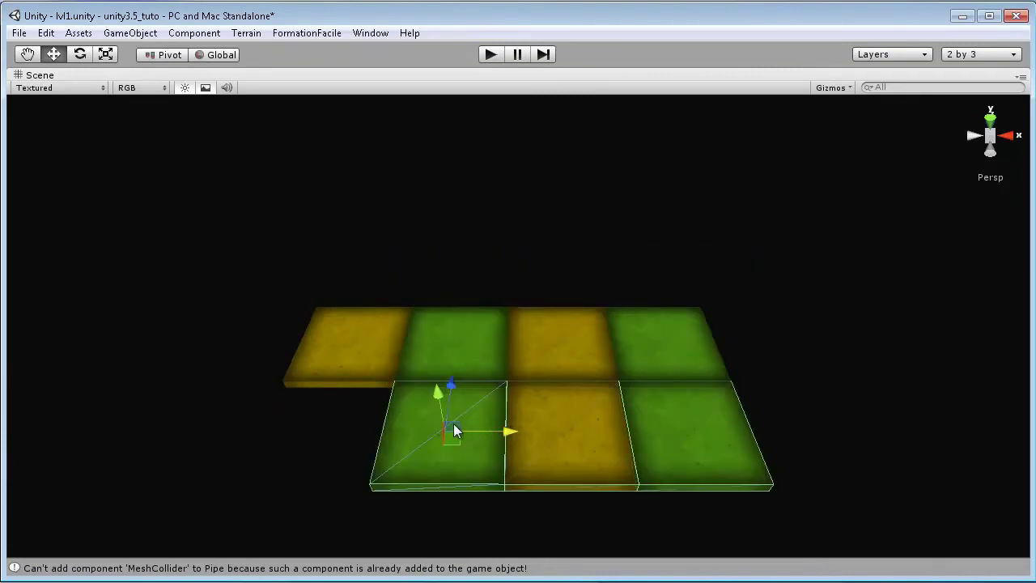
{"action": "left_click_drag", "start_coordinate": [454, 424], "coordinate": [454, 425], "text": "ctrl"}
Duplicate the second-row tiles and snap the copies into a third row in front, shifted one tile along positive X.
{"action": "scroll", "coordinate": [480, 408], "scroll_direction": "down", "scroll_amount": 1}
{"action": "key", "text": "ctrl+d"}
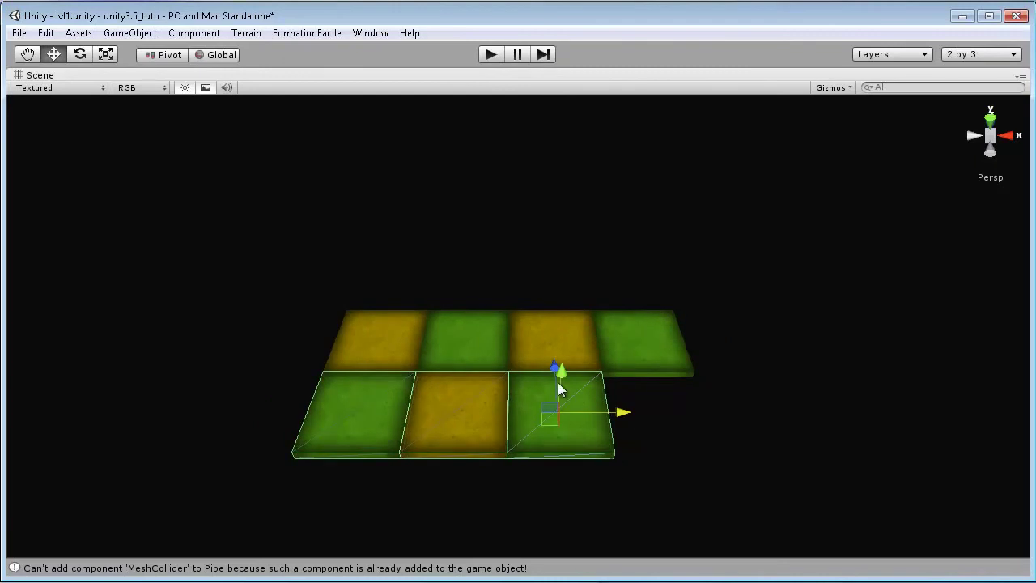
{"action": "left_click_drag", "start_coordinate": [561, 369], "coordinate": [561, 423], "text": "ctrl"}
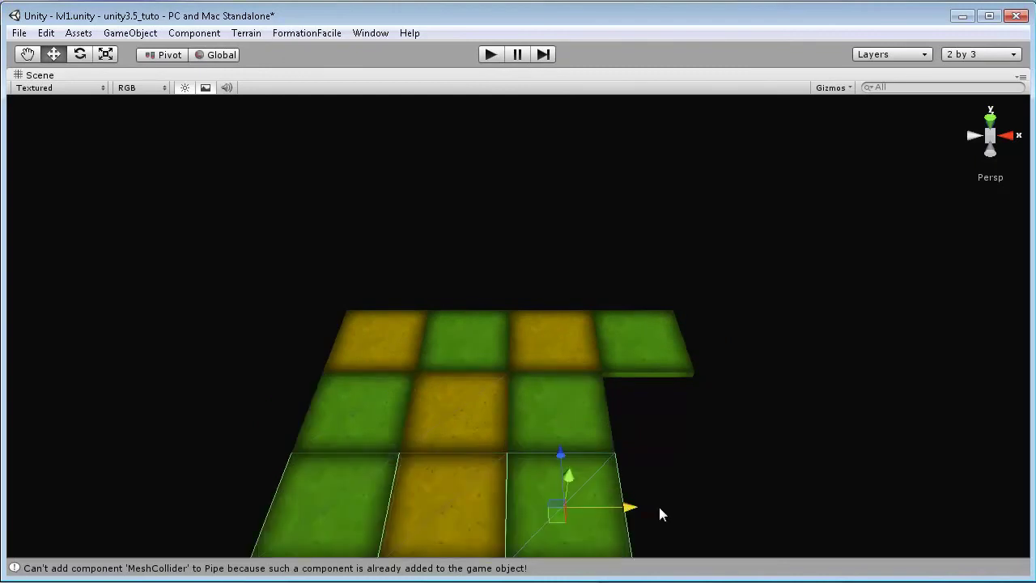
{"action": "left_click_drag", "start_coordinate": [684, 508], "coordinate": [701, 509], "text": "ctrl"}
Duplicate the third-row tiles and snap the copies into a fourth row in front, shifted one tile along negative X.
{"action": "scroll", "coordinate": [650, 465], "scroll_direction": "down", "scroll_amount": 1}
{"action": "key", "text": "ctrl+d"}
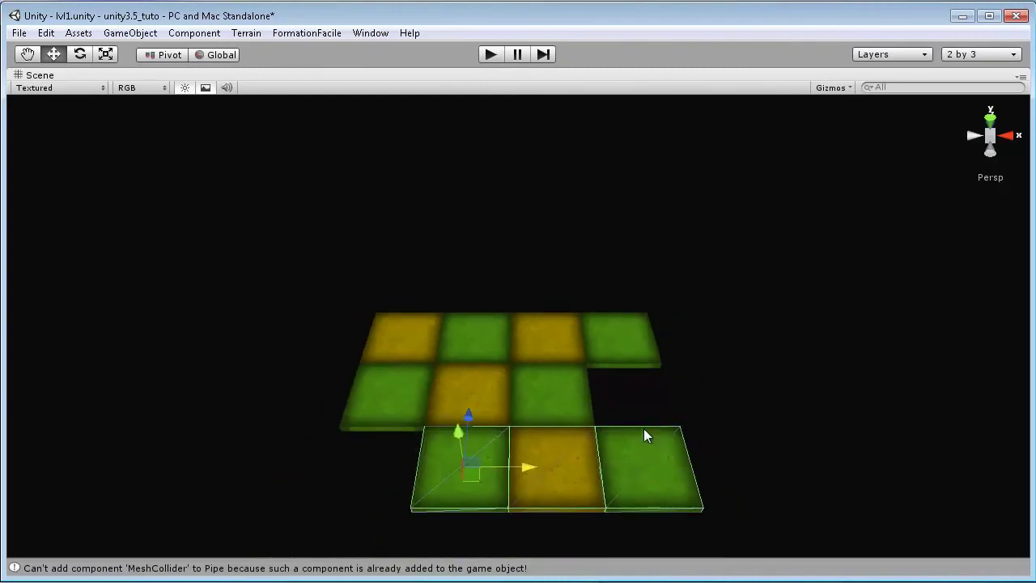
{"action": "left_click_drag", "start_coordinate": [480, 411], "coordinate": [485, 449], "text": "ctrl"}
{"action": "scroll", "coordinate": [537, 484], "scroll_direction": "down", "scroll_amount": 1}
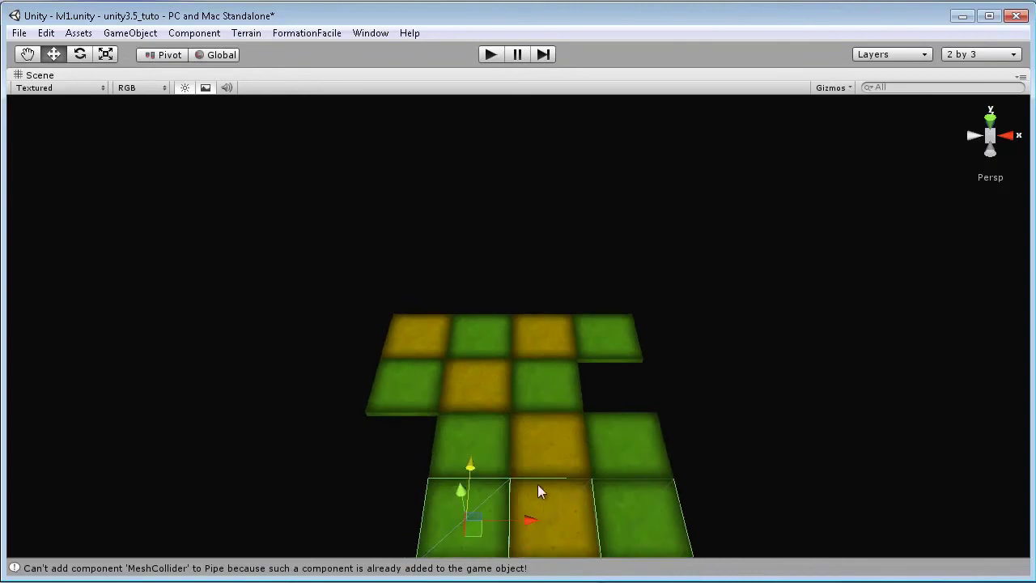
{"action": "left_click_drag", "start_coordinate": [508, 522], "coordinate": [475, 513], "text": "ctrl"}
Copy yellow tiles into the open ends of the second, third and fourth rows, completing the four-by-four checkerboard.
{"action": "left_click", "coordinate": [554, 458]}
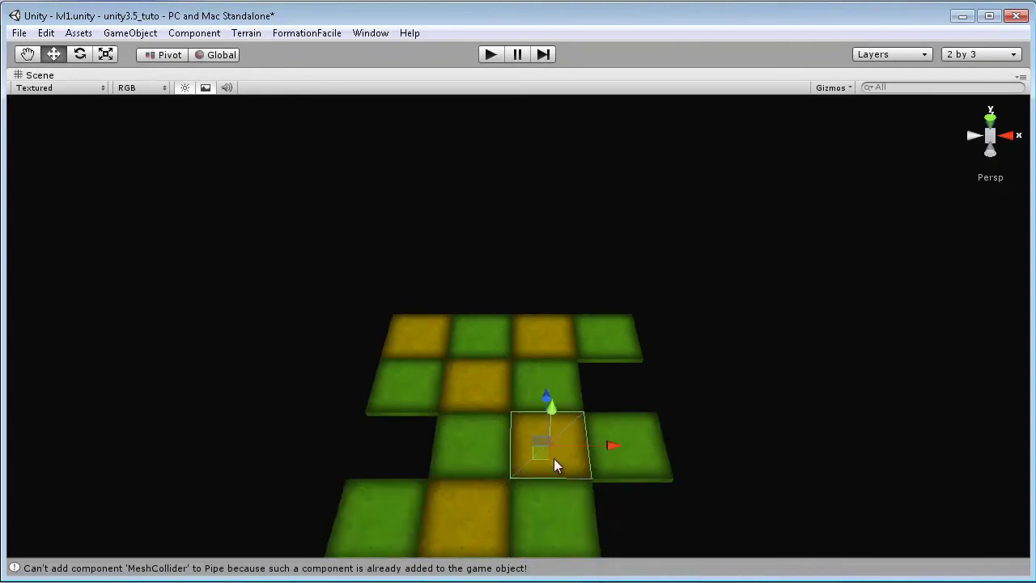
{"action": "left_click_drag", "start_coordinate": [599, 448], "coordinate": [675, 504], "text": "ctrl"}
{"action": "left_click", "coordinate": [492, 389]}
{"action": "middle_click_drag", "start_coordinate": [675, 504], "coordinate": [475, 388]}
{"action": "left_click", "coordinate": [434, 409]}
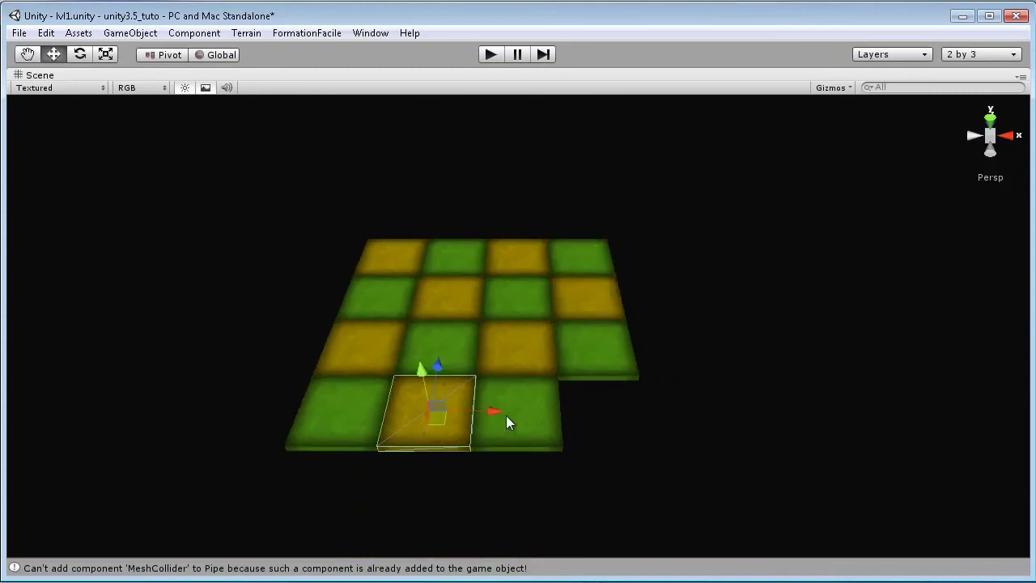
{"action": "left_click", "coordinate": [526, 425]}
{"action": "left_click_drag", "start_coordinate": [623, 435], "coordinate": [548, 386], "text": "ctrl"}
{"action": "left_click", "coordinate": [717, 369]}
{"action": "scroll", "coordinate": [476, 232], "scroll_direction": "up", "scroll_amount": 2}
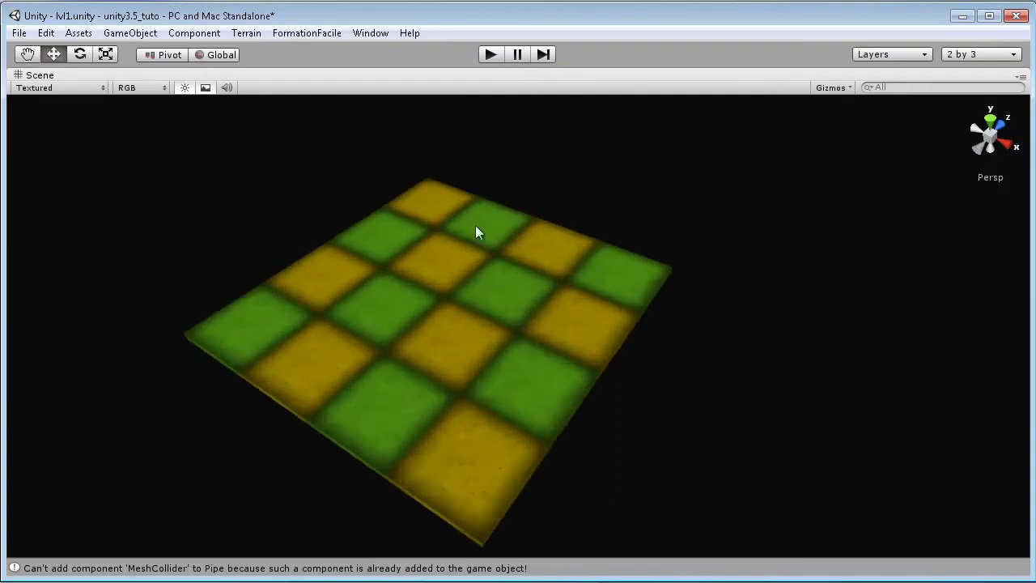
Create a Sphere game object and raise it along Y above the checkered ground.
{"action": "left_click", "coordinate": [126, 34]}
{"action": "mouse_move", "coordinate": [126, 75]}
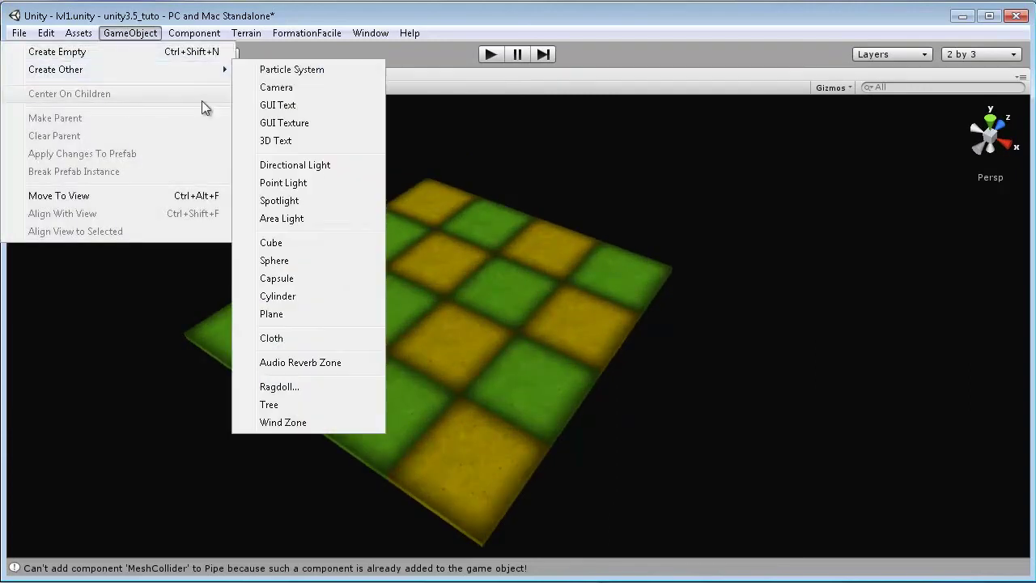
{"action": "left_click", "coordinate": [293, 263]}
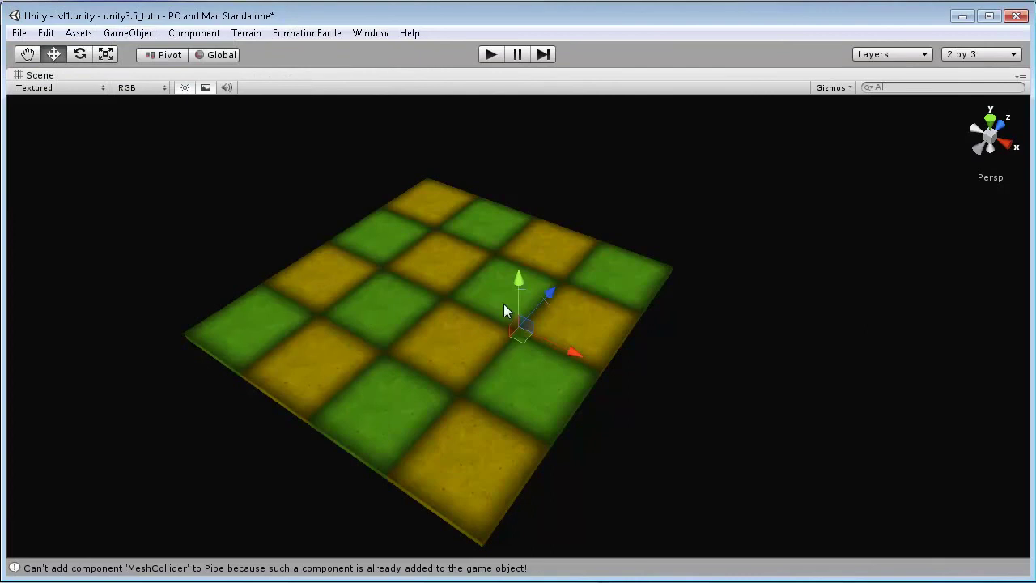
{"action": "left_click_drag", "start_coordinate": [519, 274], "coordinate": [575, 208]}
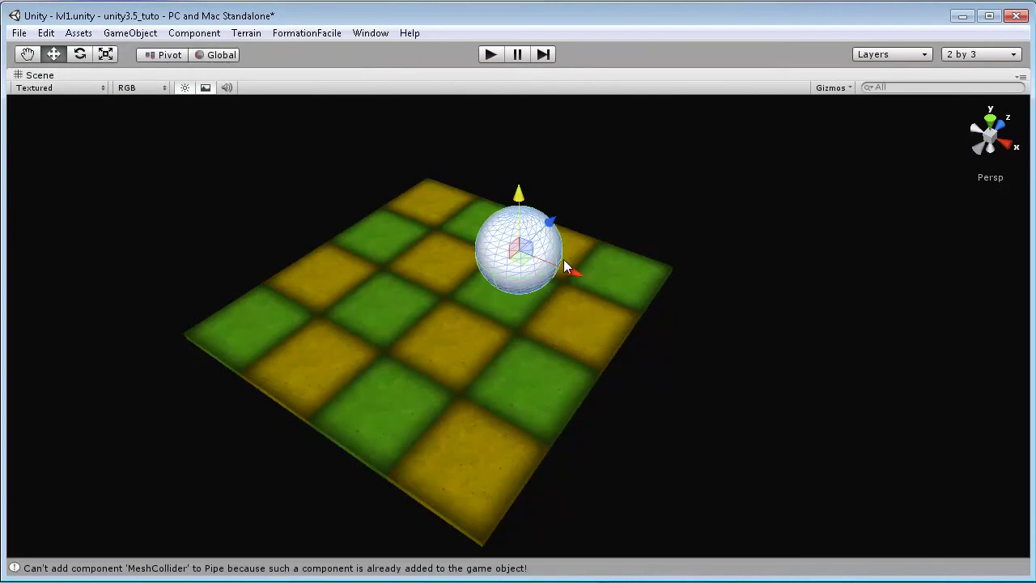
Restore the full layout and set the sphere's X, Y and Z scale to 0.5.
{"action": "key", "text": "shift+space"}
{"action": "left_click", "coordinate": [882, 215]}
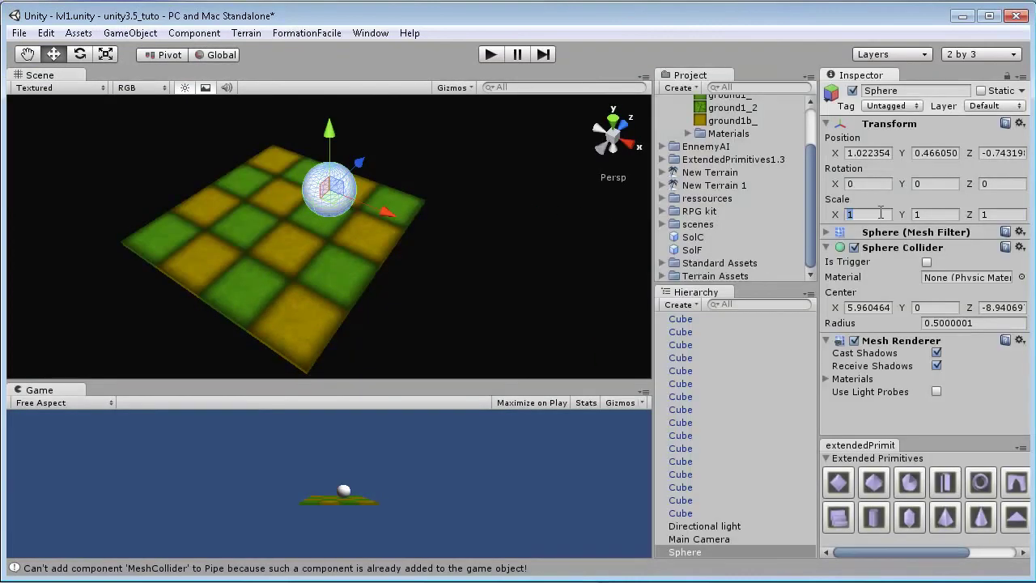
{"action": "type", "text": ".5"}
{"action": "left_click", "coordinate": [932, 217]}
{"action": "type", "text": ".5"}
{"action": "left_click", "coordinate": [984, 217]}
{"action": "type", "text": ".5"}
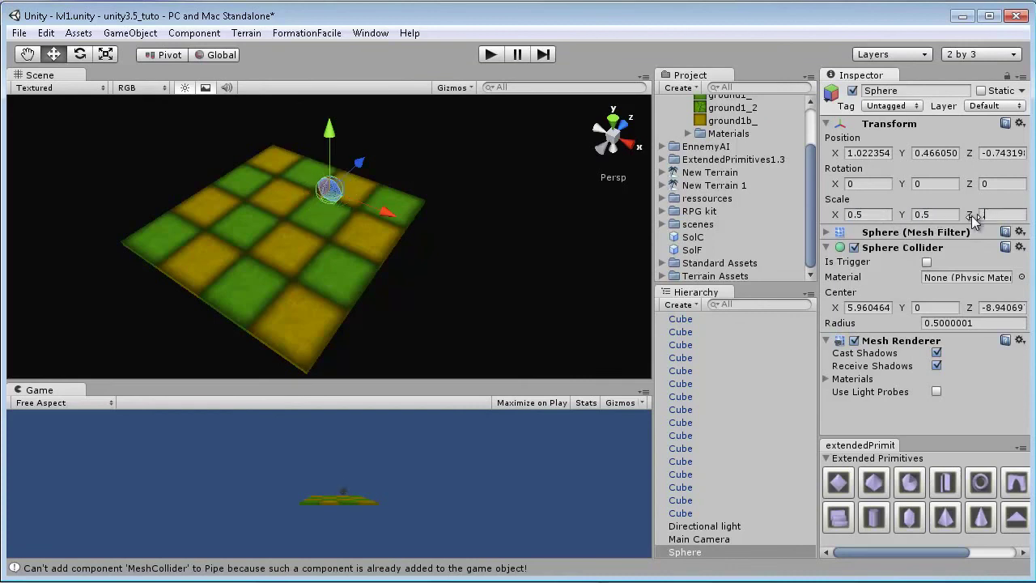
In the top view, move the sphere over the second-row yellow tile, at about X 0.07 and Z -1.09.
{"action": "left_click", "coordinate": [612, 123]}
{"action": "mouse_move", "coordinate": [332, 172]}
{"action": "left_mouse_down"}
{"action": "mouse_move", "coordinate": [338, 223]}
{"action": "mouse_move", "coordinate": [340, 184]}
{"action": "left_mouse_up"}
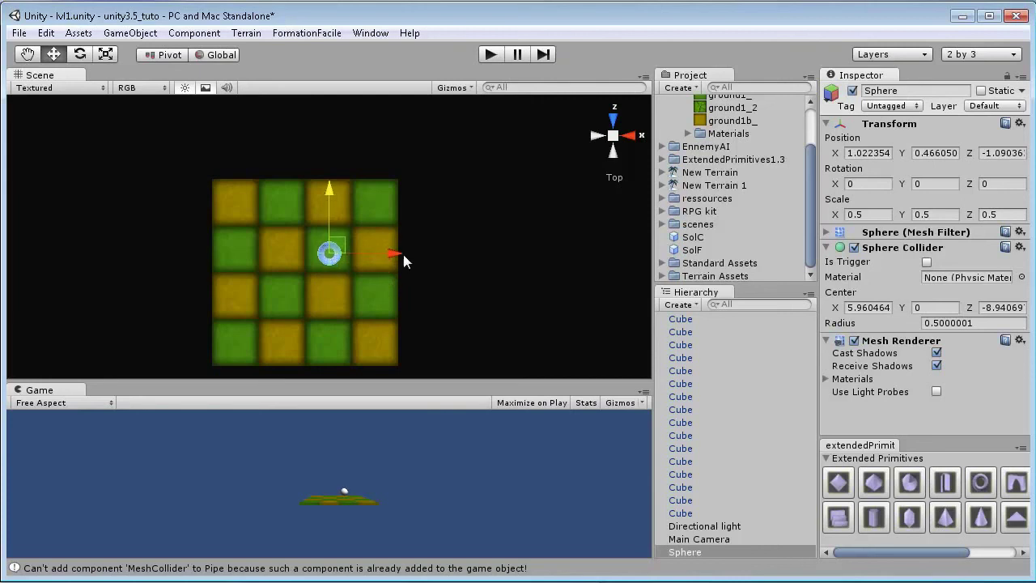
{"action": "left_click_drag", "start_coordinate": [403, 254], "coordinate": [347, 247]}
{"action": "key", "text": "f"}
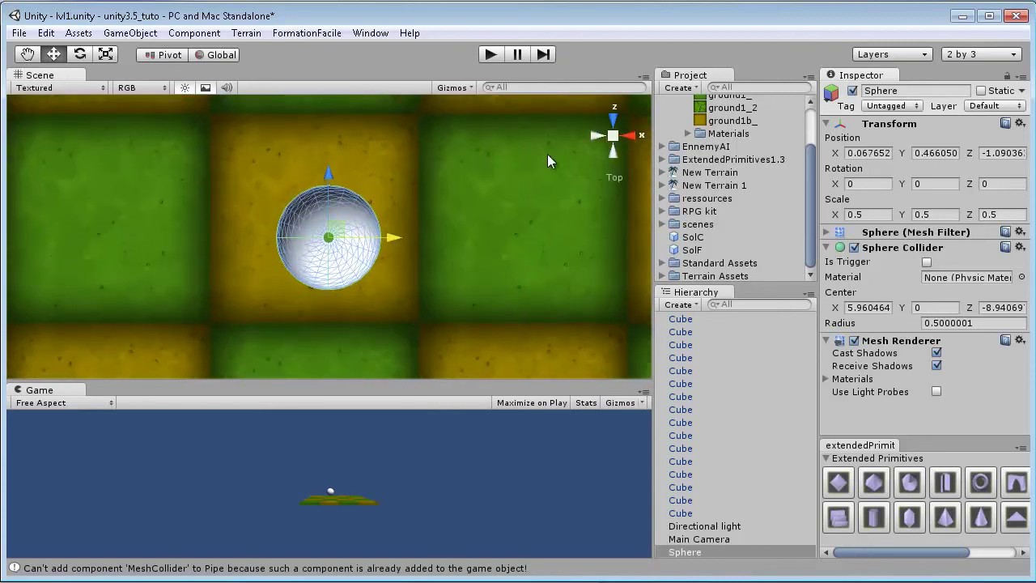
Return to the perspective view and lower the sphere slightly along Y toward the yellow tile.
{"action": "left_click", "coordinate": [612, 136]}
{"action": "mouse_move", "coordinate": [460, 209]}
{"action": "left_mouse_down", "text": "alt"}
{"action": "mouse_move", "coordinate": [578, 104]}
{"action": "mouse_move", "coordinate": [434, 132]}
{"action": "left_mouse_up", "text": "alt"}
{"action": "left_click_drag", "start_coordinate": [334, 176], "coordinate": [335, 201]}
{"action": "mouse_move", "coordinate": [335, 201]}
{"action": "left_mouse_down", "text": "alt"}
{"action": "mouse_move", "coordinate": [398, 245]}
{"action": "mouse_move", "coordinate": [438, 248]}
{"action": "mouse_move", "coordinate": [328, 194]}
{"action": "left_mouse_up", "text": "alt"}
{"action": "mouse_move", "coordinate": [417, 286]}
{"action": "left_mouse_down", "text": "alt"}
{"action": "mouse_move", "coordinate": [492, 421]}
{"action": "mouse_move", "coordinate": [455, 297]}
{"action": "mouse_move", "coordinate": [415, 282]}
{"action": "left_mouse_up", "text": "alt"}
{"action": "left_click", "coordinate": [529, 224]}
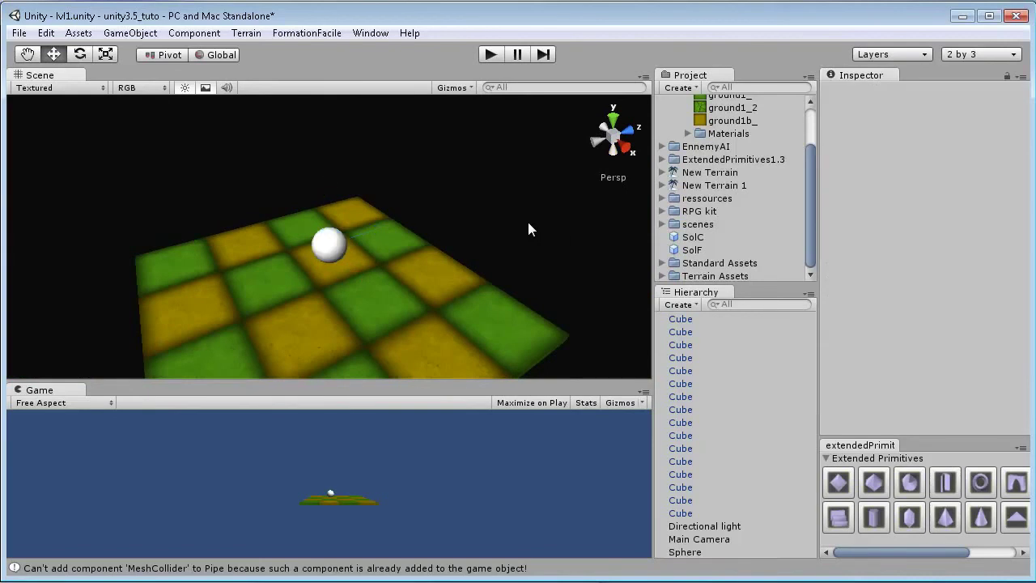
Check the ball on the ground in the maximized Scene view, and save lvl1.unity with the modified SolF and SolC prefabs.
{"action": "key", "text": "shift+space"}
{"action": "left_click_drag", "start_coordinate": [537, 331], "coordinate": [502, 374], "text": "alt"}
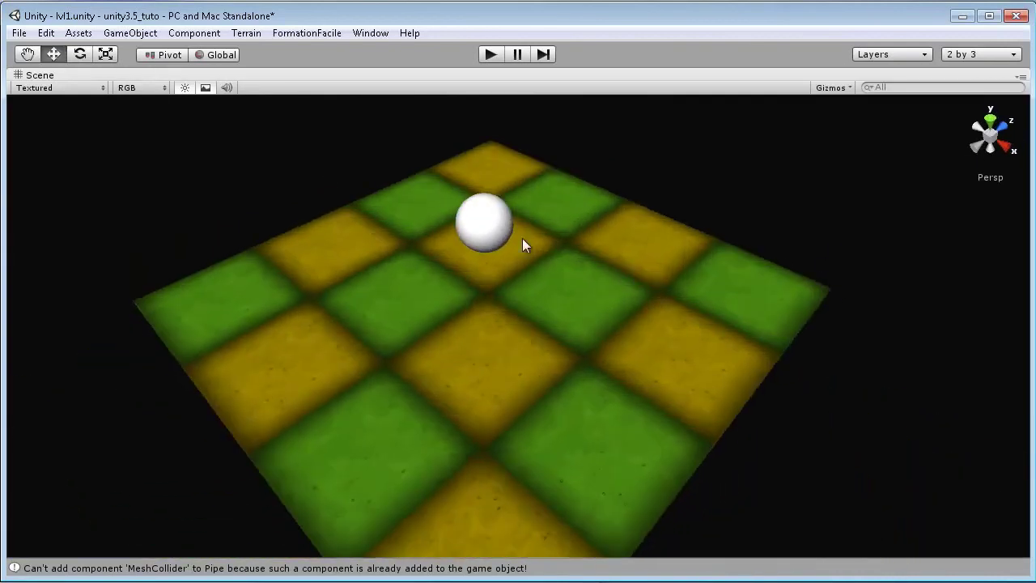
{"action": "key", "text": "shift+space"}
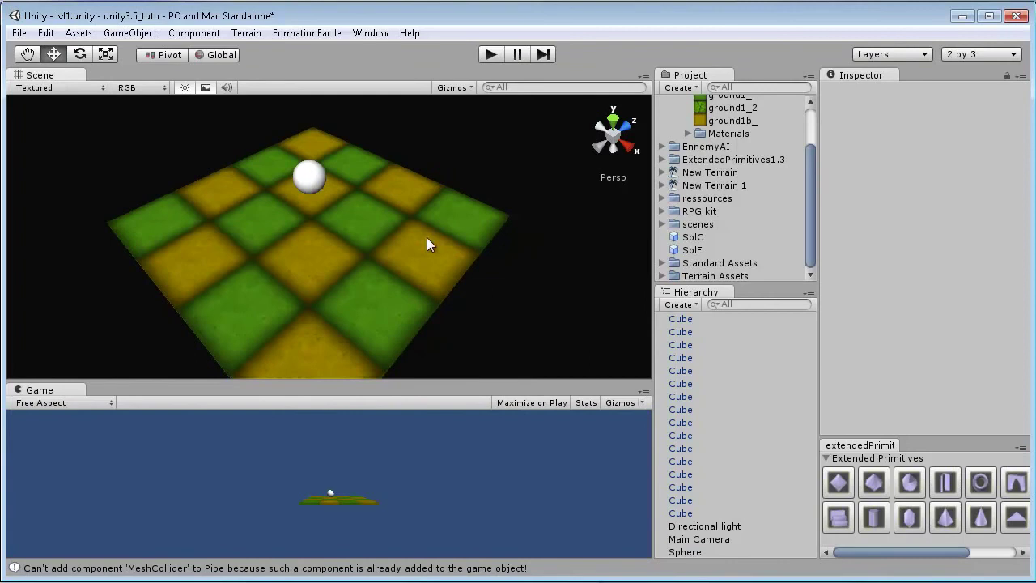
{"action": "left_click_drag", "start_coordinate": [427, 239], "coordinate": [469, 256]}
{"action": "key", "text": "ctrl+s"}
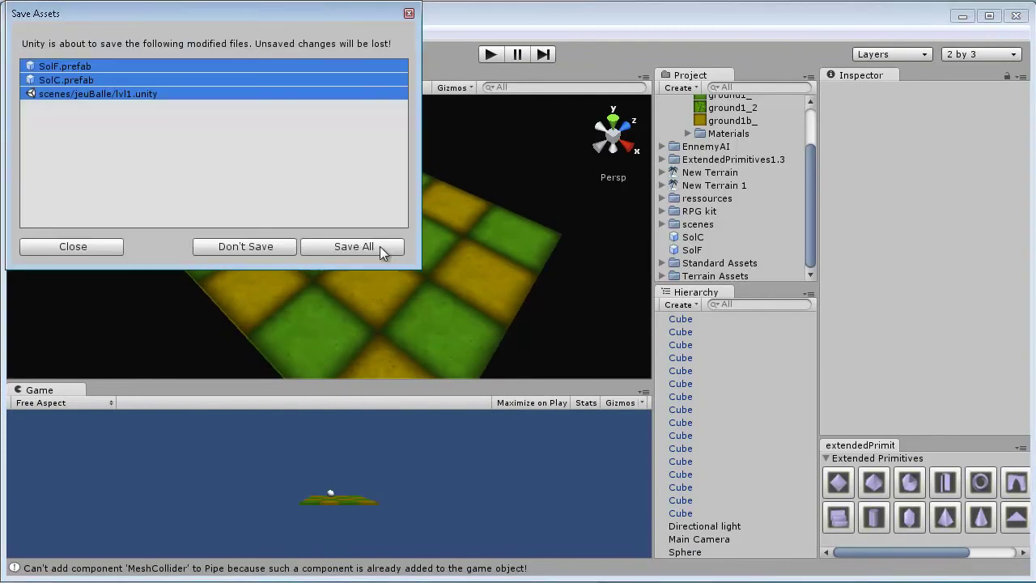
{"action": "left_click", "coordinate": [359, 251]}
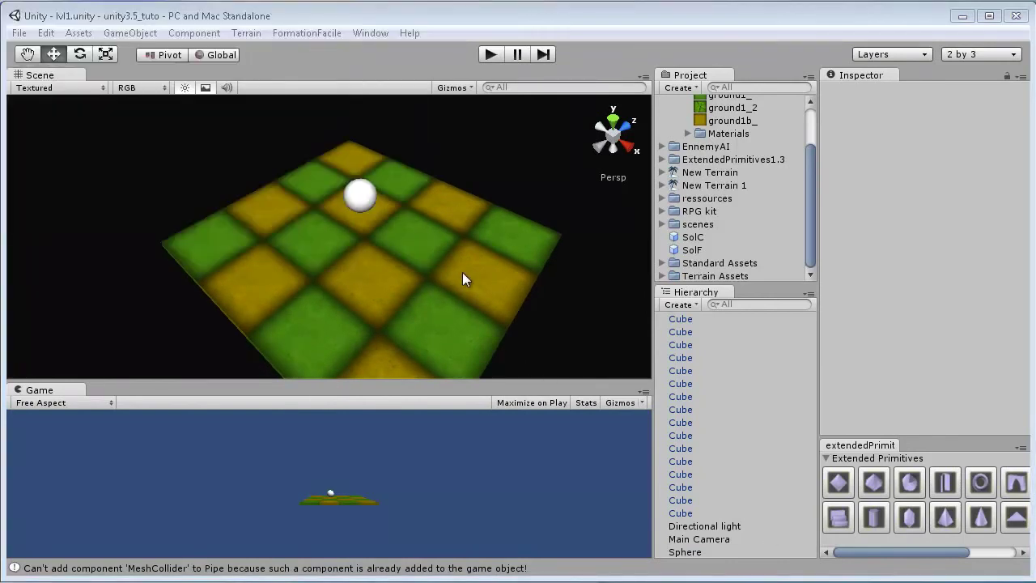
Switch to CINEMA 4D, widen its perspective viewport and orbit and pan around the origin of the empty scene.
{"action": "left_click_drag", "start_coordinate": [349, 211], "coordinate": [81, 32], "text": "alt"}
{"action": "left_click_drag", "start_coordinate": [381, 202], "coordinate": [357, 153], "text": "alt"}
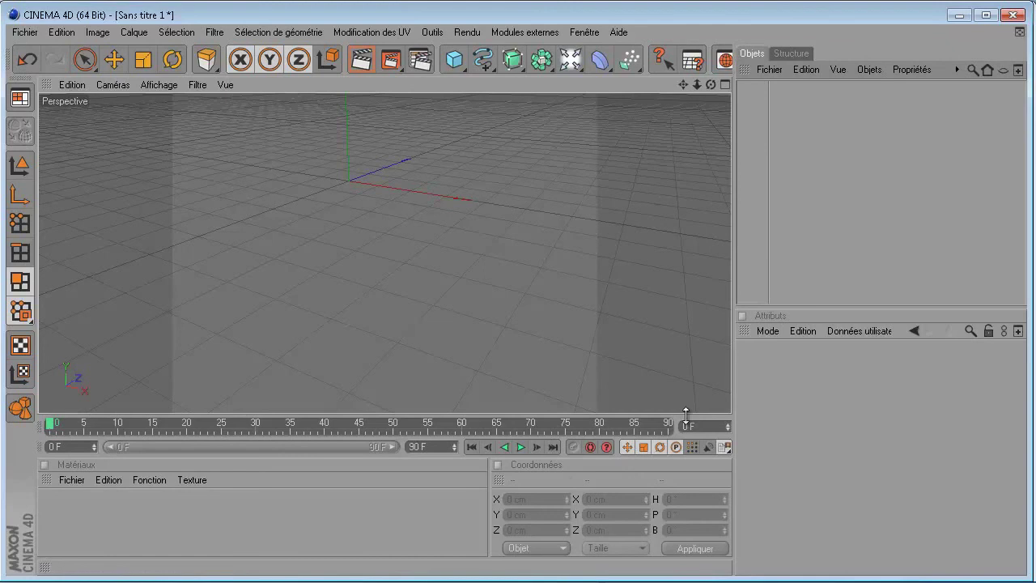
{"action": "left_click_drag", "start_coordinate": [732, 381], "coordinate": [775, 389]}
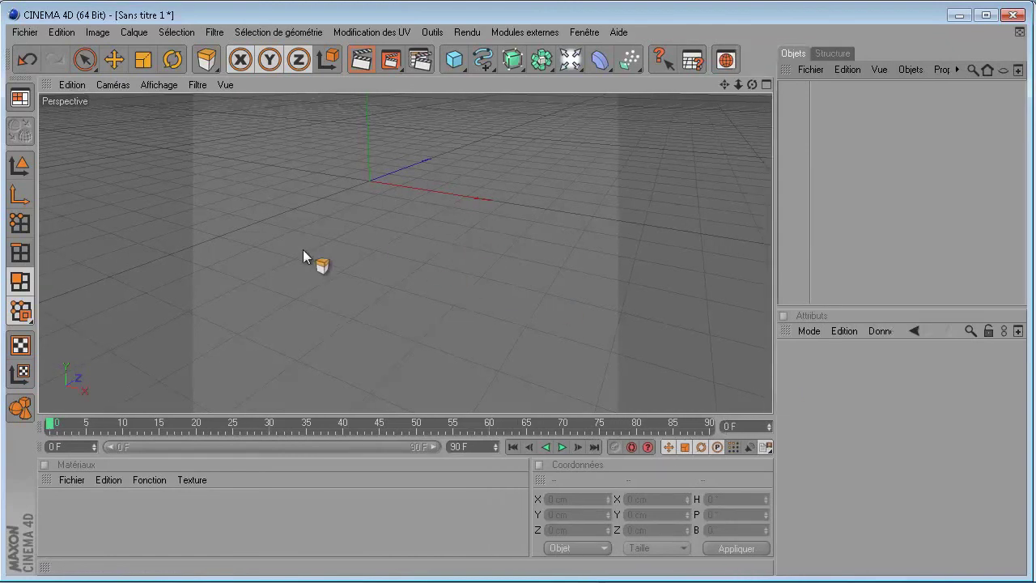
{"action": "mouse_move", "coordinate": [679, 382]}
{"action": "left_mouse_down", "text": "alt"}
{"action": "mouse_move", "coordinate": [691, 394]}
{"action": "mouse_move", "coordinate": [688, 374]}
{"action": "mouse_move", "coordinate": [653, 382]}
{"action": "mouse_move", "coordinate": [722, 379]}
{"action": "mouse_move", "coordinate": [680, 385]}
{"action": "left_mouse_up", "text": "alt"}
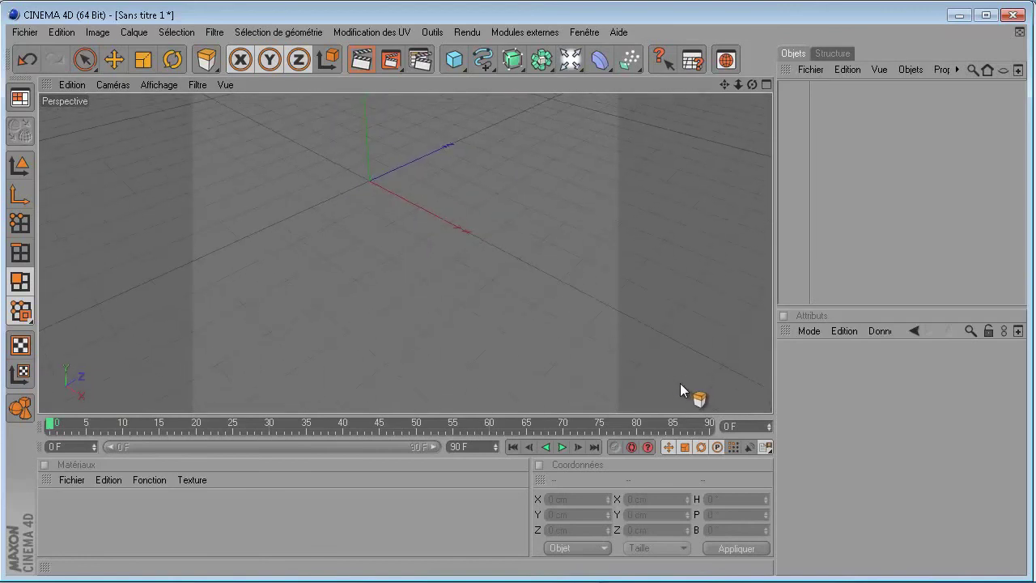
{"action": "middle_click", "coordinate": [405, 185]}
{"action": "middle_click", "coordinate": [356, 186]}
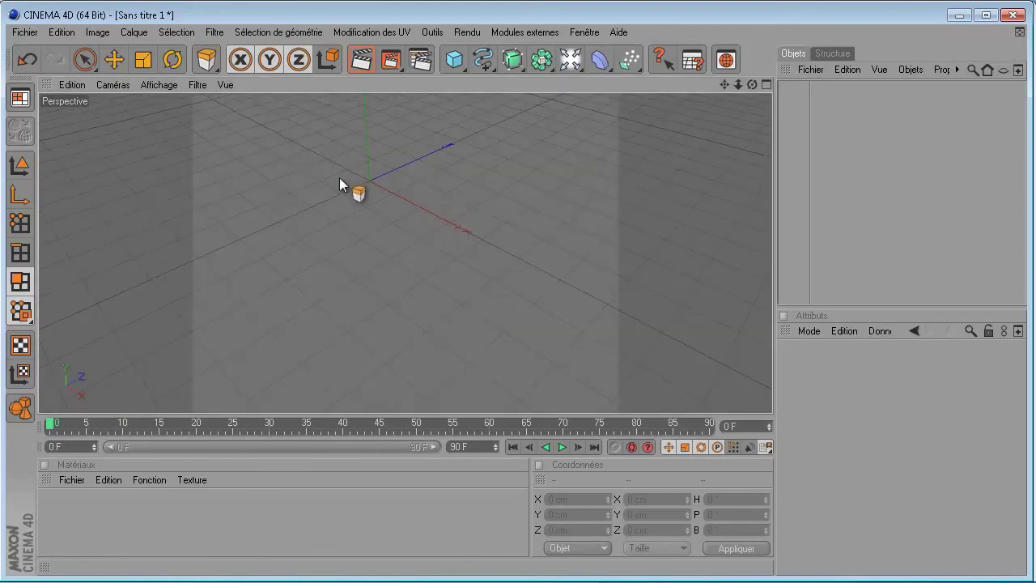
{"action": "left_click_drag", "start_coordinate": [679, 383], "coordinate": [680, 382], "text": "alt"}
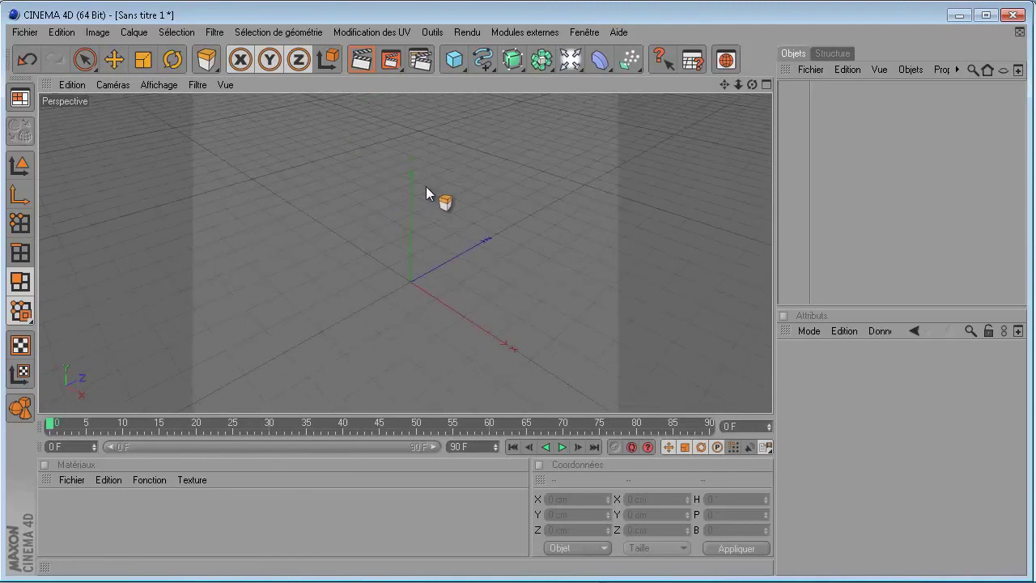